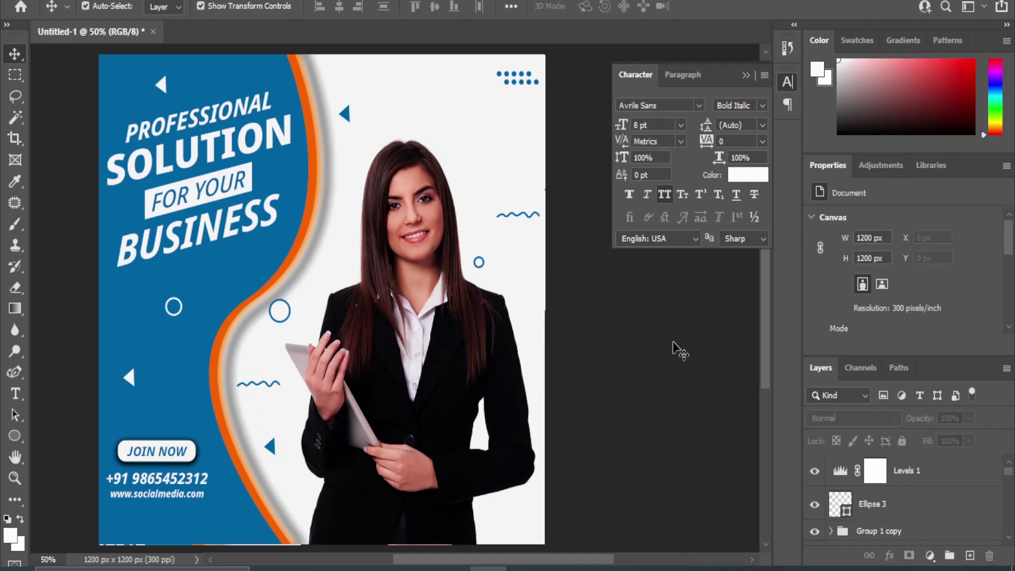
# Step: Zoom in and out to preview the finished business flyer
pyautogui.hotkey('ctrl', '+')
pyautogui.hotkey('ctrl', '-')
pyautogui.hotkey('ctrl', '+')
pyautogui.hotkey('ctrl', '-')
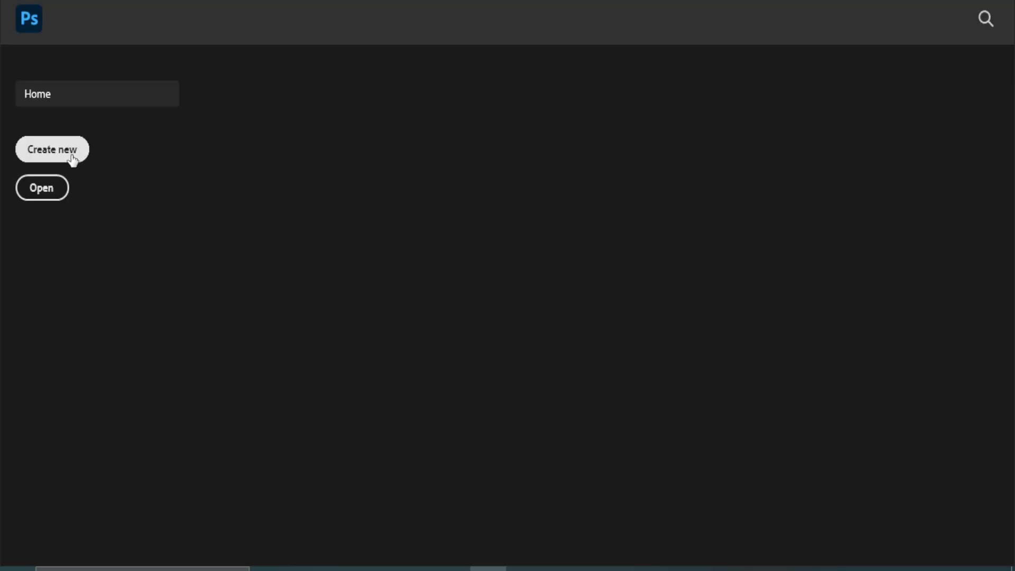
# Step: Create a new 1200 × 1200 px document at 300 ppi resolution
pyautogui.click(71, 155)
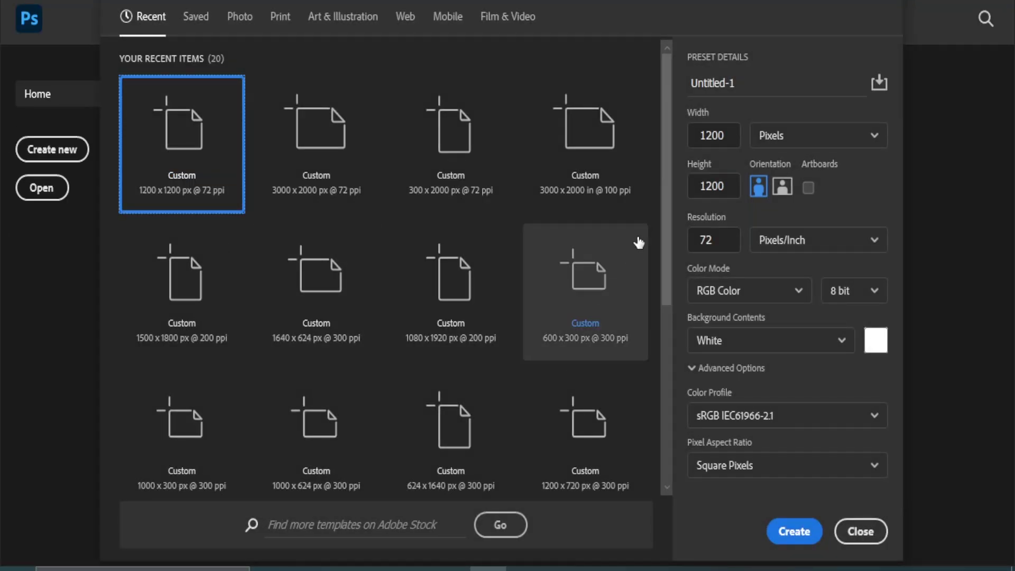
pyautogui.doubleClick(720, 239)
pyautogui.write('3')
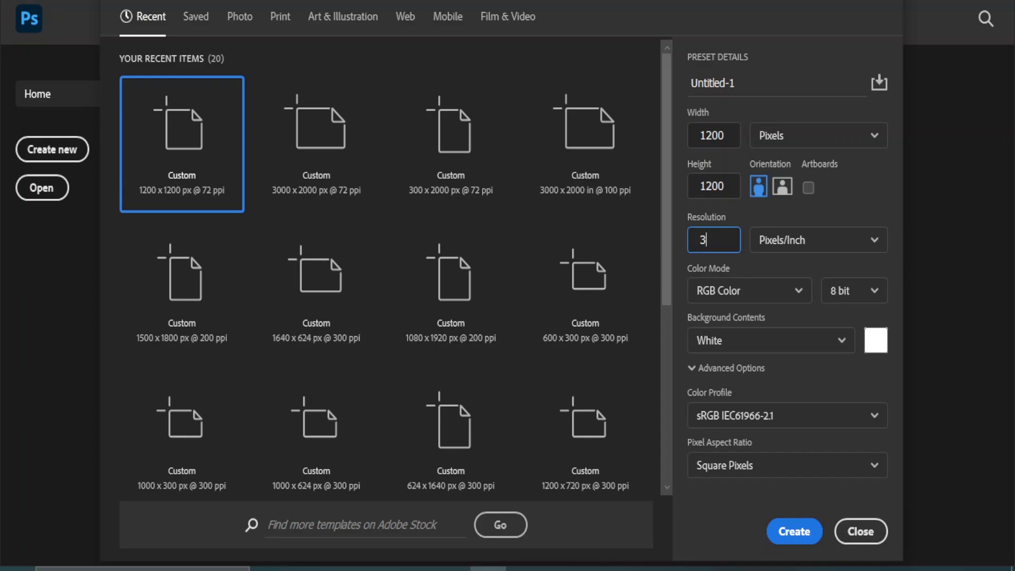
pyautogui.write('00')
pyautogui.click(794, 531)
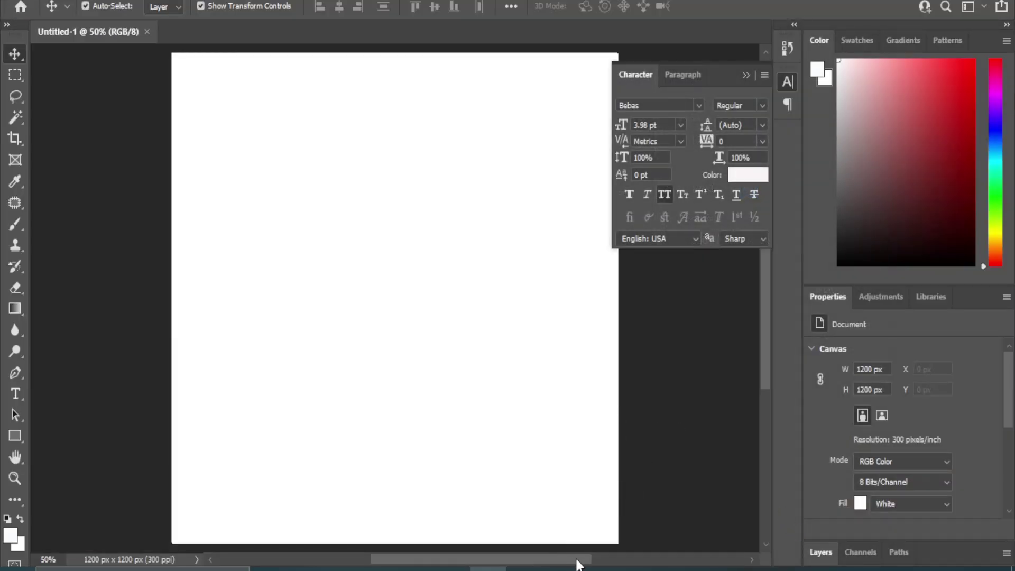
pyautogui.moveTo(577, 559); pyautogui.dragTo(589, 562)
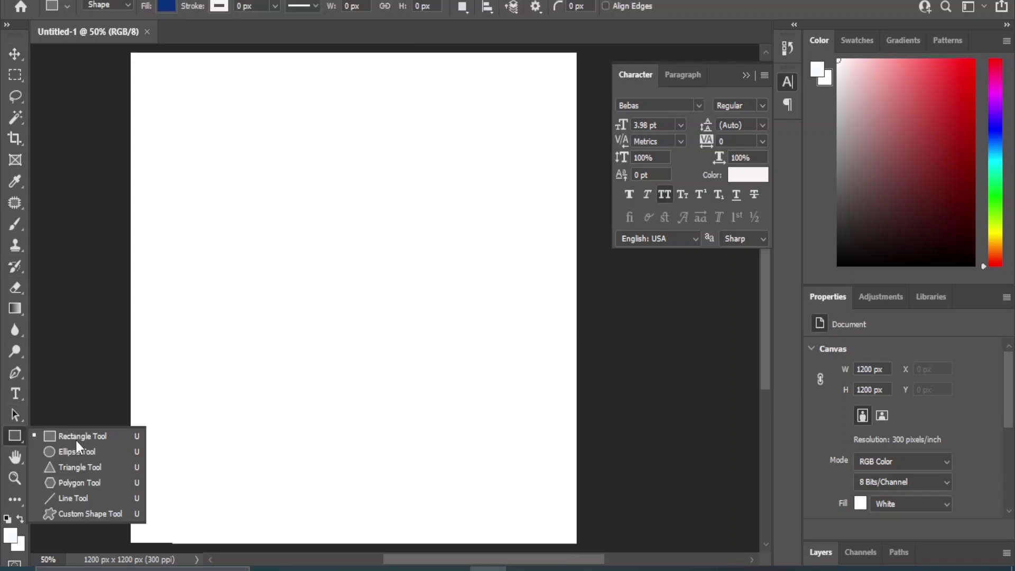
# Step: Draw a white-filled rectangle covering the whole canvas and show the Layers panel
pyautogui.moveTo(17, 433); pyautogui.dragTo(75, 439)
pyautogui.moveTo(127, 49); pyautogui.dragTo(582, 539)
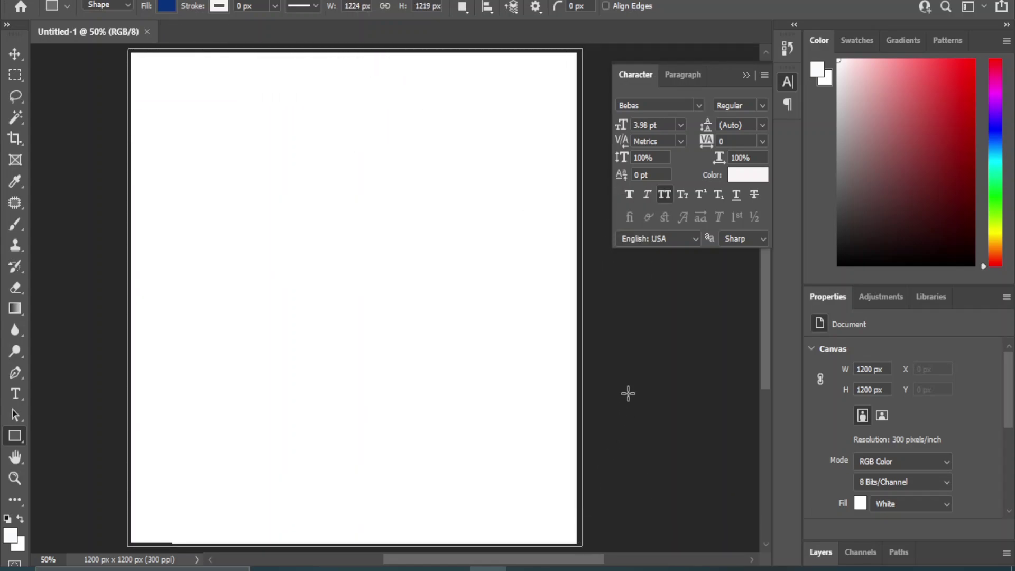
pyautogui.click(13, 53)
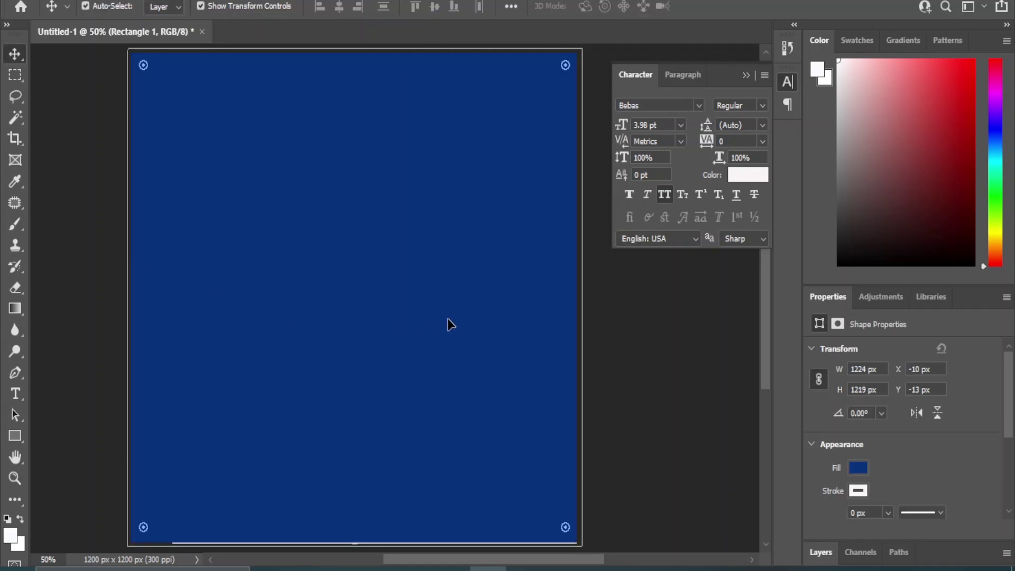
pyautogui.click(857, 469)
pyautogui.click(812, 374)
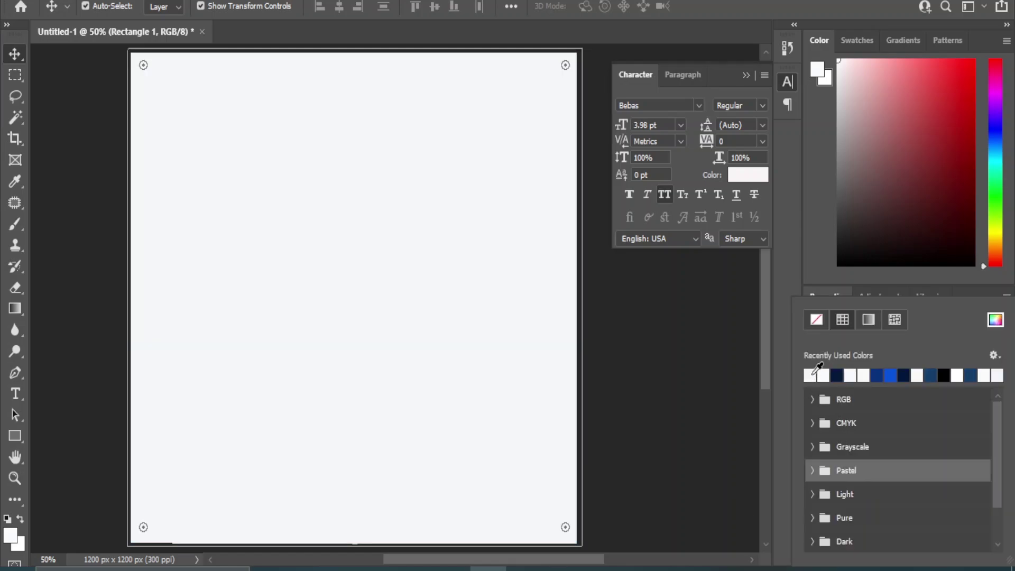
pyautogui.click(15, 54)
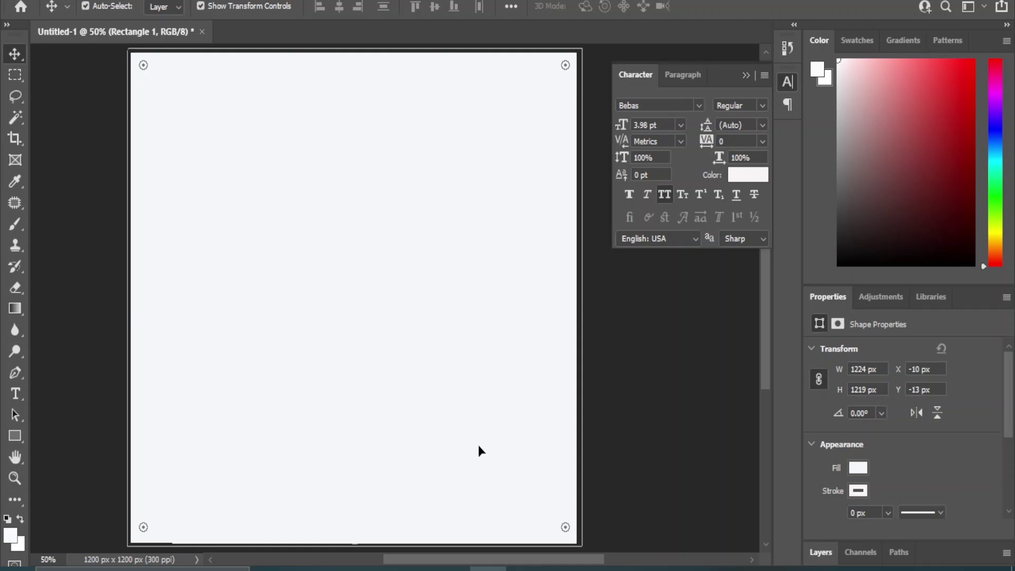
pyautogui.click(671, 388)
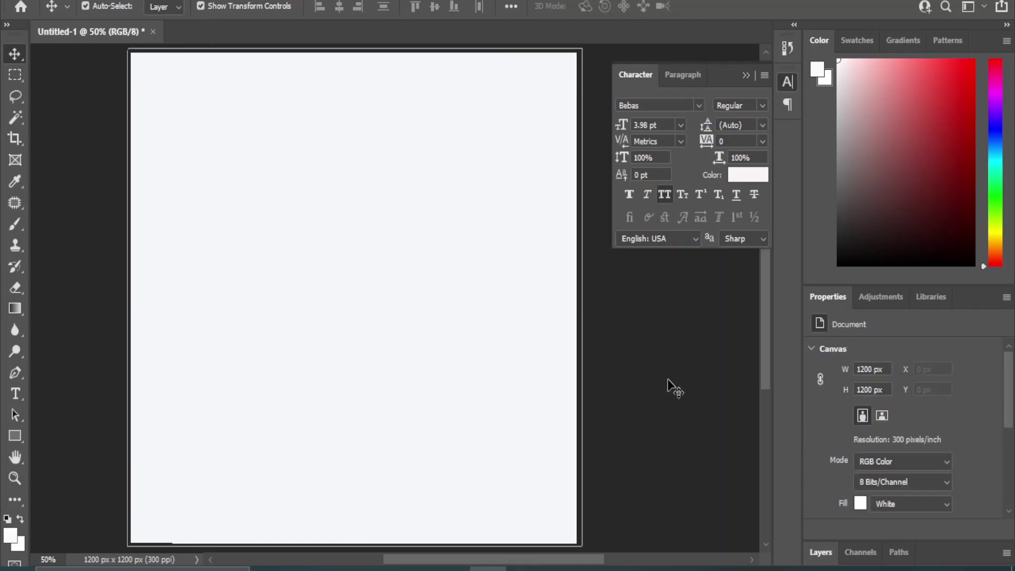
pyautogui.click(819, 552)
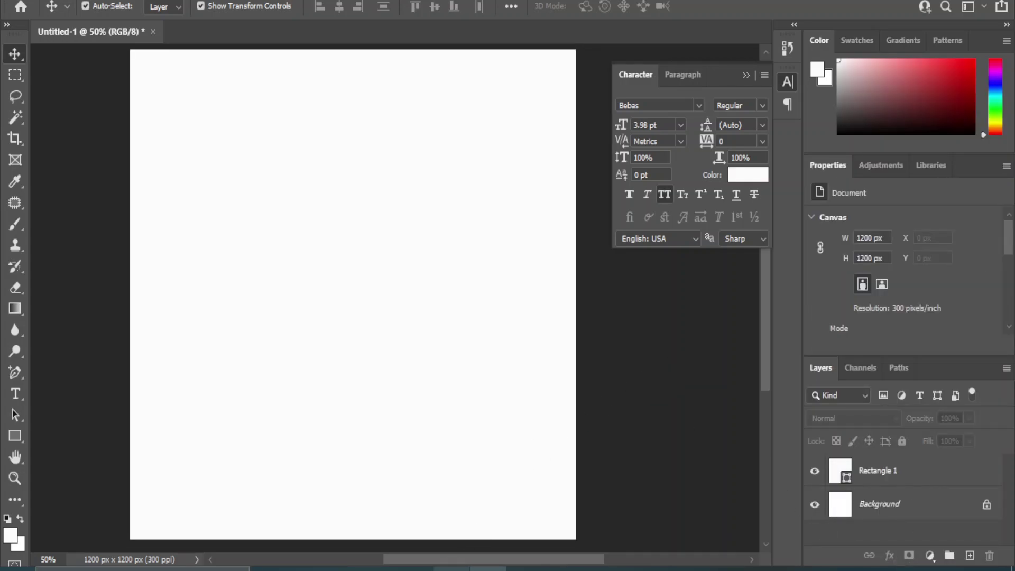
pyautogui.click(473, 531)
# Step: Place woman.jpg from File Explorer on the canvas's right side and commit it
pyautogui.moveTo(280, 153)
pyautogui.mouseDown()
pyautogui.moveTo(231, 337)
pyautogui.moveTo(294, 410)
pyautogui.moveTo(395, 402)
pyautogui.mouseUp()
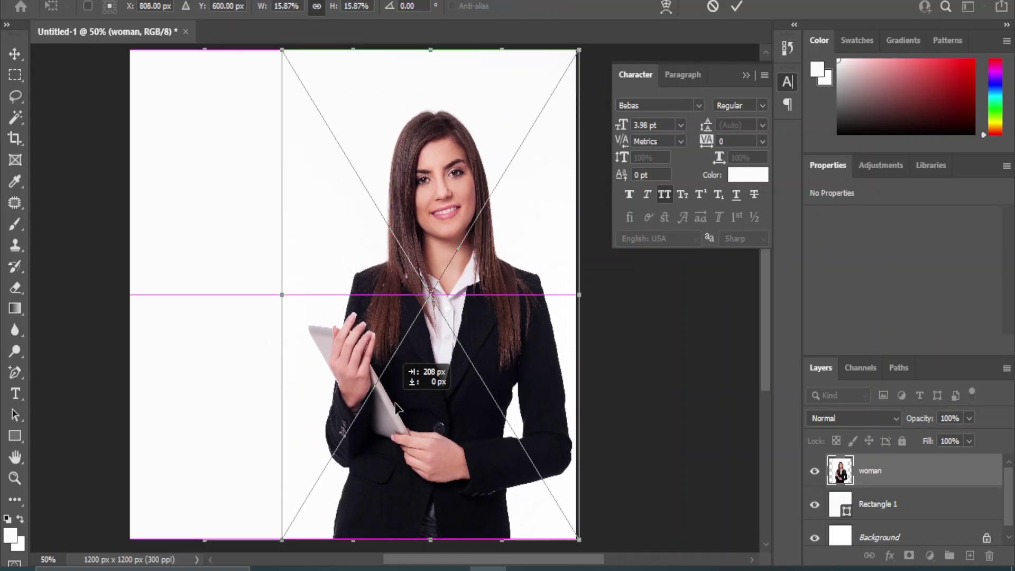
pyautogui.click(15, 53)
pyautogui.click(645, 341)
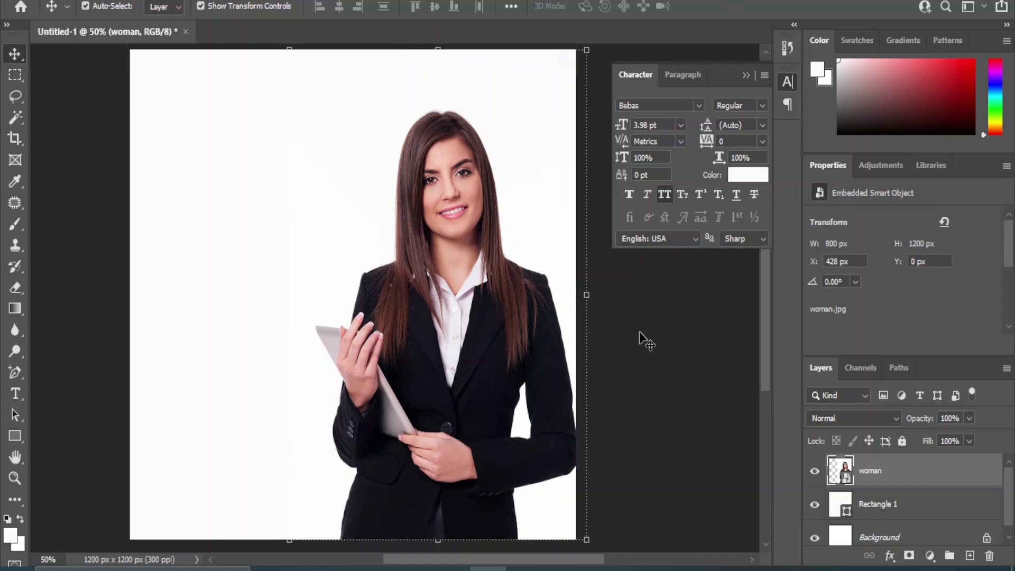
pyautogui.click(18, 433)
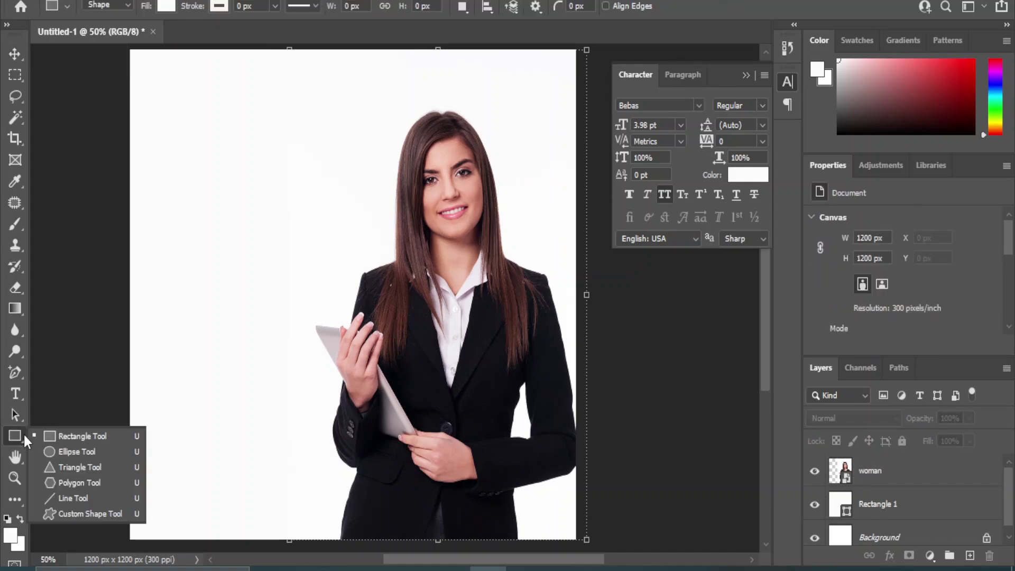
# Step: Draw a tall rectangle, about 528 × 1218 px, down the left side and fill it orange
pyautogui.click(80, 436)
pyautogui.moveTo(128, 46); pyautogui.dragTo(279, 541)
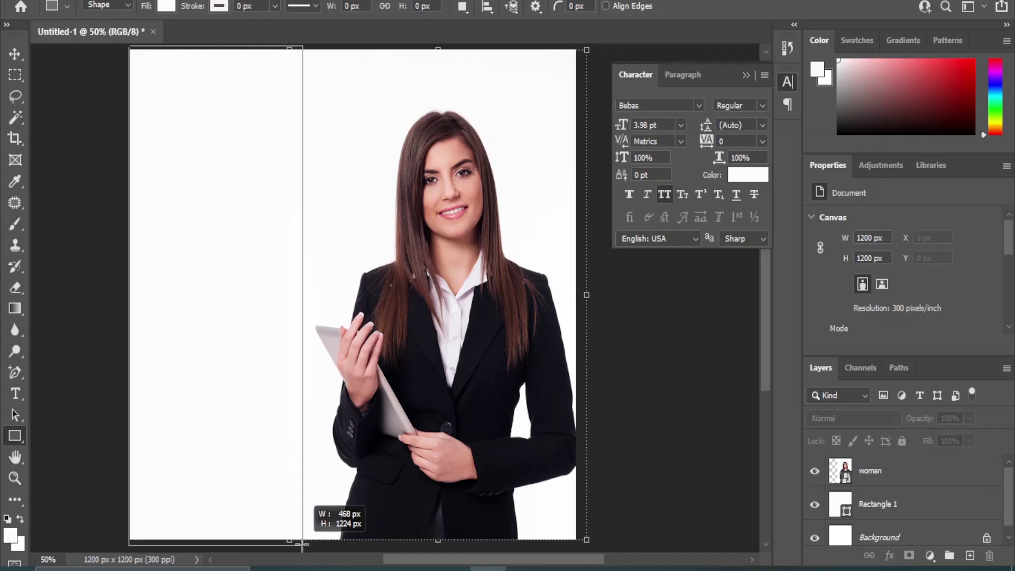
pyautogui.moveTo(280, 542)
pyautogui.mouseDown()
pyautogui.moveTo(337, 547)
pyautogui.moveTo(325, 544)
pyautogui.mouseUp()
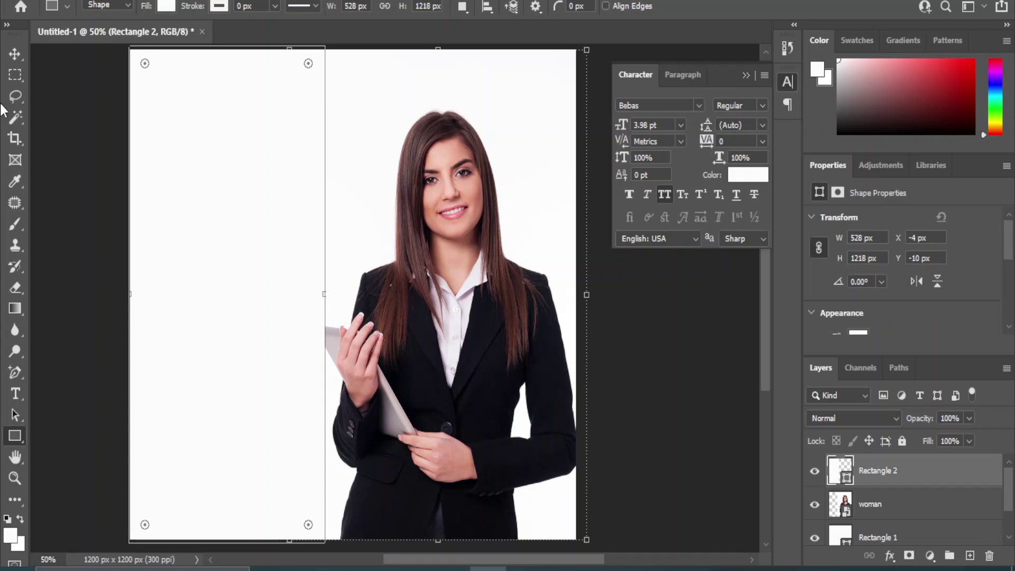
pyautogui.click(9, 54)
pyautogui.scroll(-1, 880, 314)
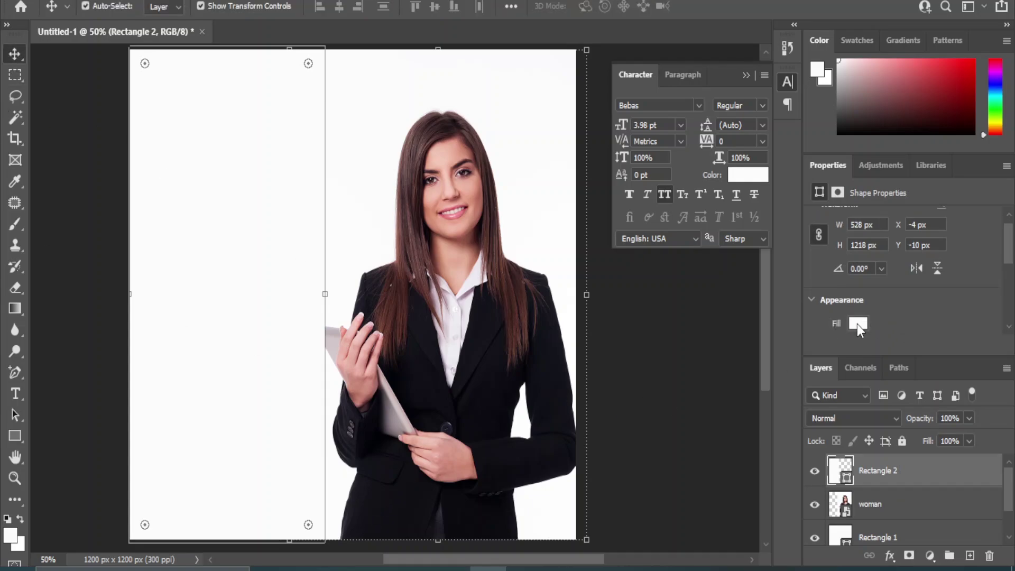
pyautogui.click(857, 323)
pyautogui.click(809, 375)
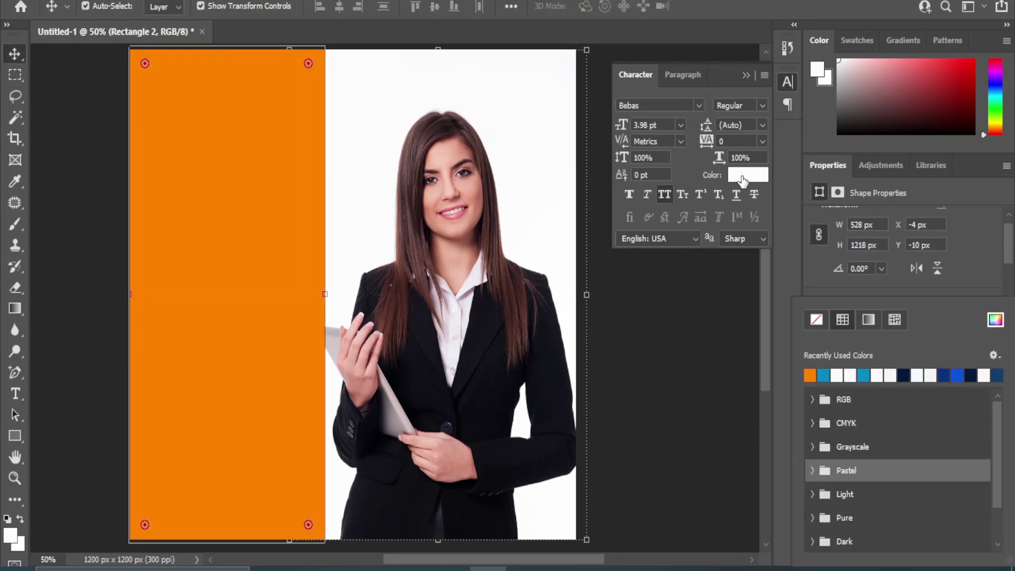
pyautogui.click(7, 52)
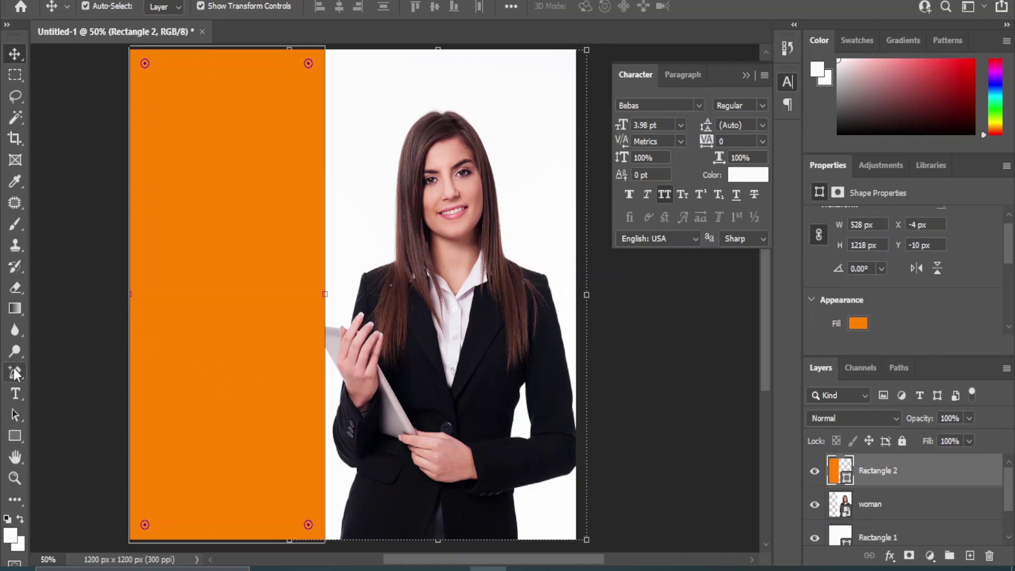
# Step: Add an anchor on the orange rectangle's right edge and curve it into an S-shaped wave
pyautogui.moveTo(13, 370); pyautogui.dragTo(94, 420)
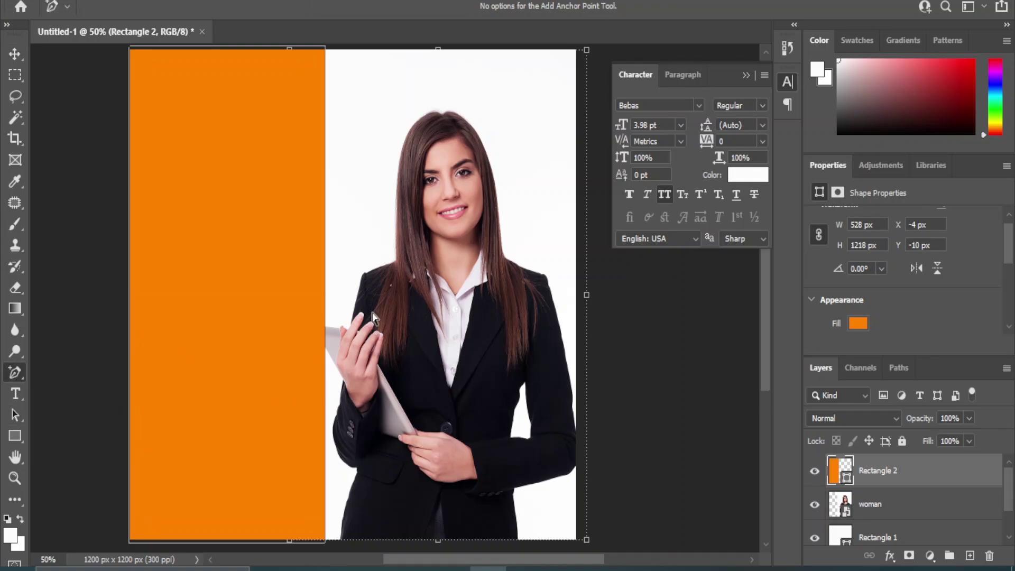
pyautogui.click(325, 266)
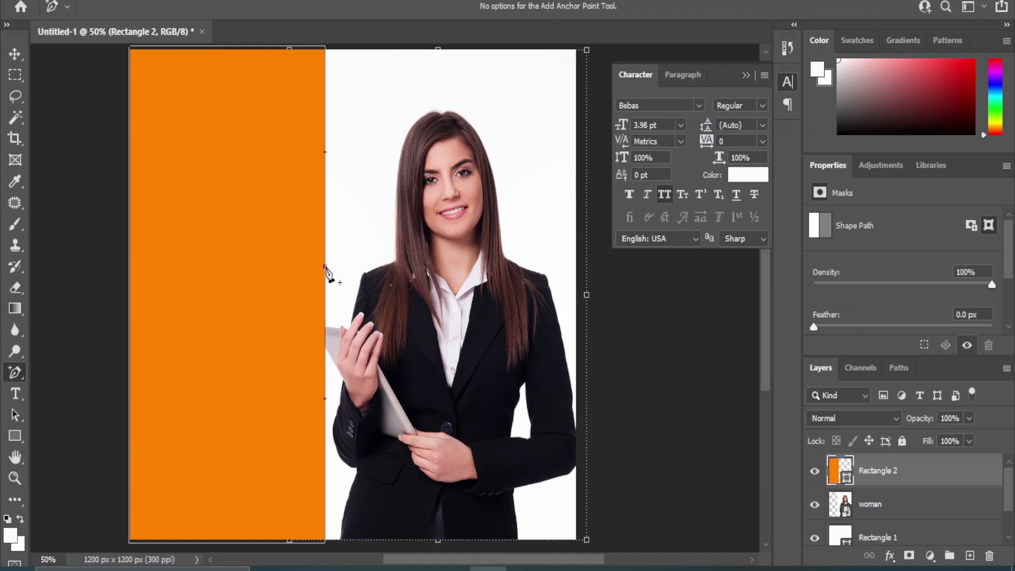
pyautogui.moveTo(325, 269)
pyautogui.mouseDown()
pyautogui.moveTo(329, 156)
pyautogui.moveTo(415, 183)
pyautogui.mouseUp()
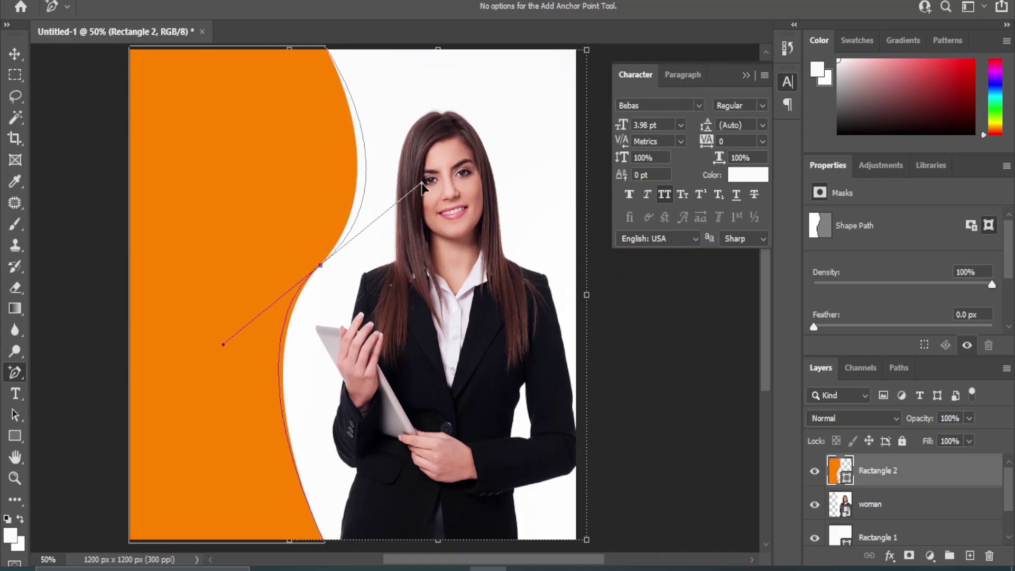
pyautogui.moveTo(321, 266)
pyautogui.mouseDown()
pyautogui.moveTo(294, 279)
pyautogui.moveTo(287, 299)
pyautogui.mouseUp()
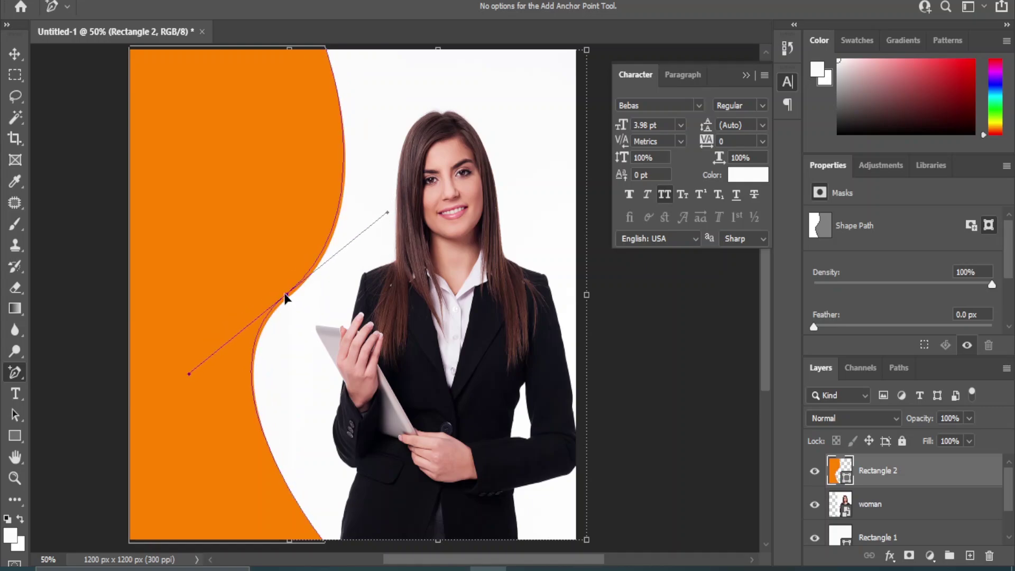
pyautogui.moveTo(387, 215); pyautogui.dragTo(399, 220)
pyautogui.press('v')
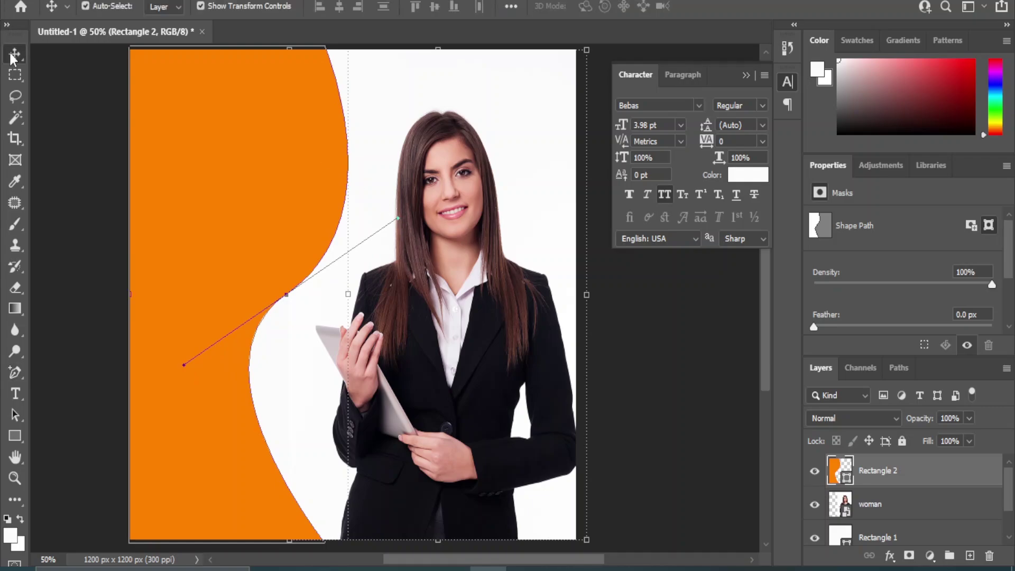
pyautogui.click(665, 321)
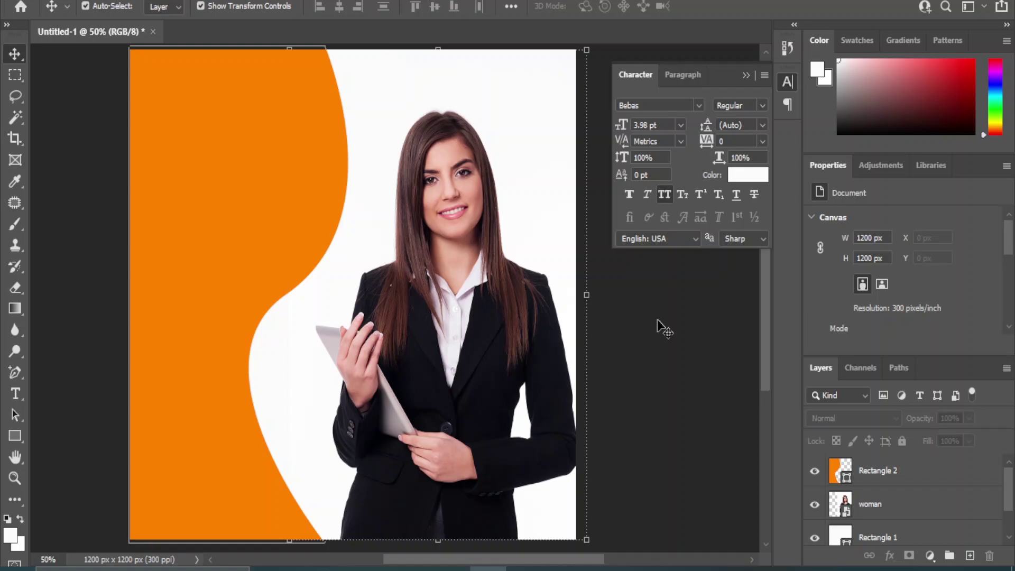
pyautogui.click(274, 172)
# Step: Duplicate the orange wave and give the copy a blue Color Overlay
pyautogui.moveTo(951, 482); pyautogui.dragTo(969, 555)
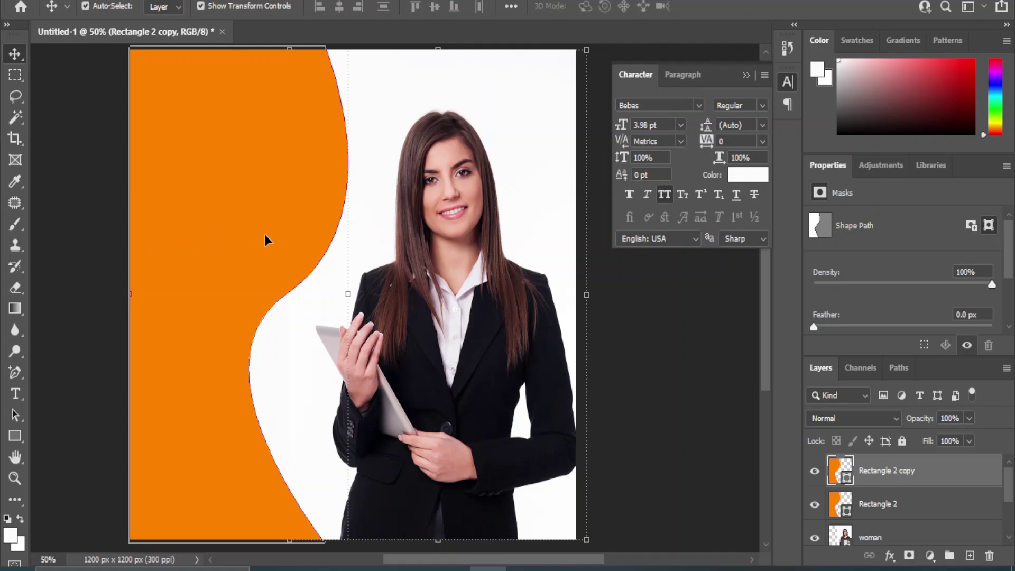
pyautogui.press('Left')
pyautogui.press('Left')
pyautogui.press('Left')
pyautogui.press('Left')
pyautogui.press('Left')
pyautogui.press('Left')
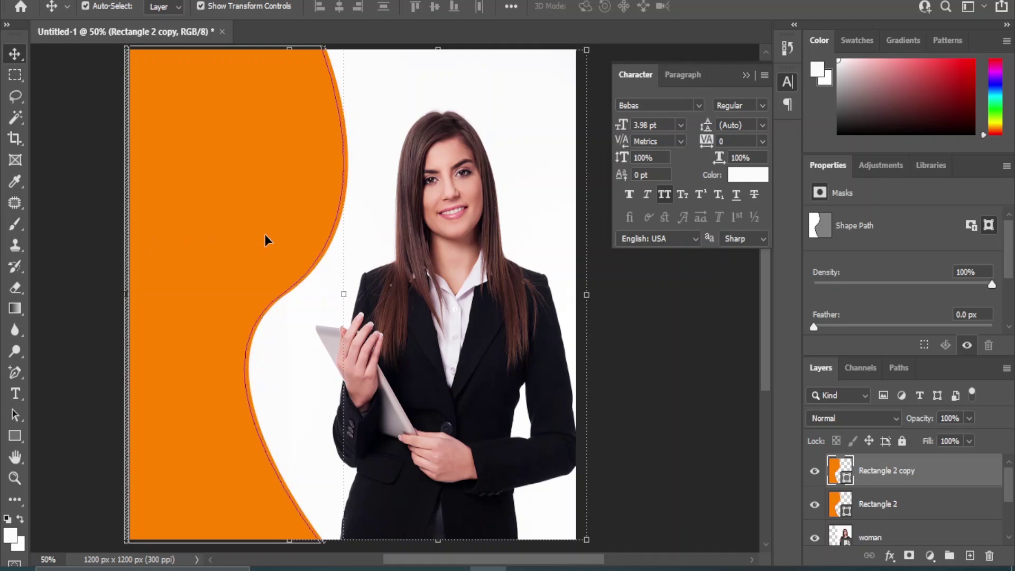
pyautogui.click(889, 555)
pyautogui.click(923, 397)
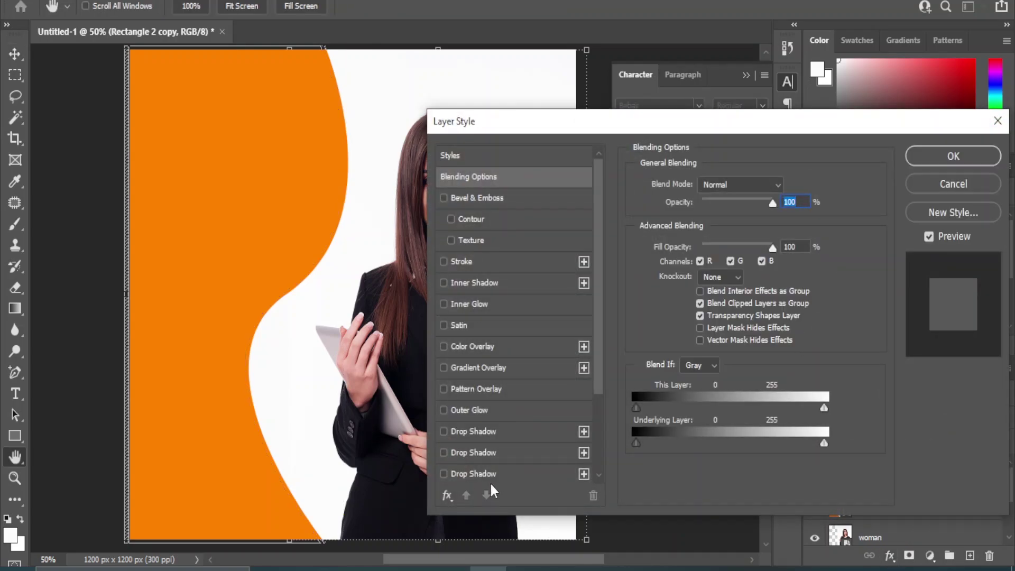
pyautogui.click(442, 346)
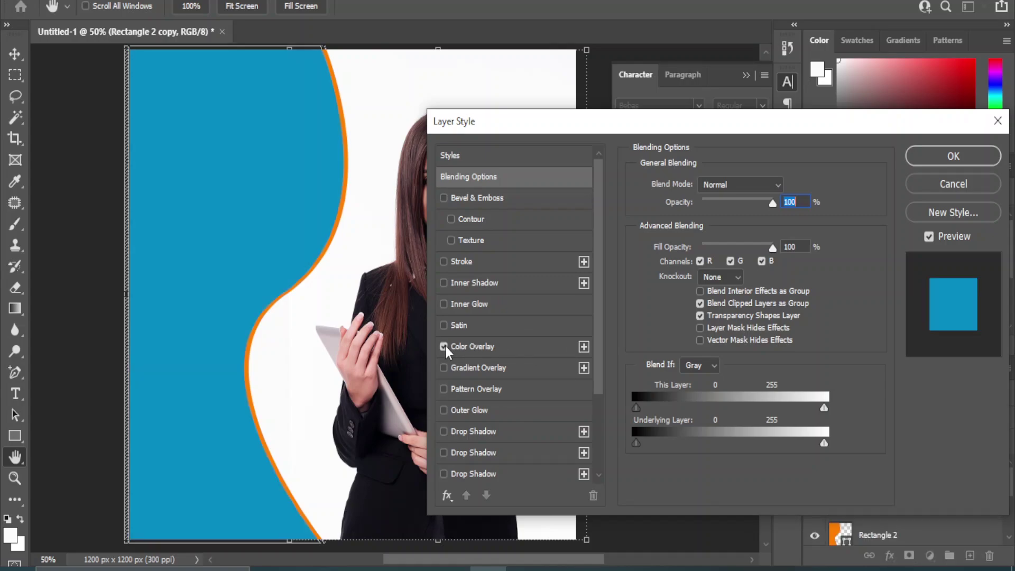
pyautogui.click(490, 346)
pyautogui.click(788, 186)
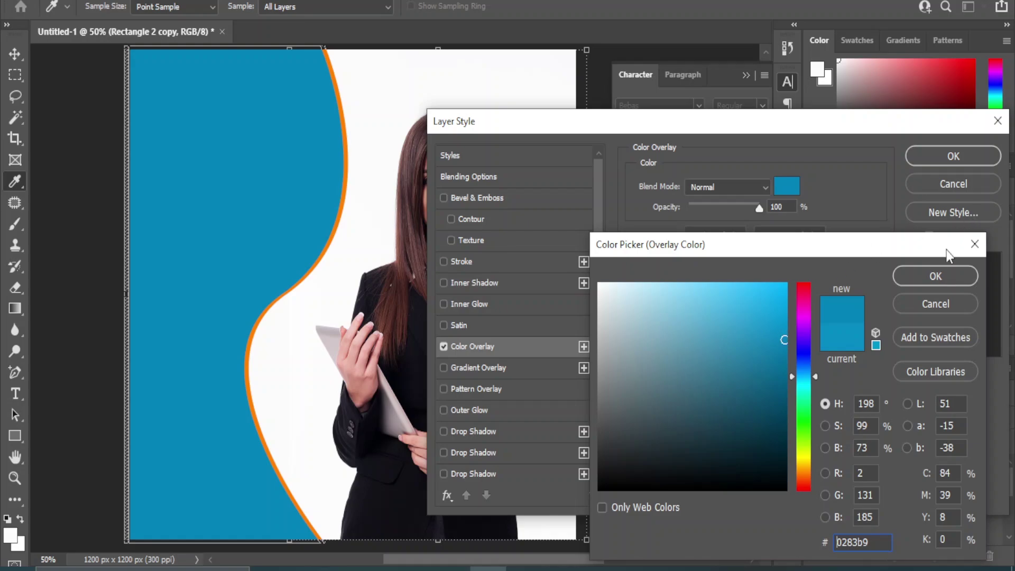
pyautogui.click(944, 277)
pyautogui.click(950, 161)
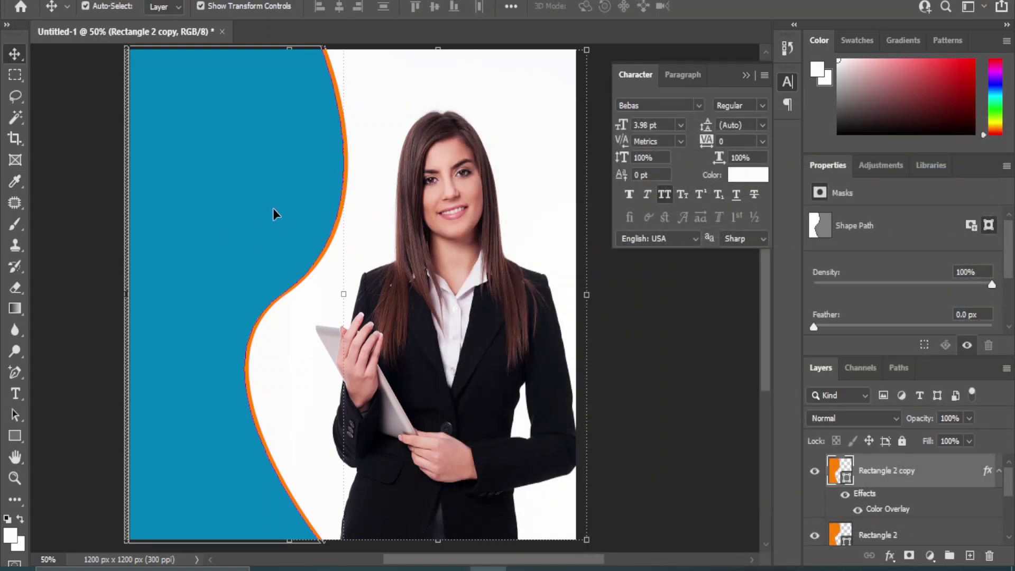
# Step: Nudge the blue wave panel further left so an orange border shows along its curve
pyautogui.press('Left')
pyautogui.press('Left')
pyautogui.press('Left')
pyautogui.press('Left')
pyautogui.press('Left')
pyautogui.press('Left')
pyautogui.press('Left')
pyautogui.press('Left')
pyautogui.press('Left')
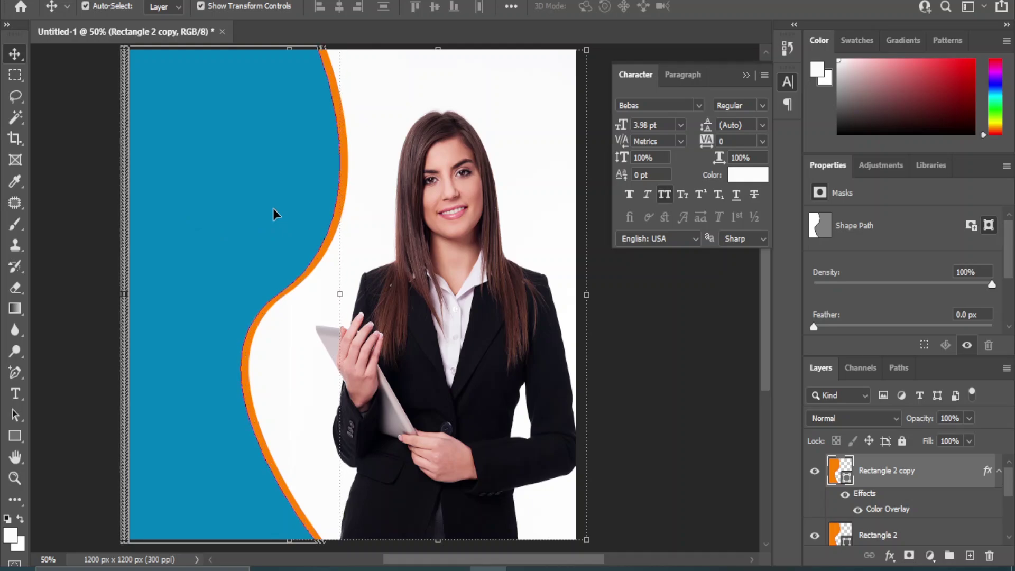
pyautogui.press('Left')
pyautogui.press('Left')
pyautogui.press('Left')
pyautogui.press('Left')
pyautogui.press('Left')
pyautogui.press('Left')
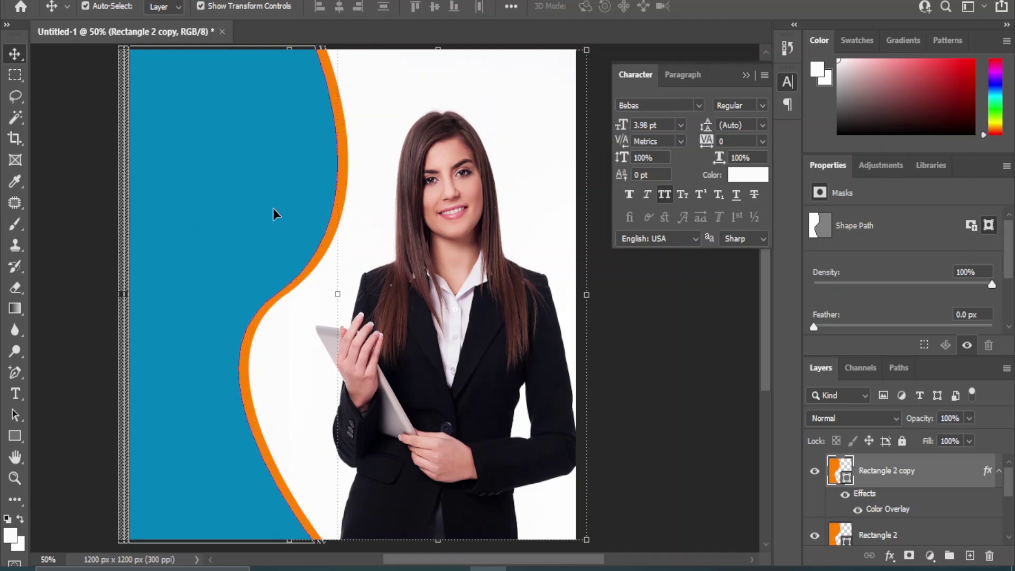
pyautogui.click(700, 393)
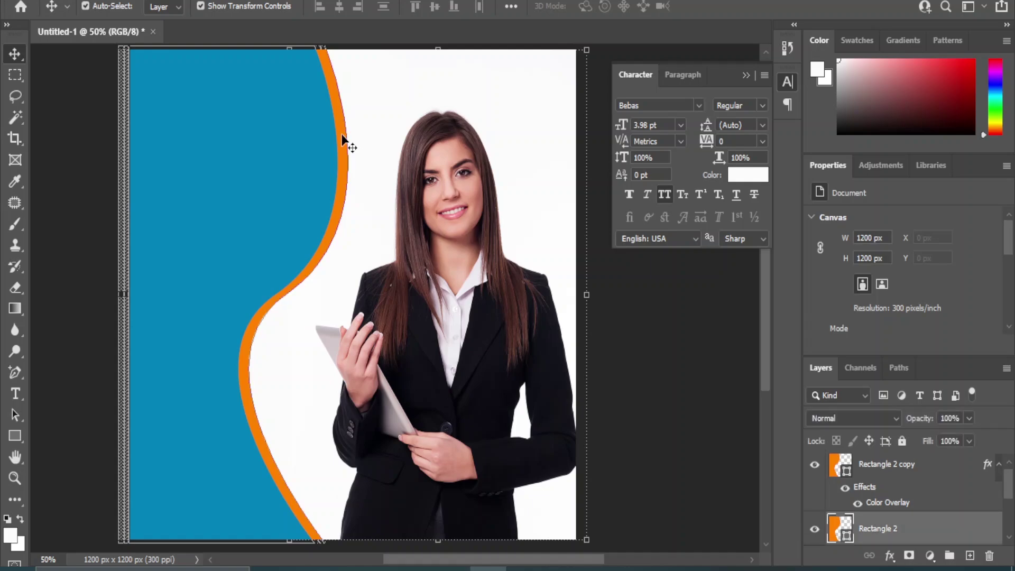
# Step: Duplicate the orange wave layer Rectangle 2 and nudge the copy slightly right
pyautogui.click(342, 136)
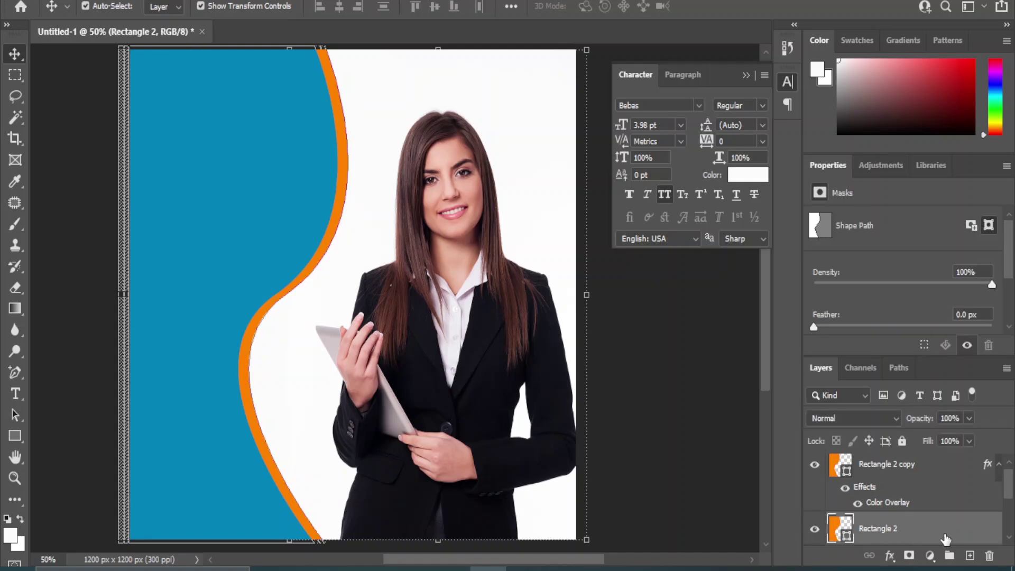
pyautogui.moveTo(945, 538); pyautogui.dragTo(970, 555)
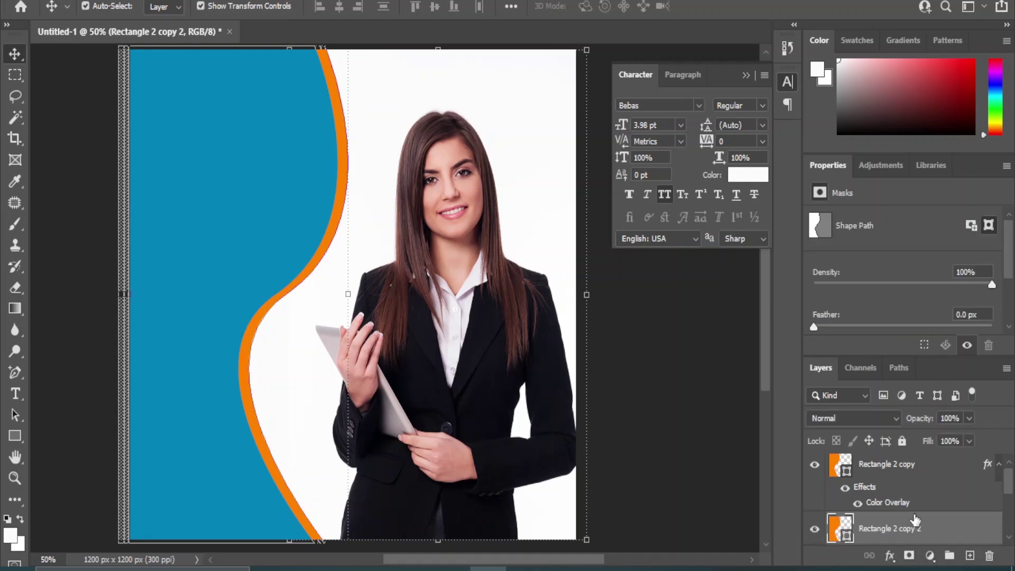
pyautogui.press('Right')
pyautogui.press('Right')
pyautogui.press('Right')
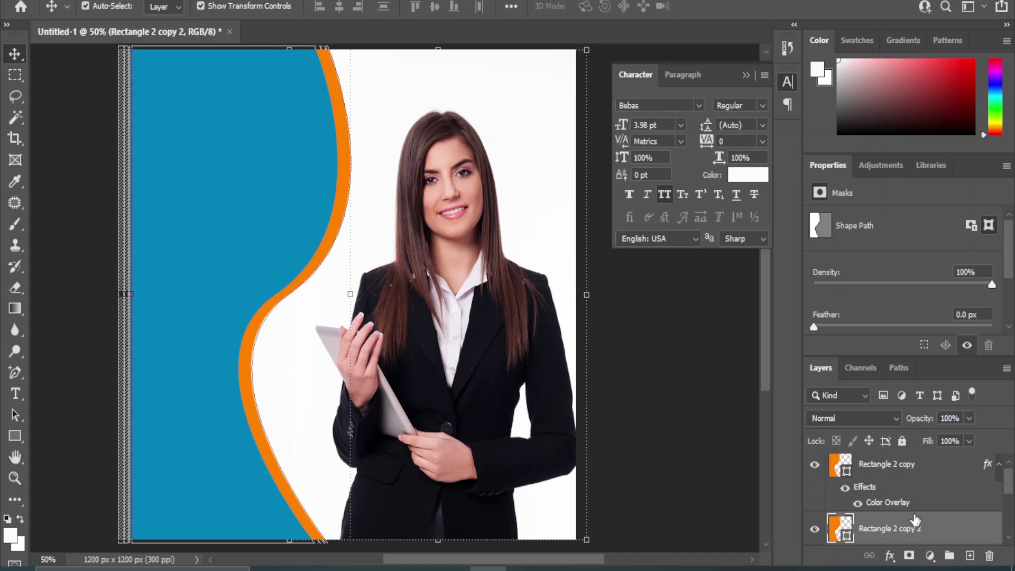
pyautogui.press('Right')
pyautogui.press('Right')
pyautogui.press('Right')
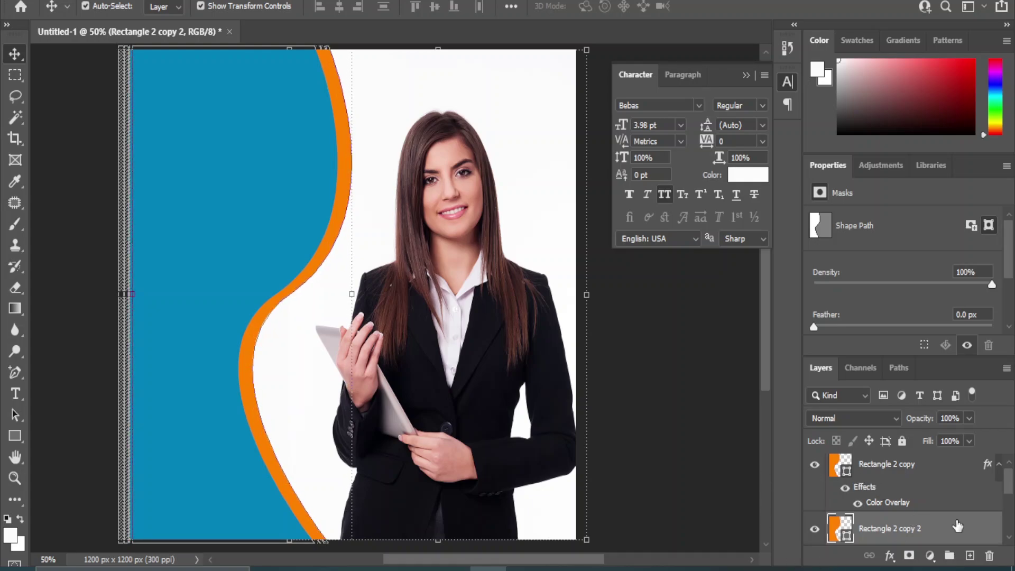
# Step: Convert the copy to a smart object and set a Gaussian Blur radius of about 7 px
pyautogui.hotkey('alt', 't')
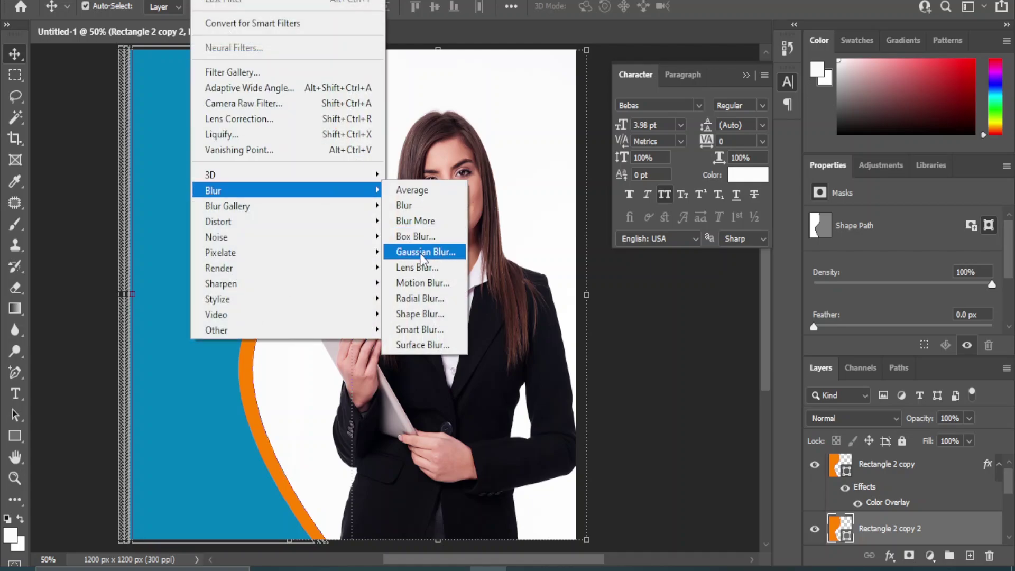
pyautogui.click(426, 251)
pyautogui.press('Return')
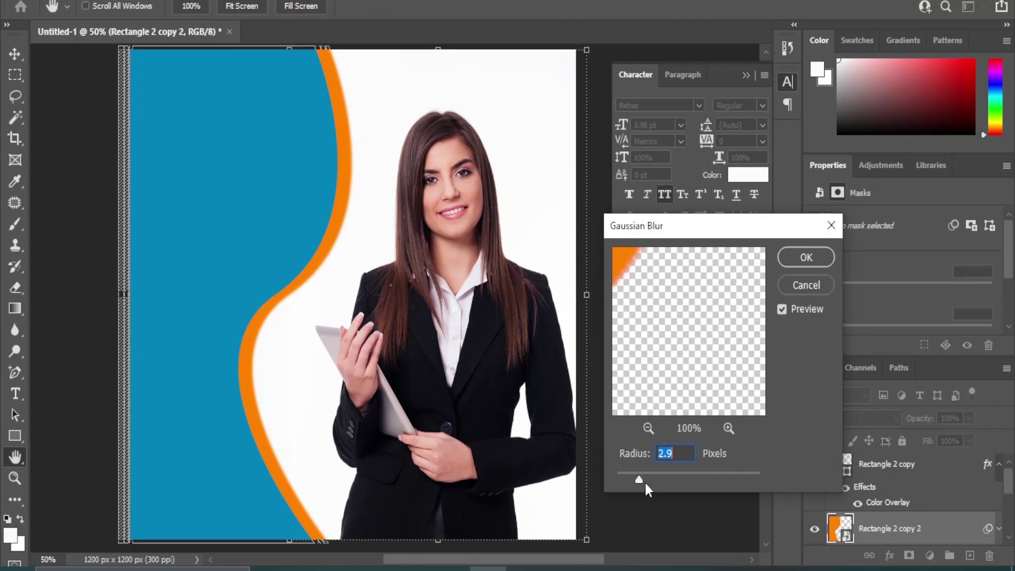
pyautogui.moveTo(640, 478); pyautogui.dragTo(745, 482)
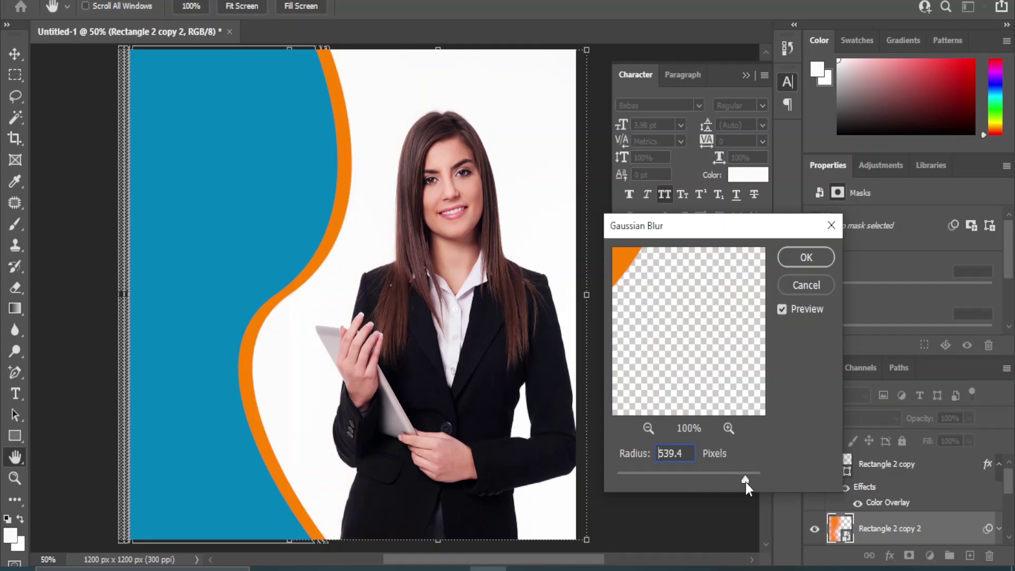
pyautogui.moveTo(746, 483); pyautogui.dragTo(660, 489)
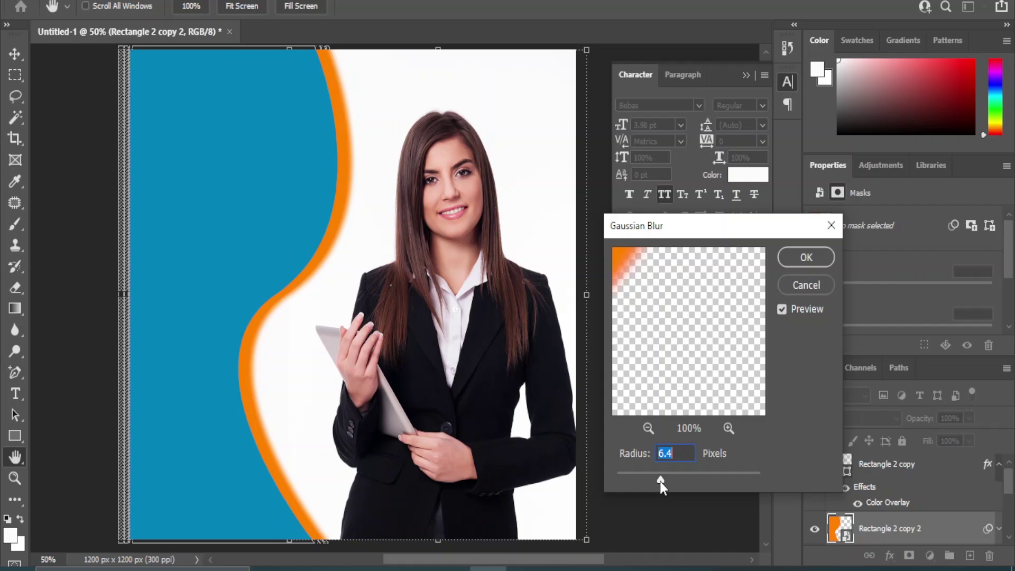
pyautogui.moveTo(660, 481); pyautogui.dragTo(663, 481)
# Step: Apply the Gaussian blur and lower the blurred orange copy's opacity to 62%
pyautogui.click(804, 257)
pyautogui.scroll(-3, 885, 501)
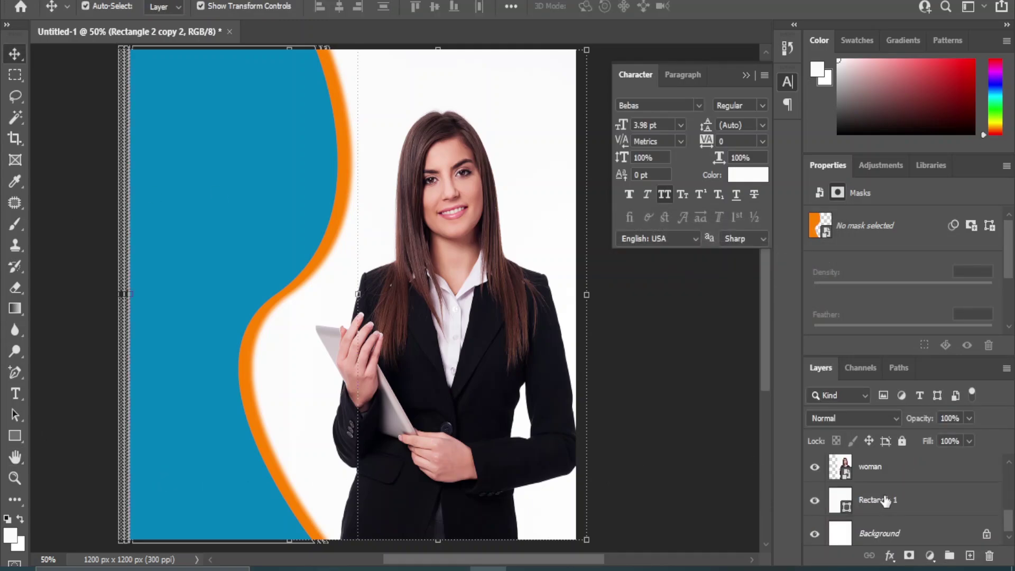
pyautogui.scroll(2, 886, 501)
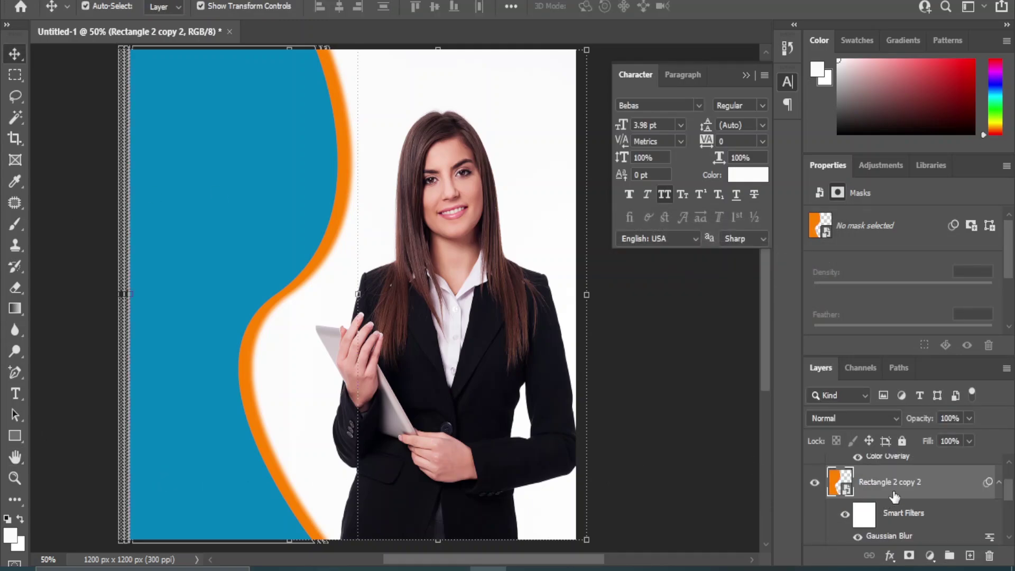
pyautogui.scroll(2, 892, 496)
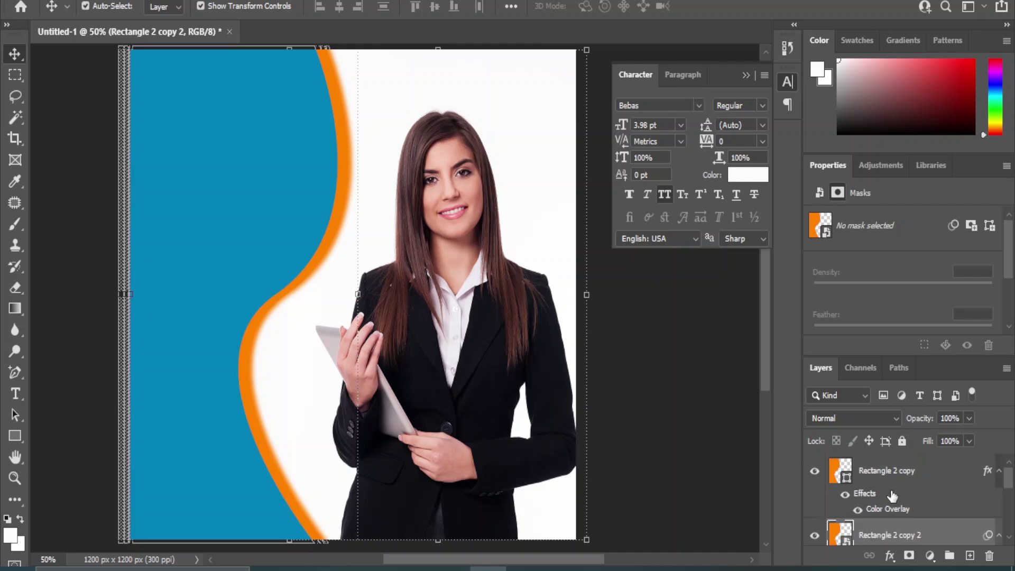
pyautogui.scroll(-2, 892, 496)
pyautogui.scroll(2, 891, 496)
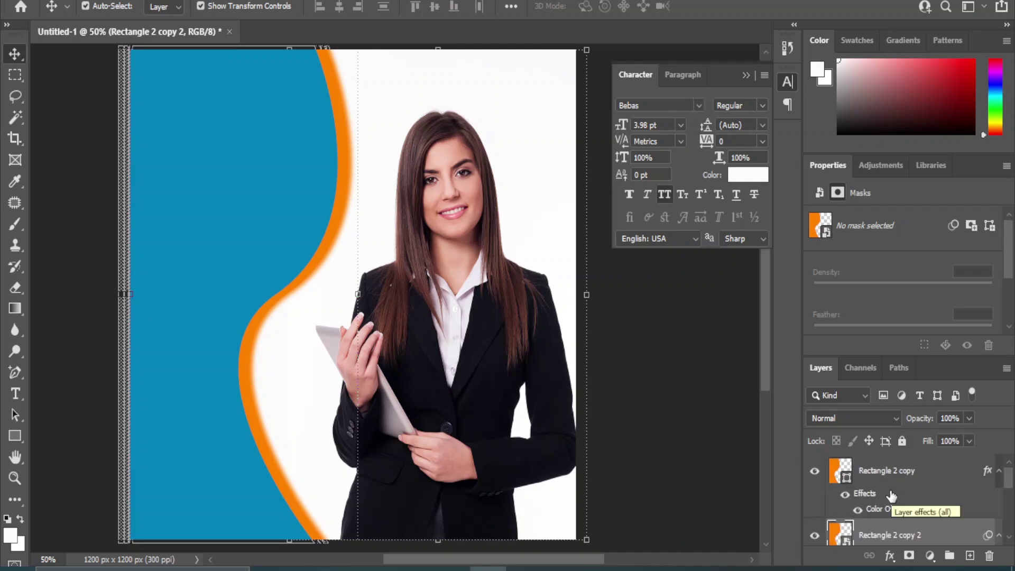
pyautogui.click(814, 536)
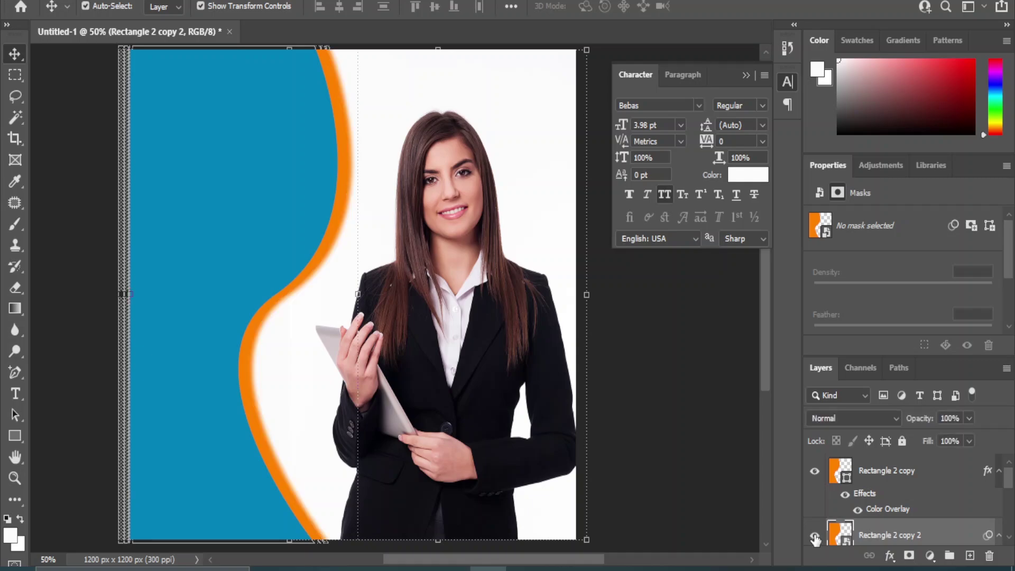
pyautogui.click(892, 535)
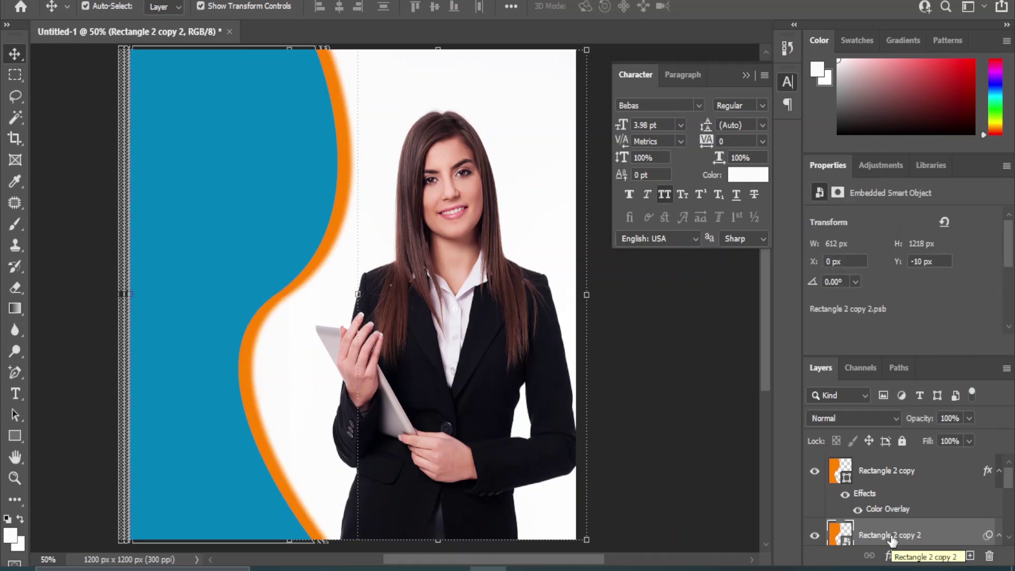
pyautogui.click(970, 418)
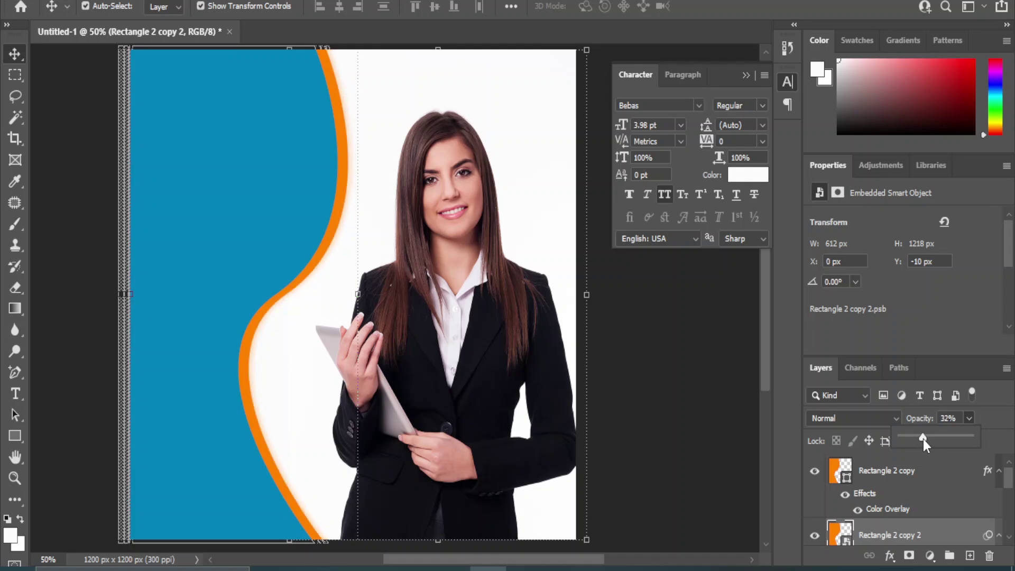
pyautogui.click(889, 556)
# Step: Add a drop shadow at 43% opacity and 38 px size to the blurred orange copy
pyautogui.click(923, 547)
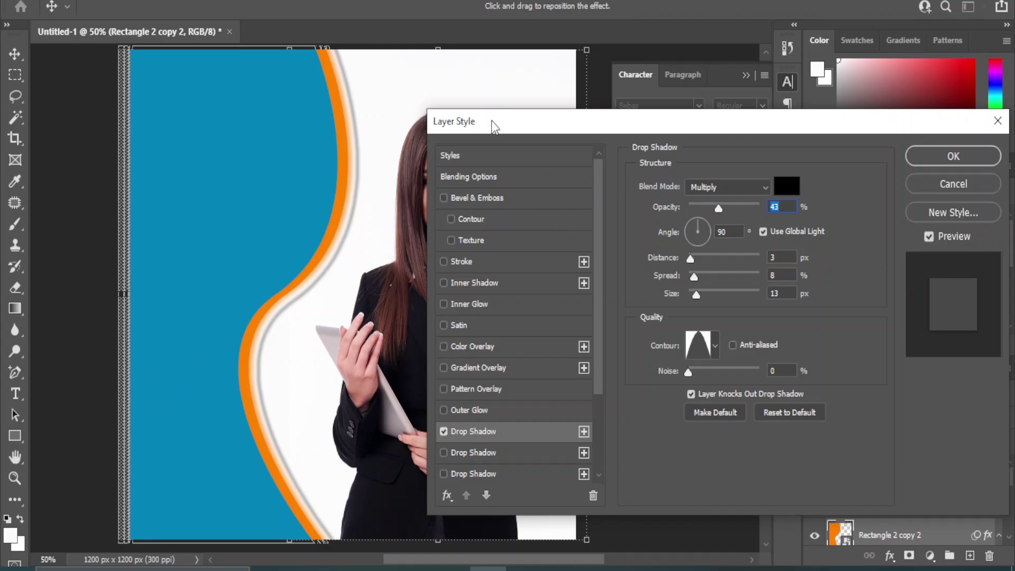
pyautogui.moveTo(507, 128)
pyautogui.mouseDown()
pyautogui.moveTo(561, 139)
pyautogui.moveTo(549, 139)
pyautogui.mouseUp()
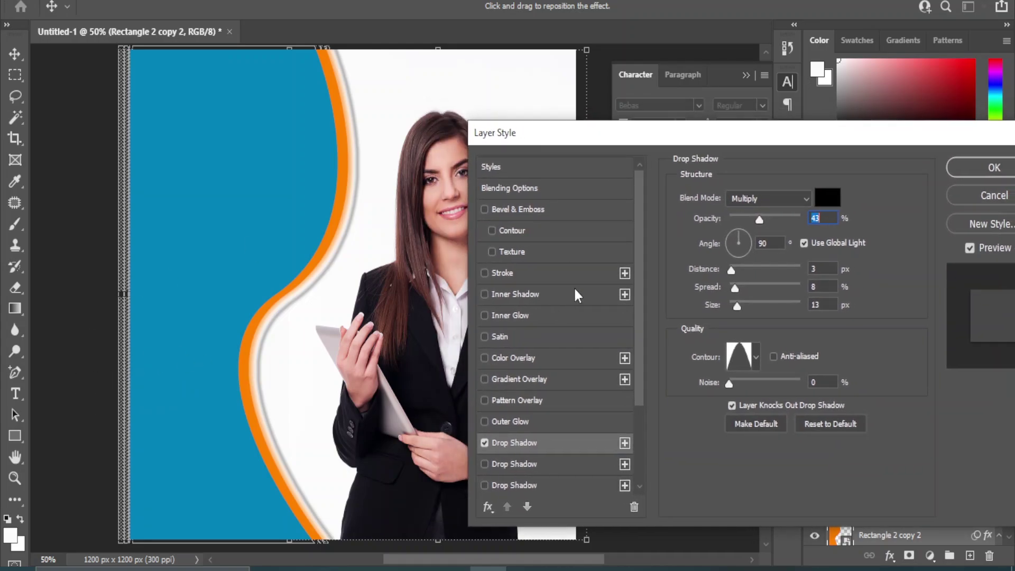
pyautogui.click(553, 443)
pyautogui.moveTo(741, 306); pyautogui.dragTo(745, 309)
pyautogui.click(741, 306)
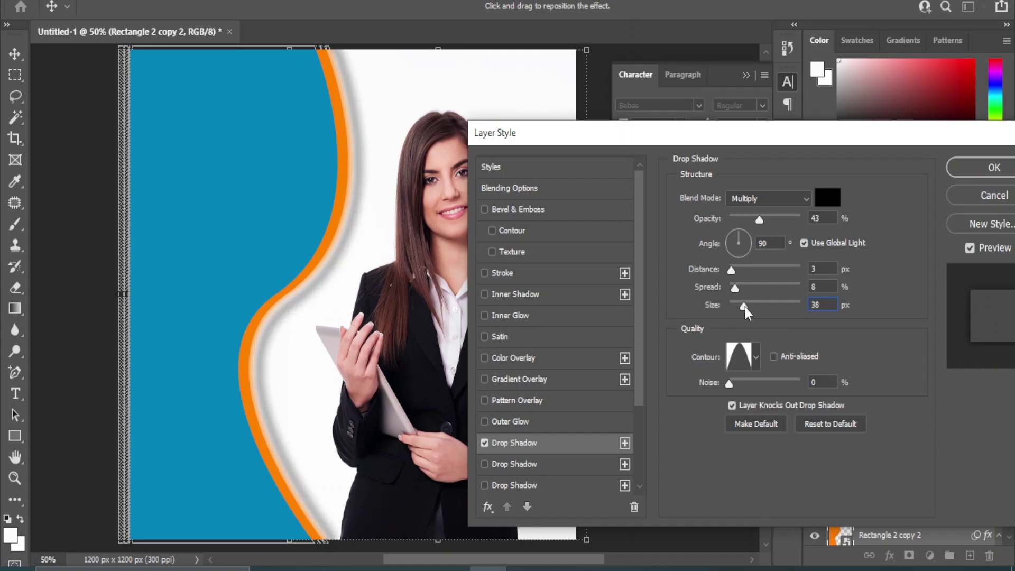
pyautogui.click(744, 306)
pyautogui.moveTo(565, 143); pyautogui.dragTo(400, 133)
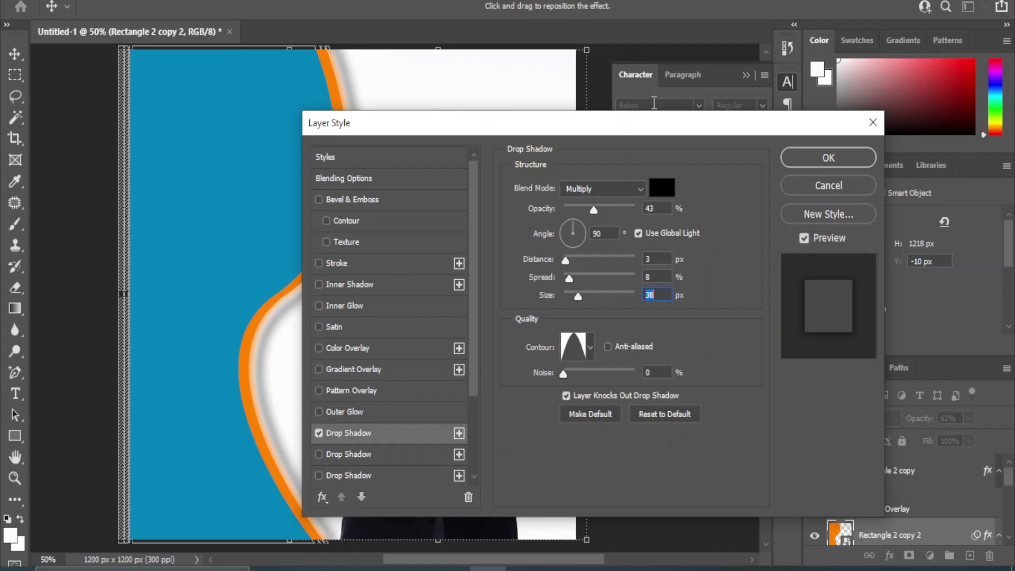
pyautogui.click(814, 159)
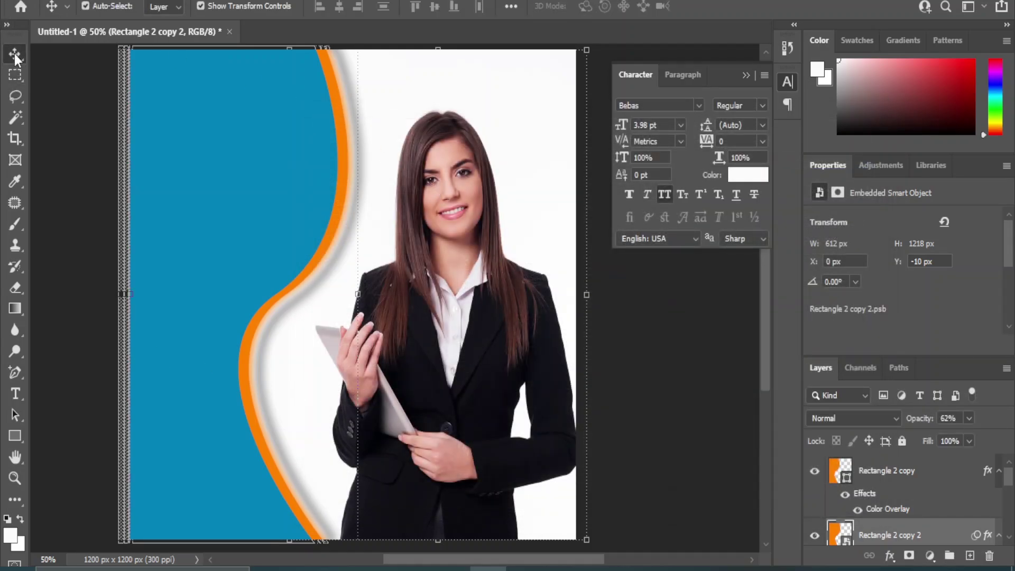
# Step: Add a white 18 pt PROFESSIONAL headline at the blue panel's upper left
pyautogui.click(614, 341)
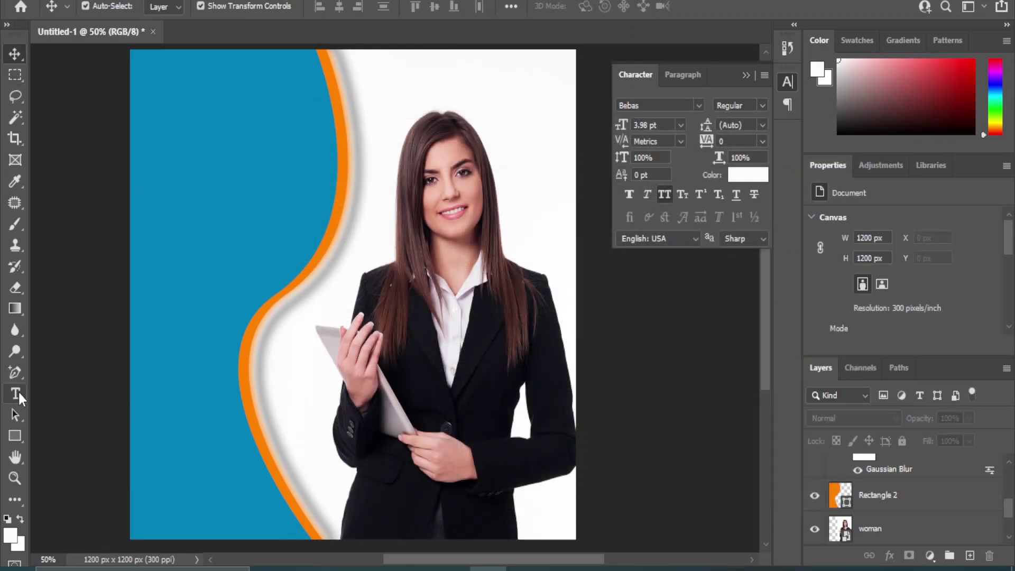
pyautogui.click(16, 394)
pyautogui.click(185, 296)
pyautogui.write('PROFESSIONAL')
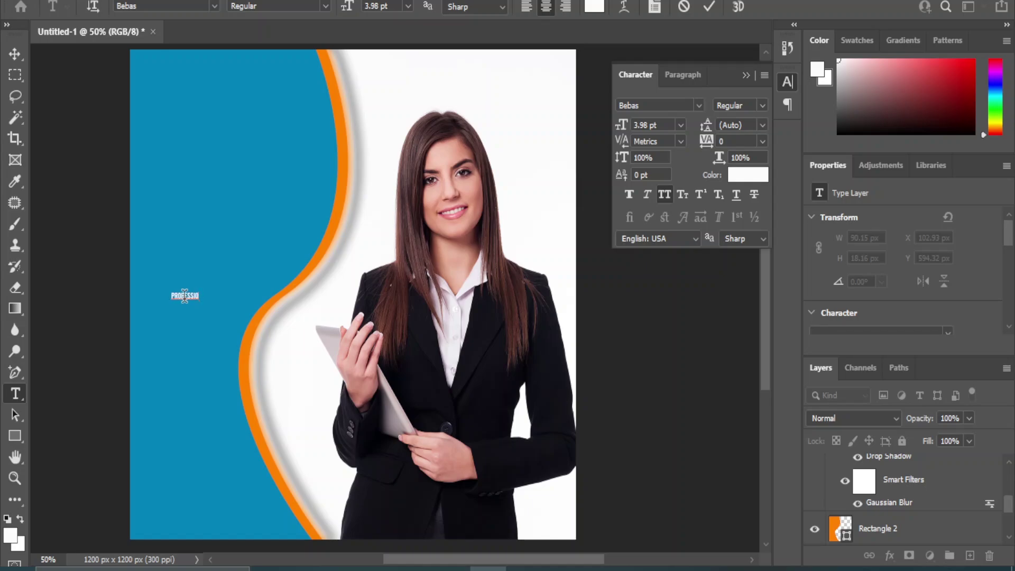
pyautogui.click(11, 50)
pyautogui.click(681, 124)
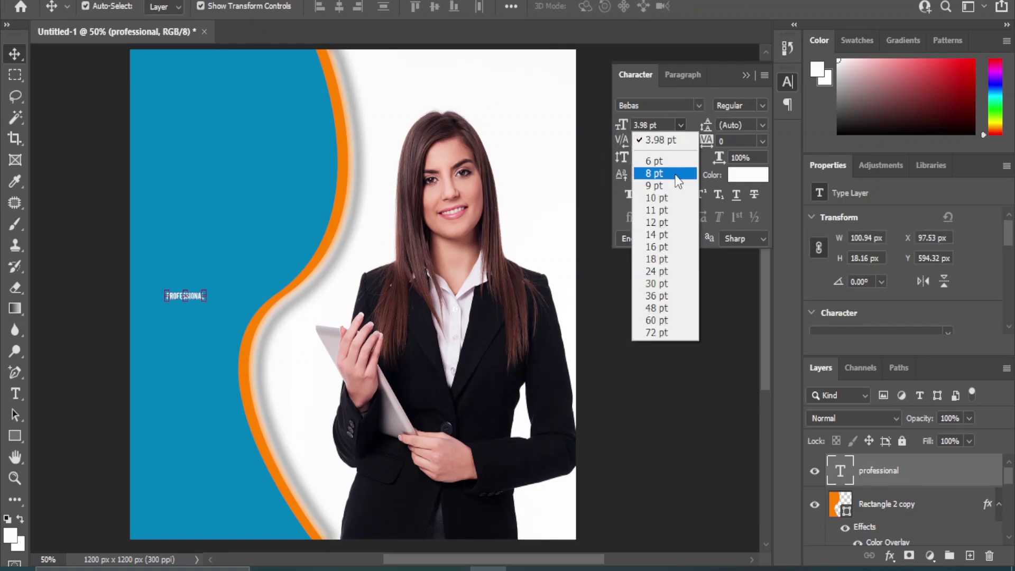
pyautogui.click(656, 259)
pyautogui.moveTo(198, 290); pyautogui.dragTo(245, 157)
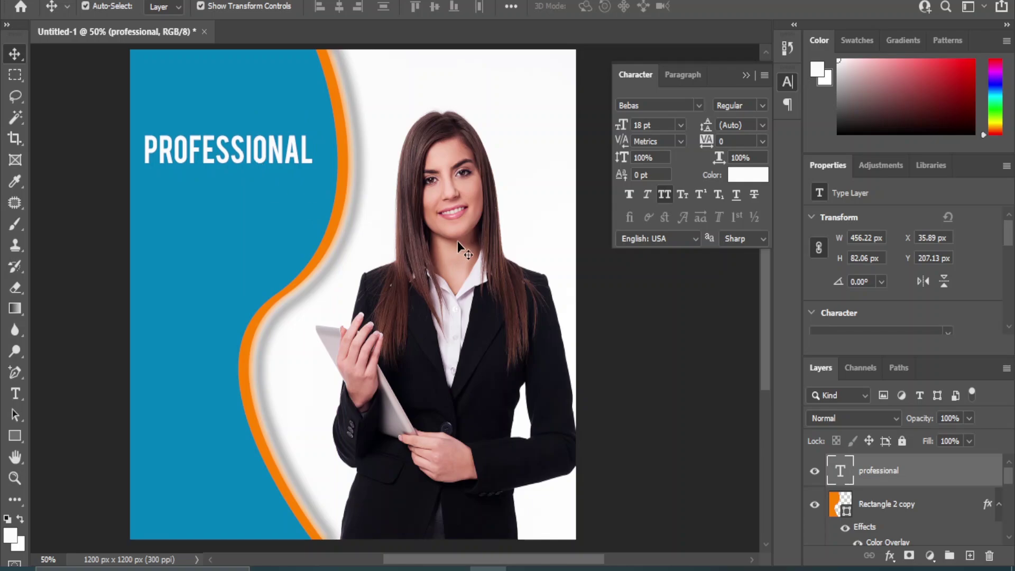
# Step: Duplicate the headline, retype it as SOLUTION, and position it just below PROFESSIONAL
pyautogui.moveTo(907, 478); pyautogui.dragTo(969, 555)
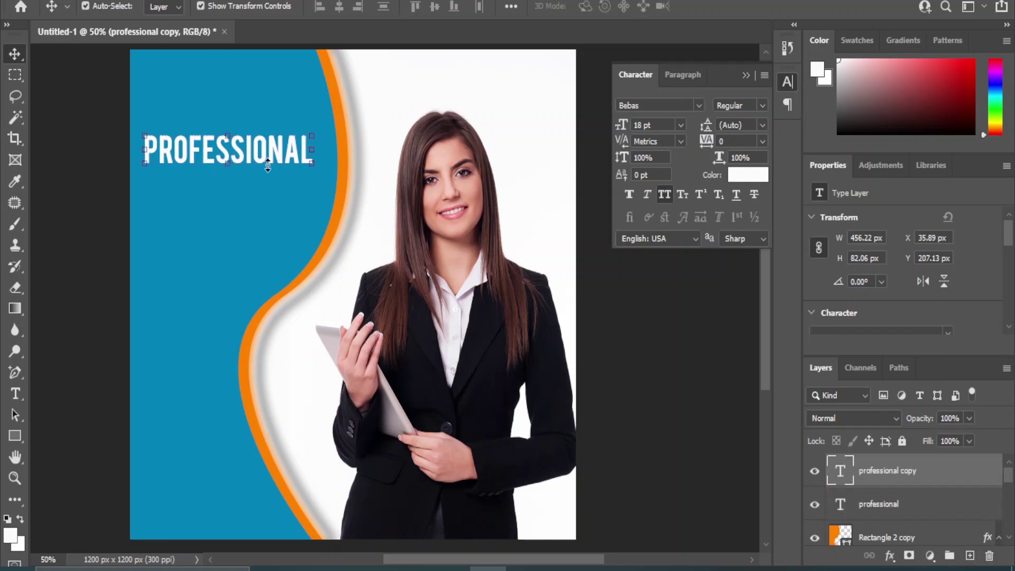
pyautogui.moveTo(210, 150); pyautogui.dragTo(209, 205)
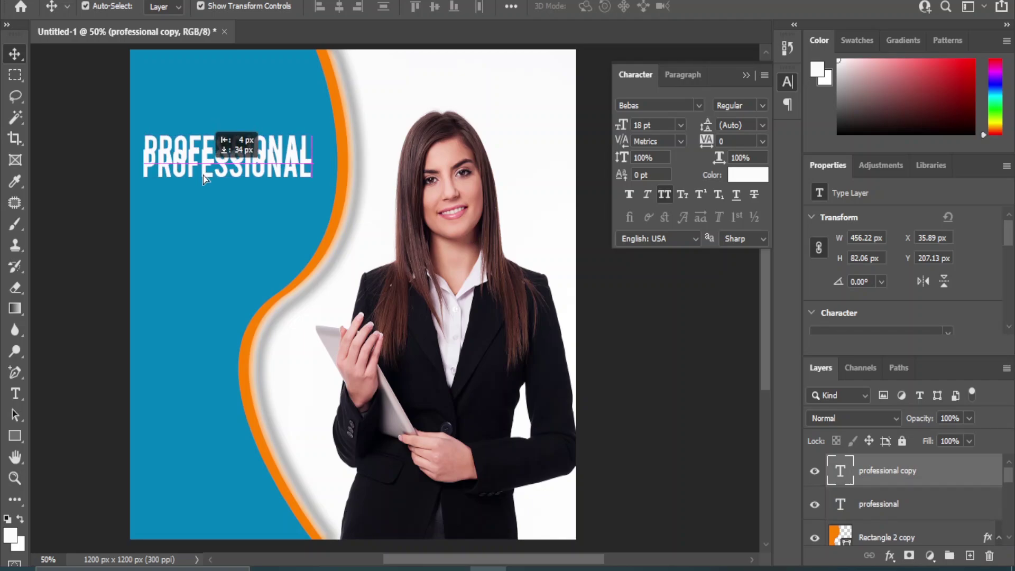
pyautogui.click(15, 393)
pyautogui.click(71, 402)
pyautogui.moveTo(311, 205); pyautogui.dragTo(113, 206)
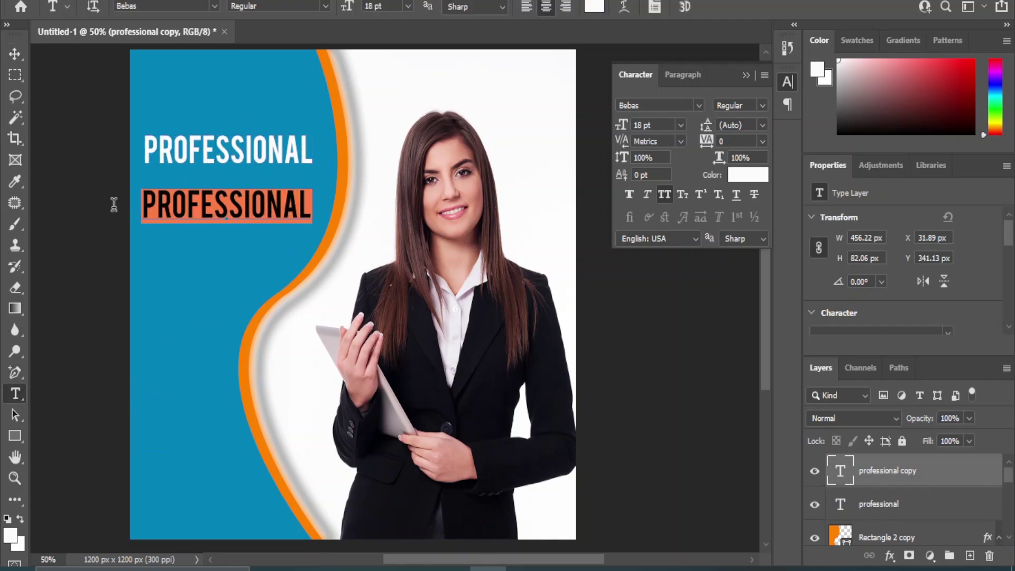
pyautogui.write('so')
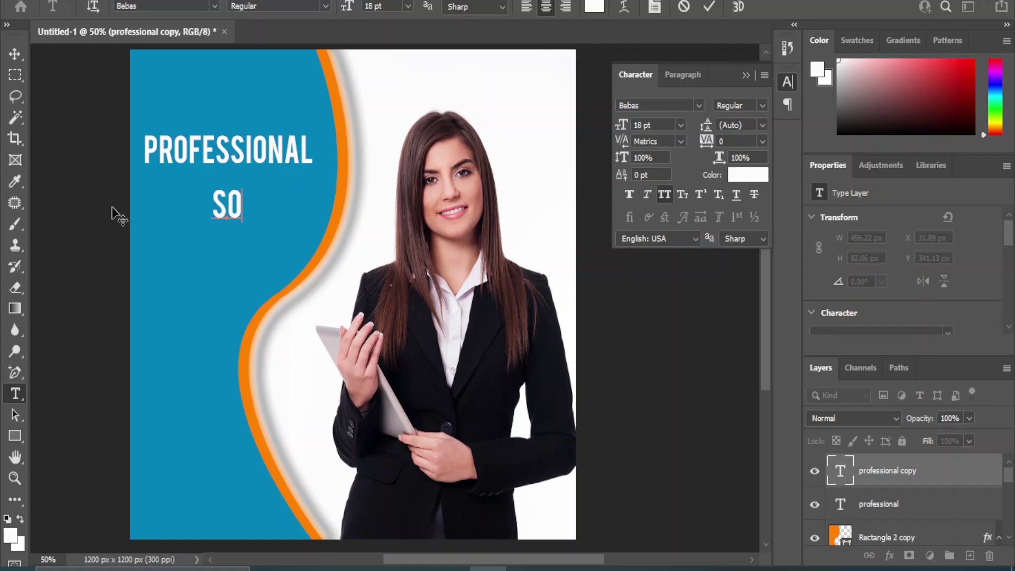
pyautogui.write('lut')
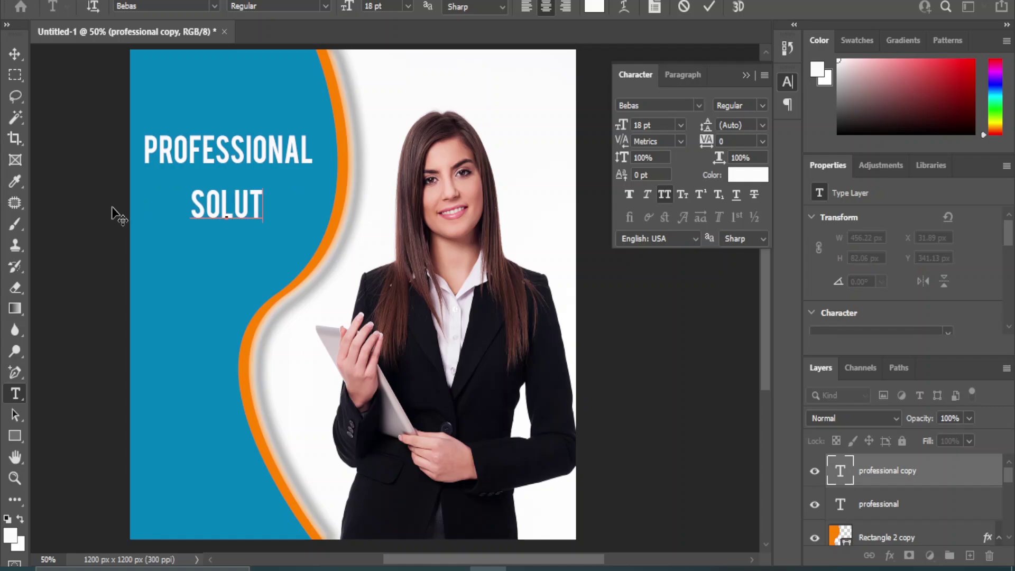
pyautogui.write('ion')
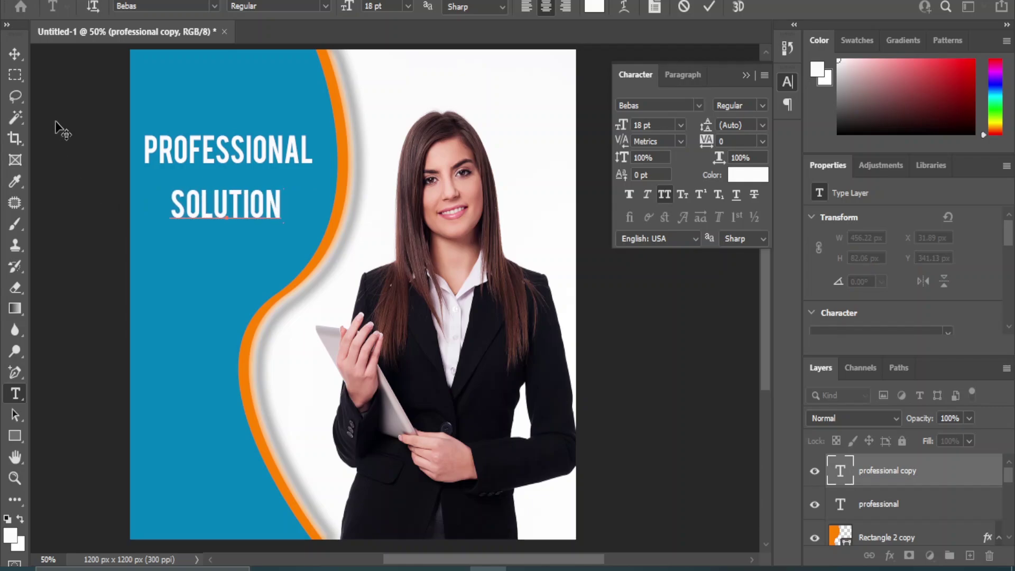
pyautogui.click(14, 53)
pyautogui.click(661, 314)
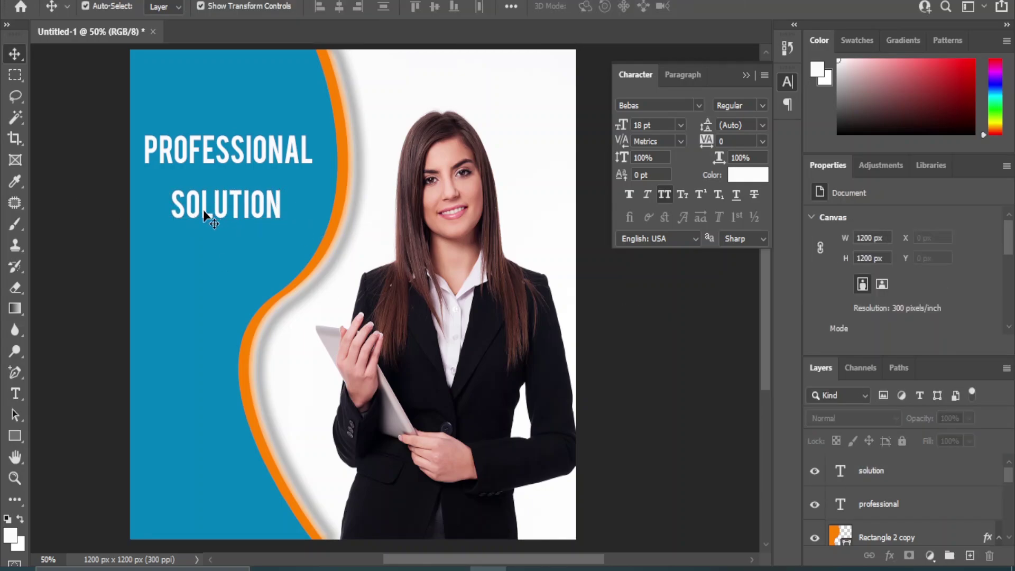
pyautogui.moveTo(206, 217); pyautogui.dragTo(195, 203)
pyautogui.click(690, 376)
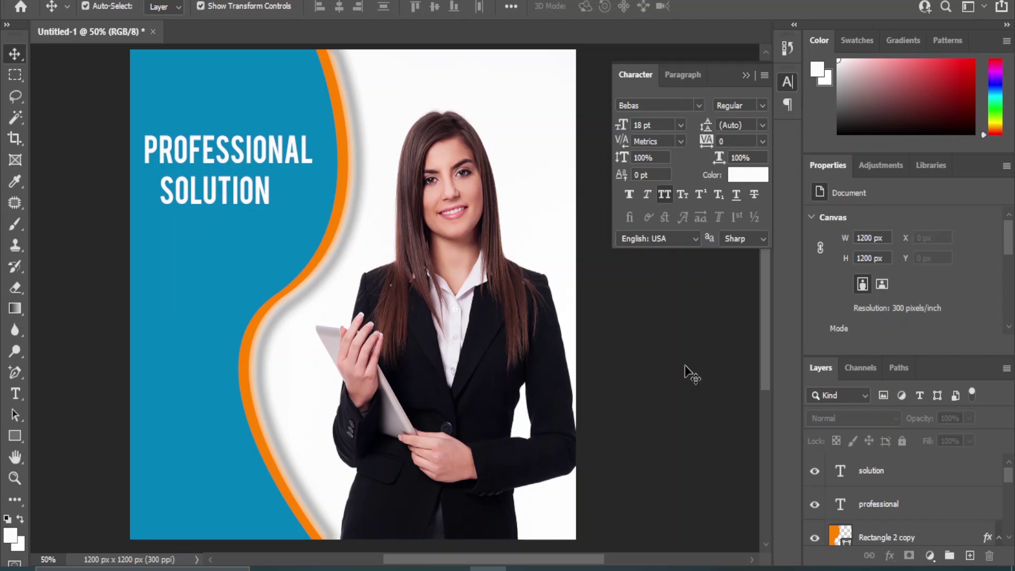
# Step: Add a white BUSINESS text line and place it under SOLUTION
pyautogui.click(15, 393)
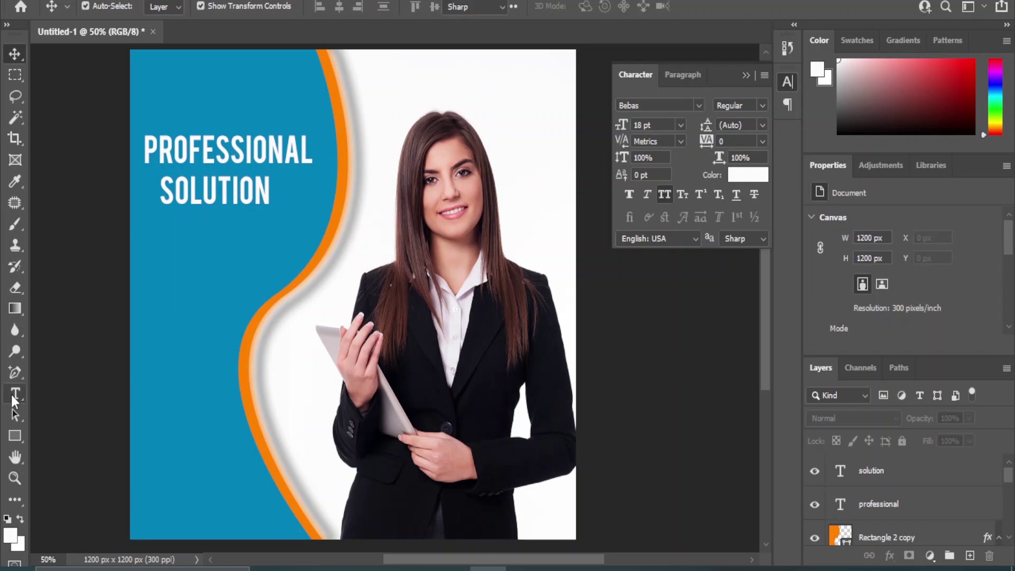
pyautogui.click(180, 307)
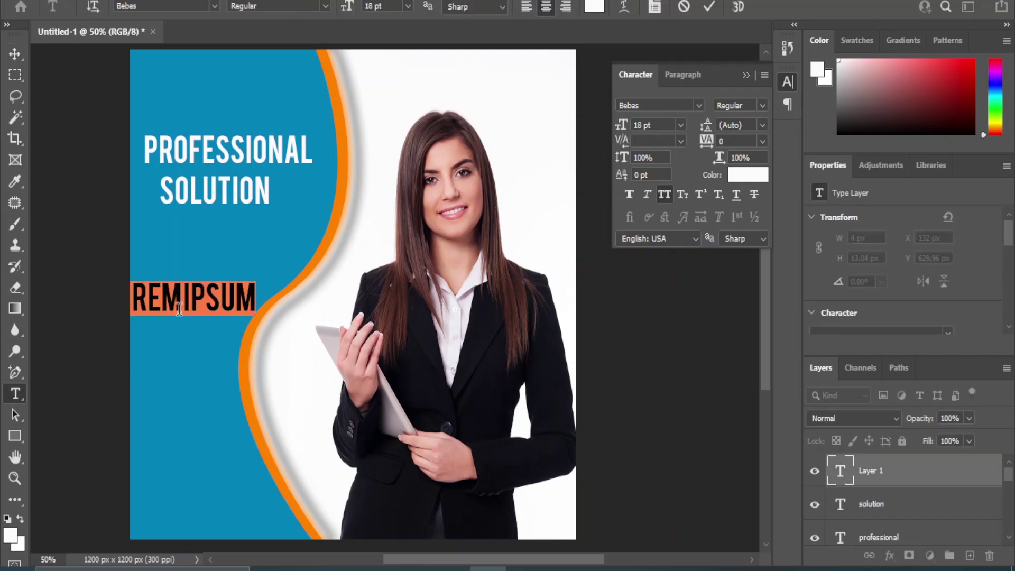
pyautogui.write('BUS')
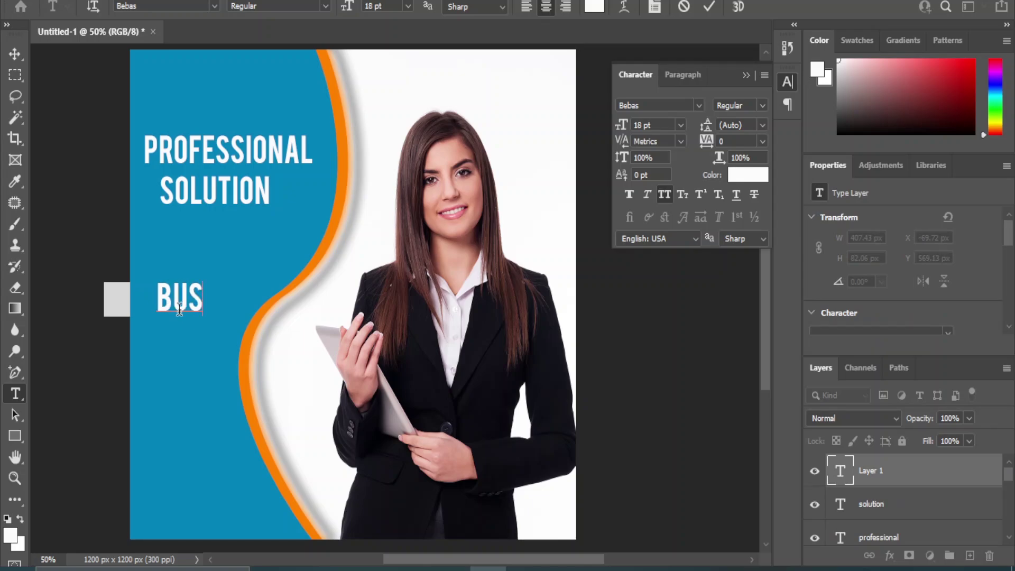
pyautogui.write('INESS')
pyautogui.click(15, 54)
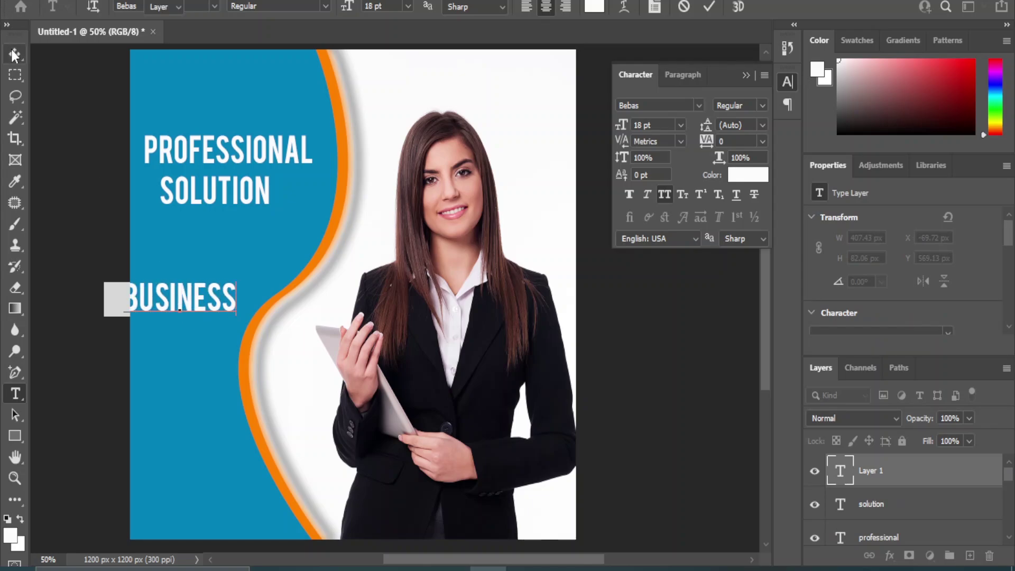
pyautogui.moveTo(177, 295); pyautogui.dragTo(195, 242)
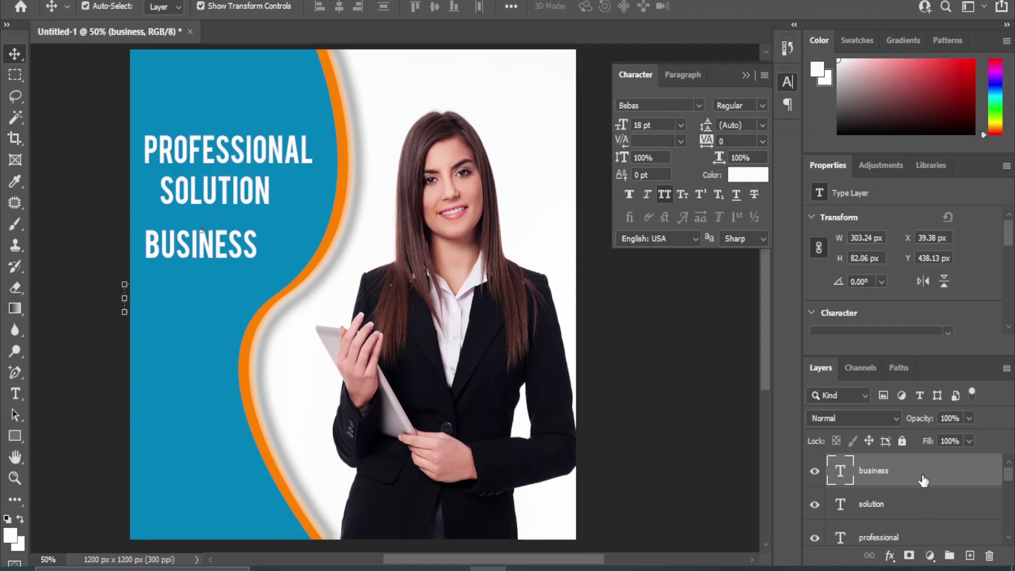
# Step: Duplicate the BUSINESS layer with Ctrl+J, move the copy lower, and retype it as 'for your'
pyautogui.hotkey('ctrl', 'j')
pyautogui.moveTo(194, 246)
pyautogui.mouseDown()
pyautogui.moveTo(207, 285)
pyautogui.moveTo(204, 355)
pyautogui.mouseUp()
pyautogui.rightClick(15, 394)
pyautogui.click(58, 392)
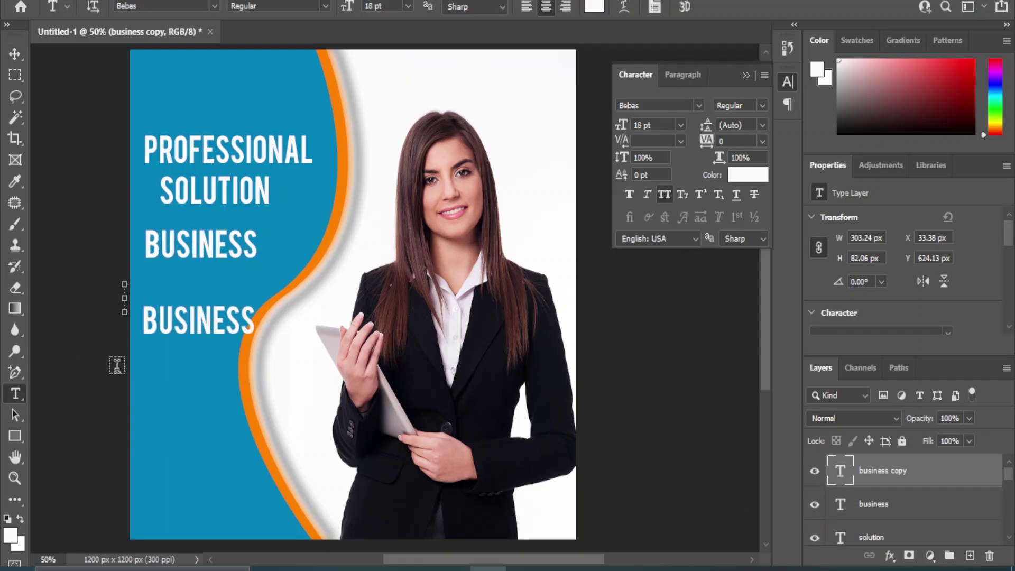
pyautogui.doubleClick(149, 320)
pyautogui.write('for')
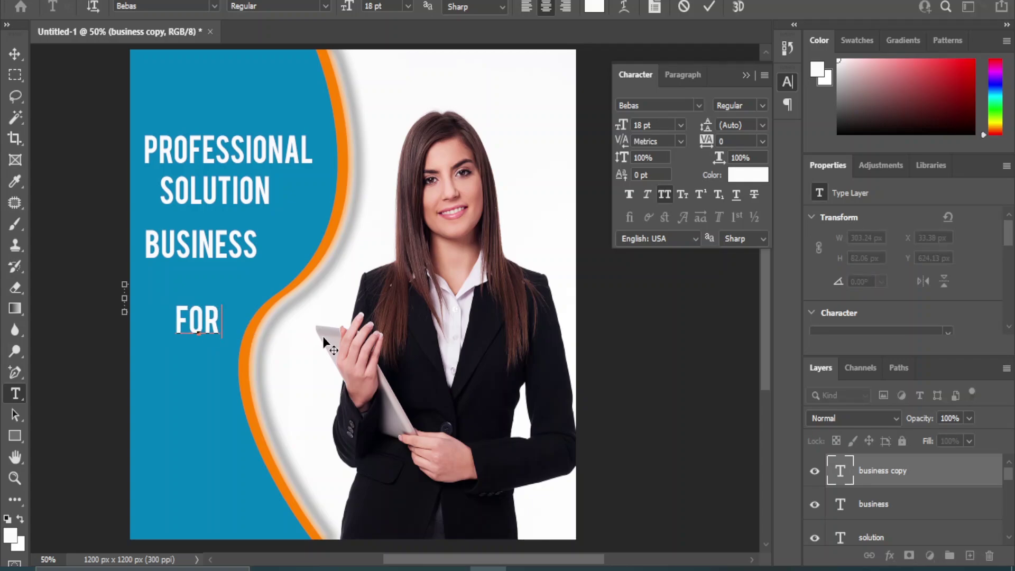
pyautogui.write(' your')
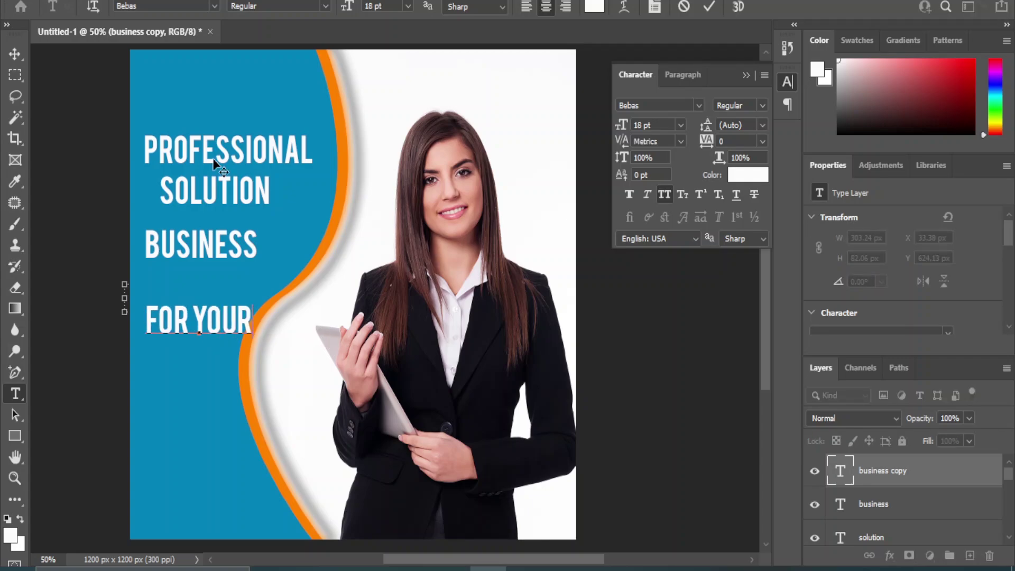
pyautogui.click(15, 54)
pyautogui.click(737, 360)
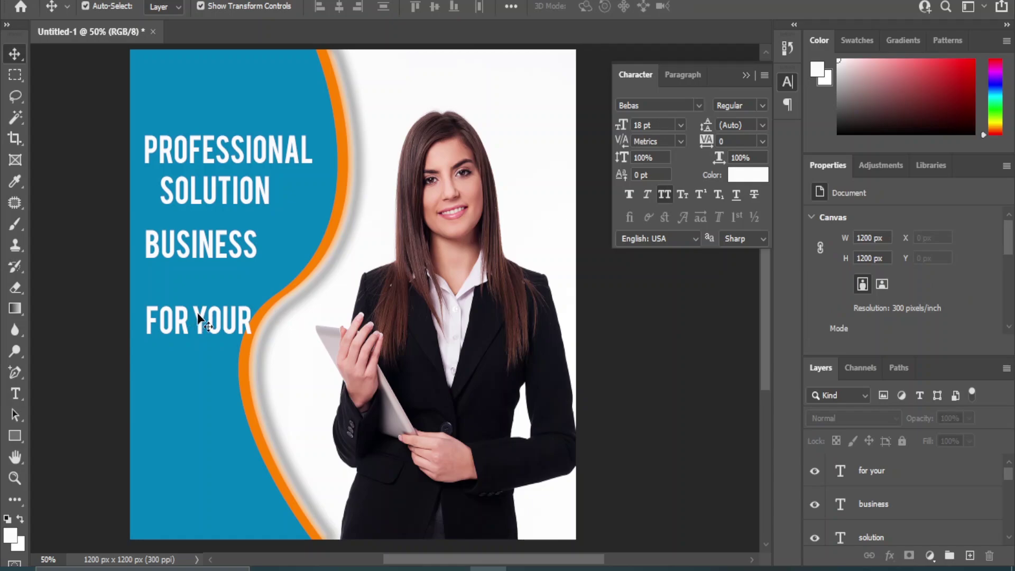
# Step: Space FOR YOUR, BUSINESS and SOLUTION down the blue panel
pyautogui.moveTo(201, 316); pyautogui.dragTo(186, 347)
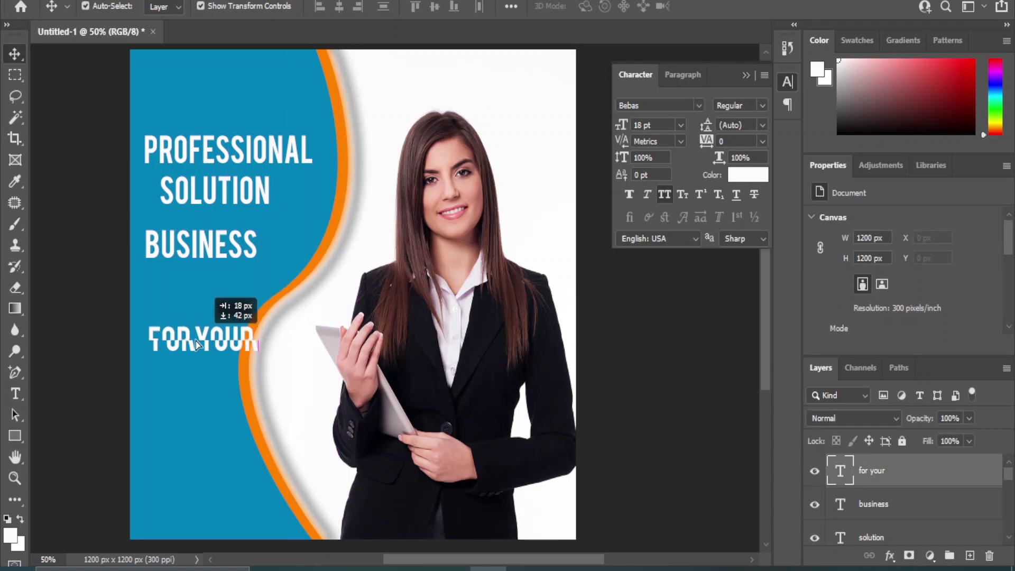
pyautogui.moveTo(214, 244); pyautogui.dragTo(214, 297)
pyautogui.moveTo(214, 190); pyautogui.dragTo(214, 257)
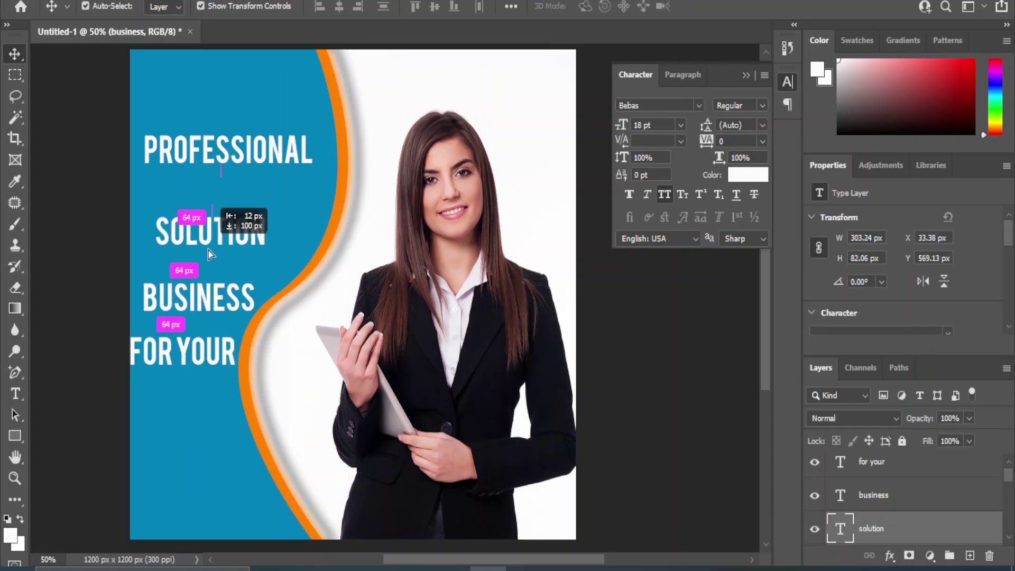
pyautogui.click(223, 166)
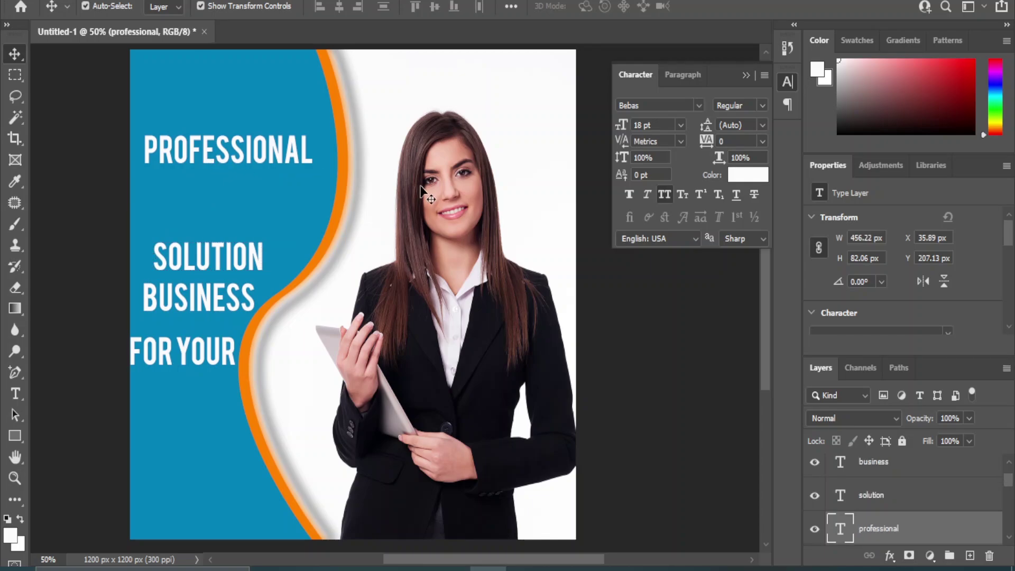
# Step: Set PROFESSIONAL in Avrile Sans Bold Italic at 14 pt and move it higher up the panel
pyautogui.click(422, 193)
pyautogui.click(226, 159)
pyautogui.click(644, 105)
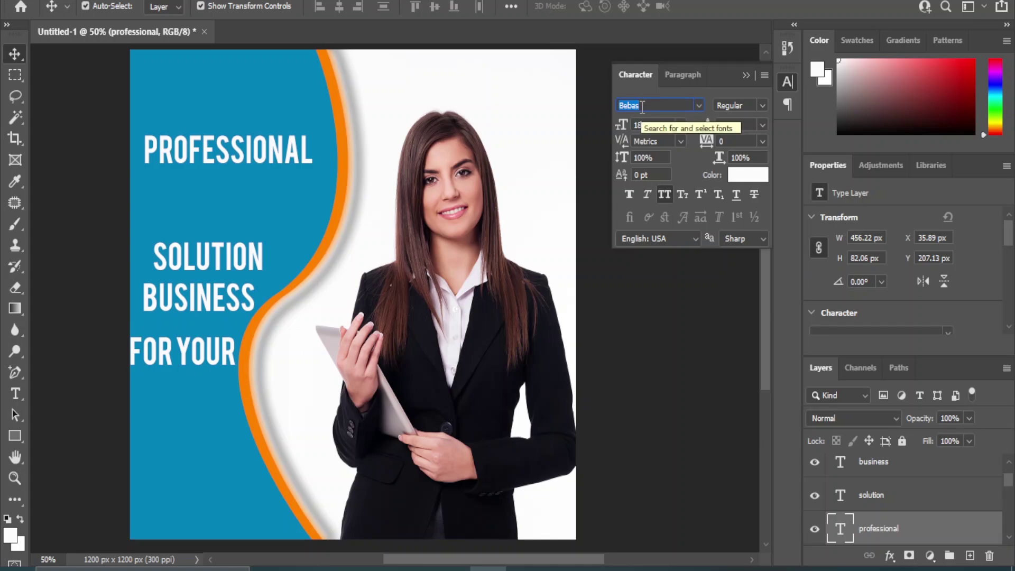
pyautogui.write('av')
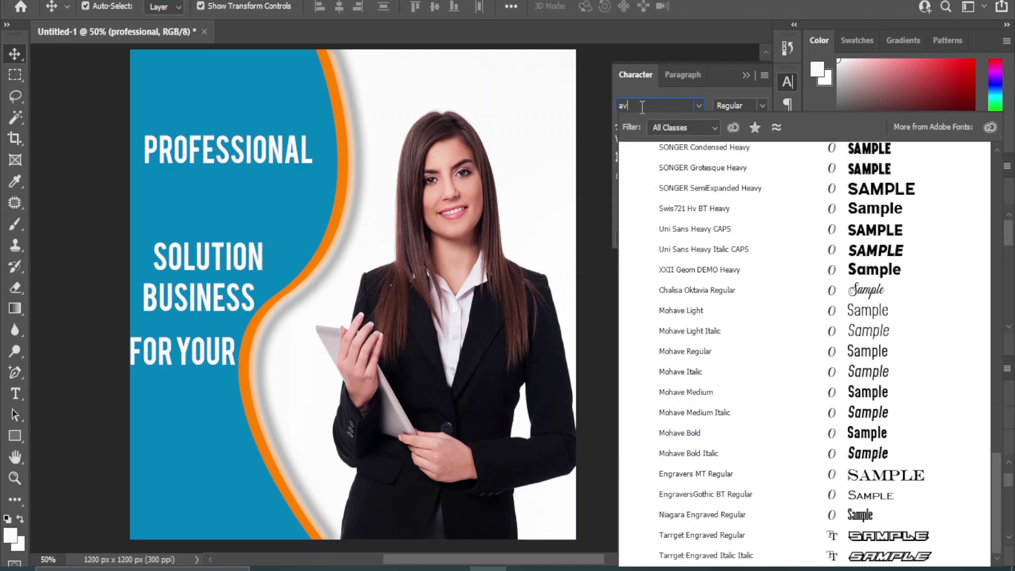
pyautogui.write('rile Serif')
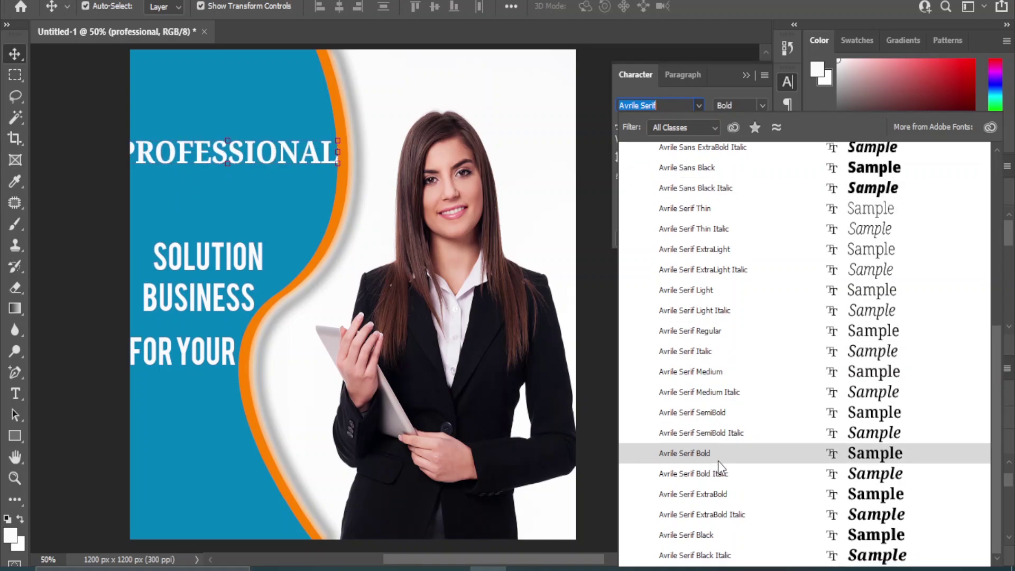
pyautogui.scroll(3, 710, 182)
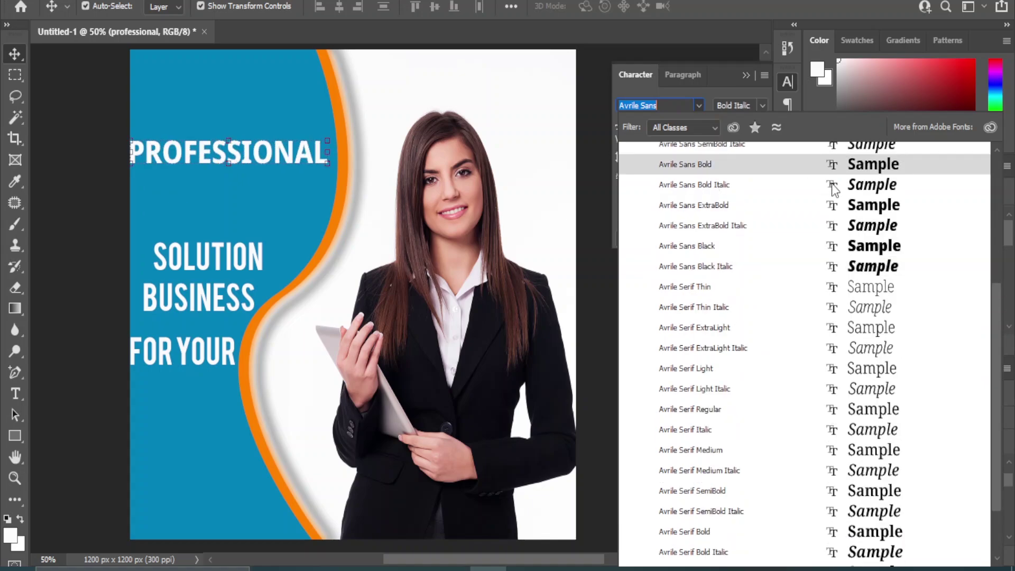
pyautogui.click(832, 184)
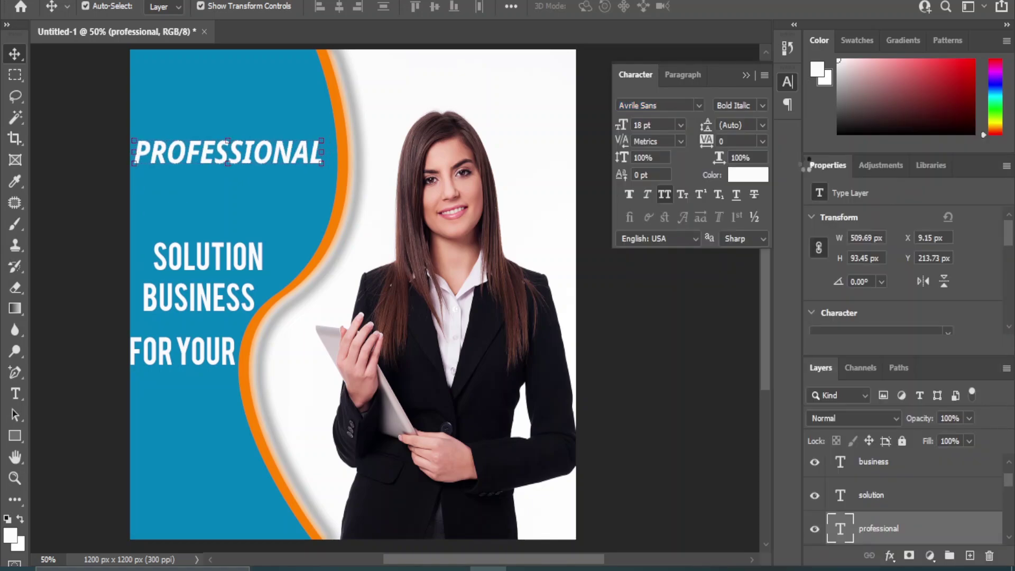
pyautogui.click(618, 320)
pyautogui.moveTo(174, 158); pyautogui.dragTo(184, 122)
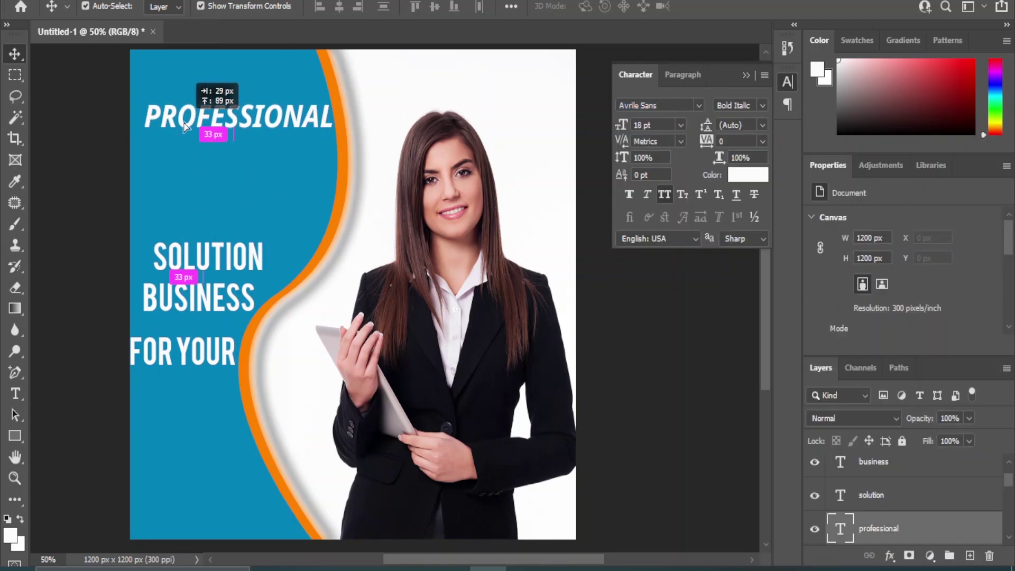
pyautogui.click(680, 125)
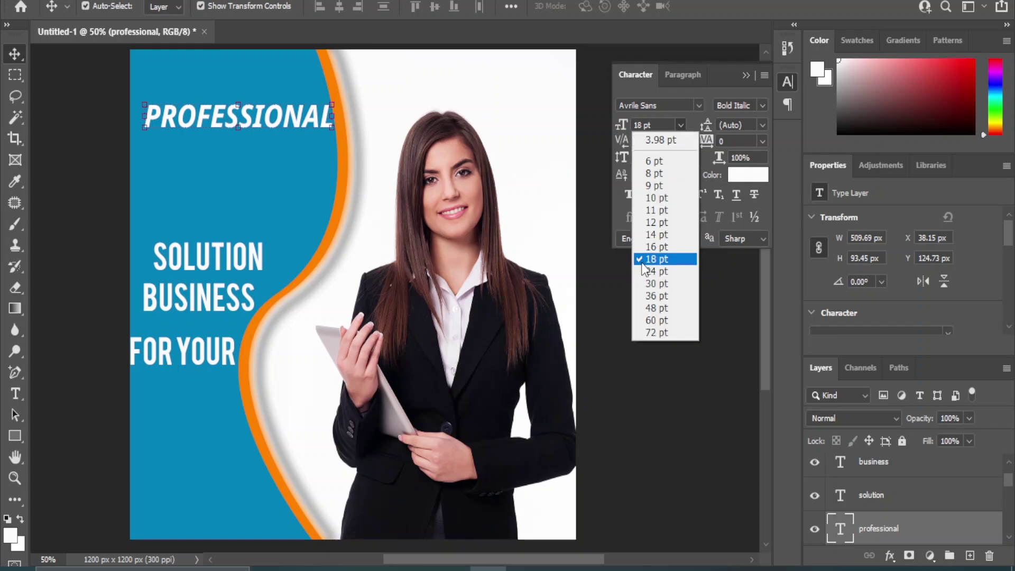
pyautogui.click(656, 234)
# Step: Skew PROFESSIONAL so its right end rises about 10°, then nudge it into place
pyautogui.moveTo(245, 120); pyautogui.dragTo(227, 123)
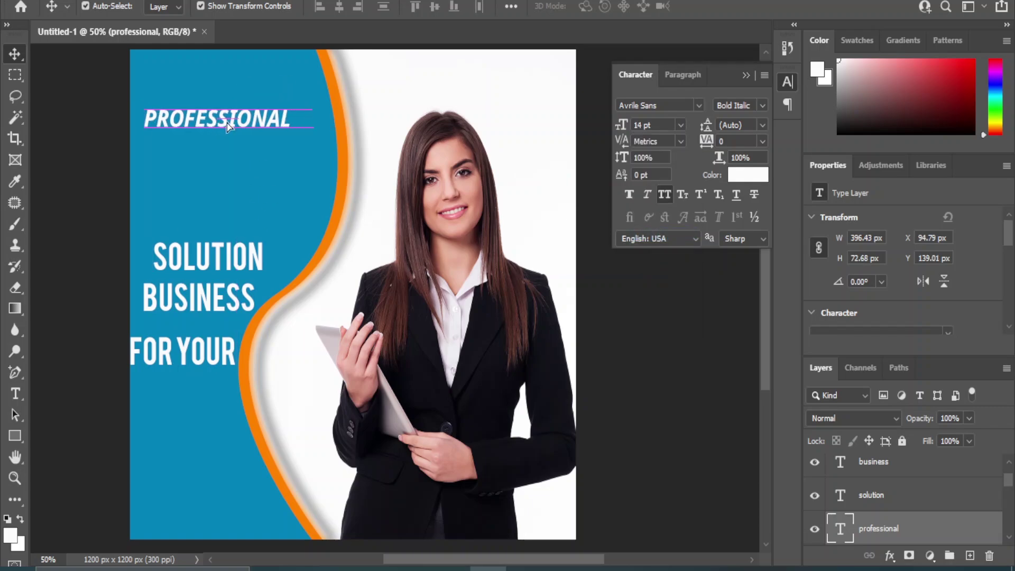
pyautogui.hotkey('ctrl', 't')
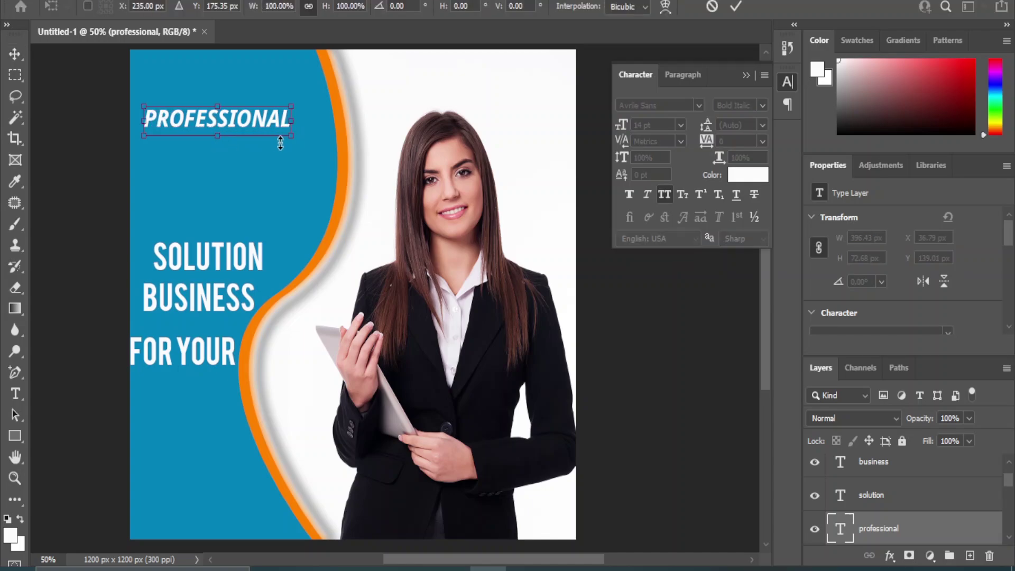
pyautogui.rightClick(285, 137)
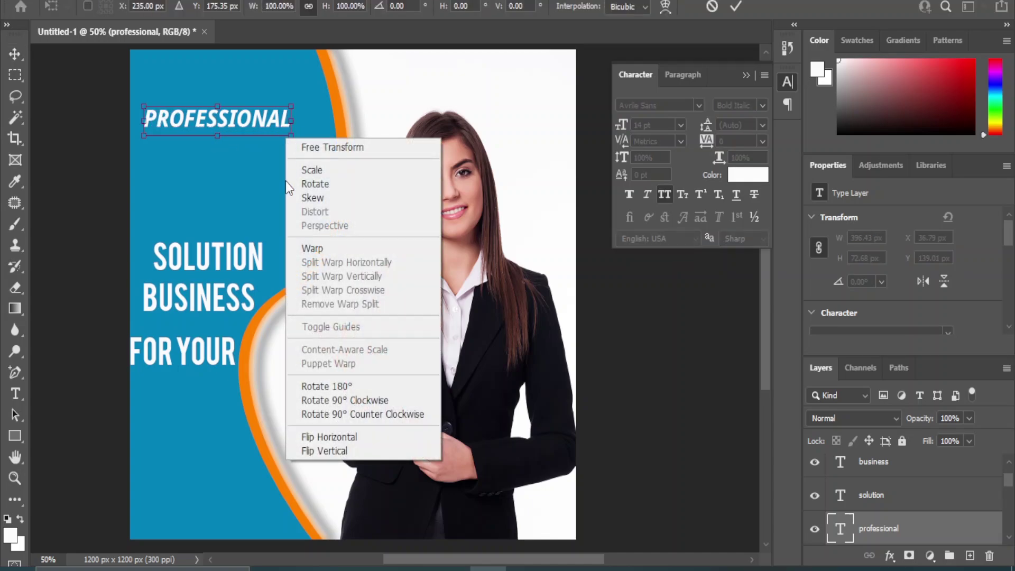
pyautogui.click(312, 198)
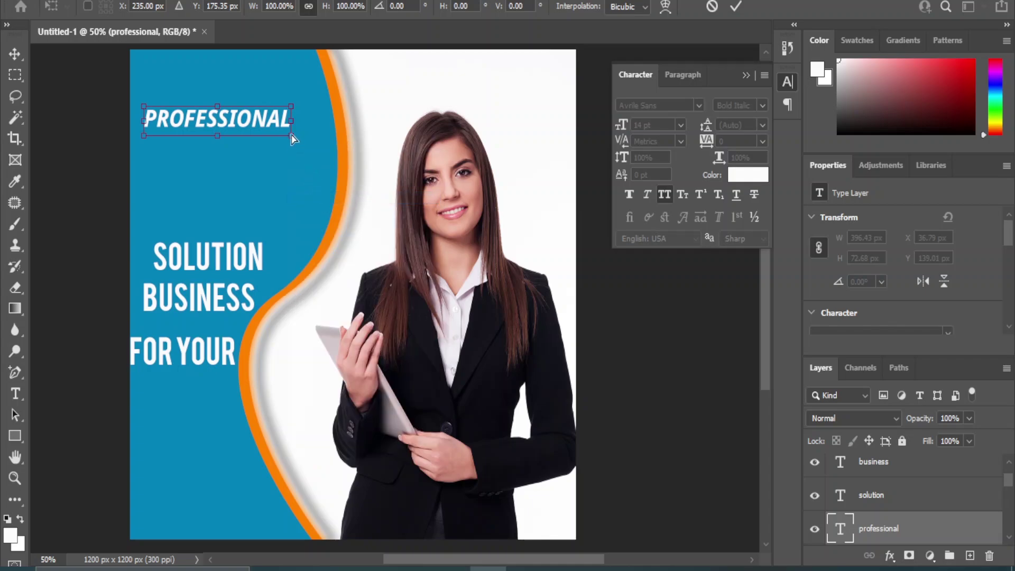
pyautogui.moveTo(293, 138); pyautogui.dragTo(298, 103)
pyautogui.click(14, 53)
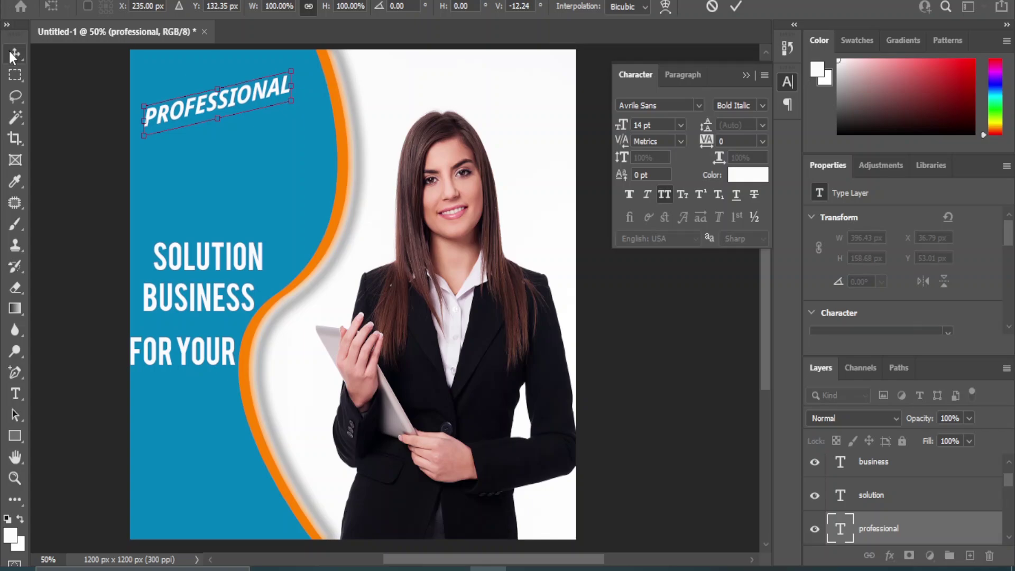
pyautogui.moveTo(221, 113); pyautogui.dragTo(222, 121)
pyautogui.click(90, 147)
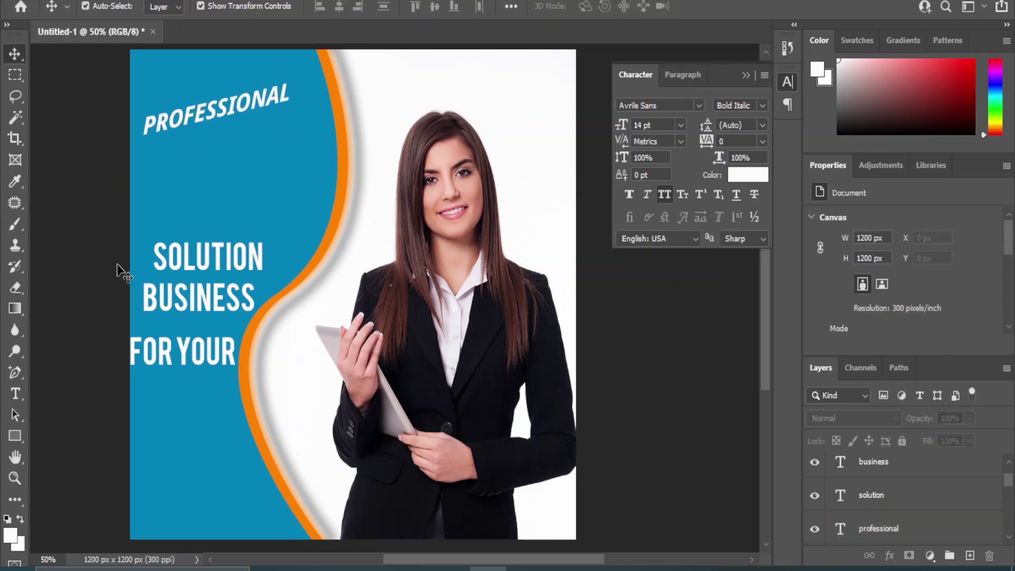
# Step: Set SOLUTION in Avrile Sans ExtraBold and move it close beneath PROFESSIONAL
pyautogui.moveTo(158, 259); pyautogui.dragTo(148, 157)
pyautogui.click(193, 168)
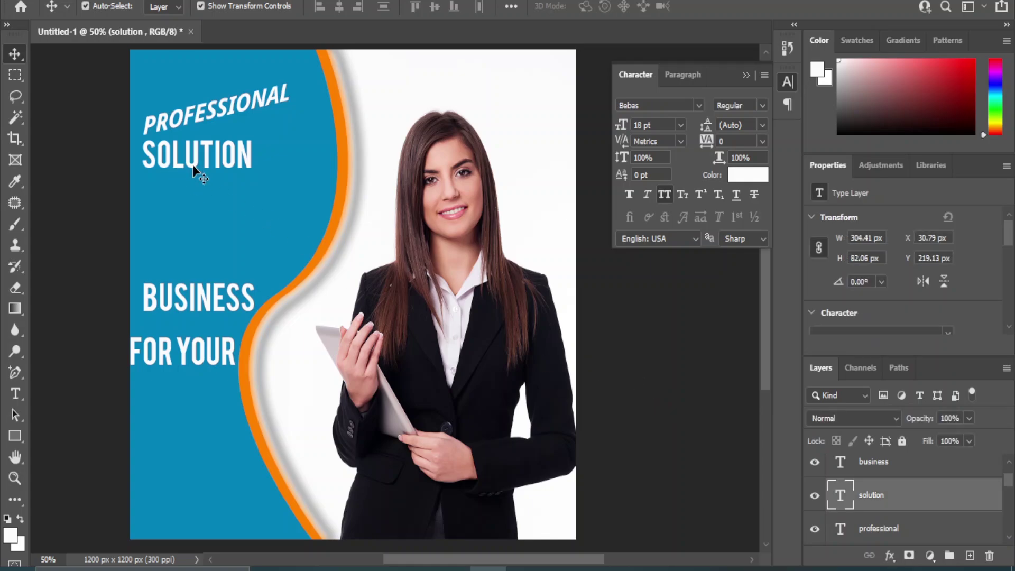
pyautogui.write('avr')
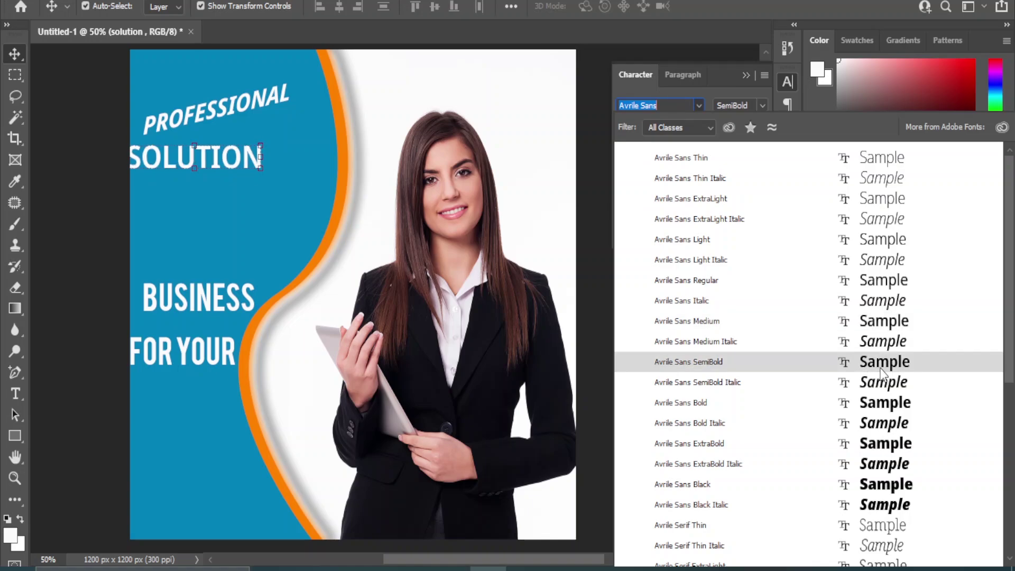
pyautogui.click(885, 444)
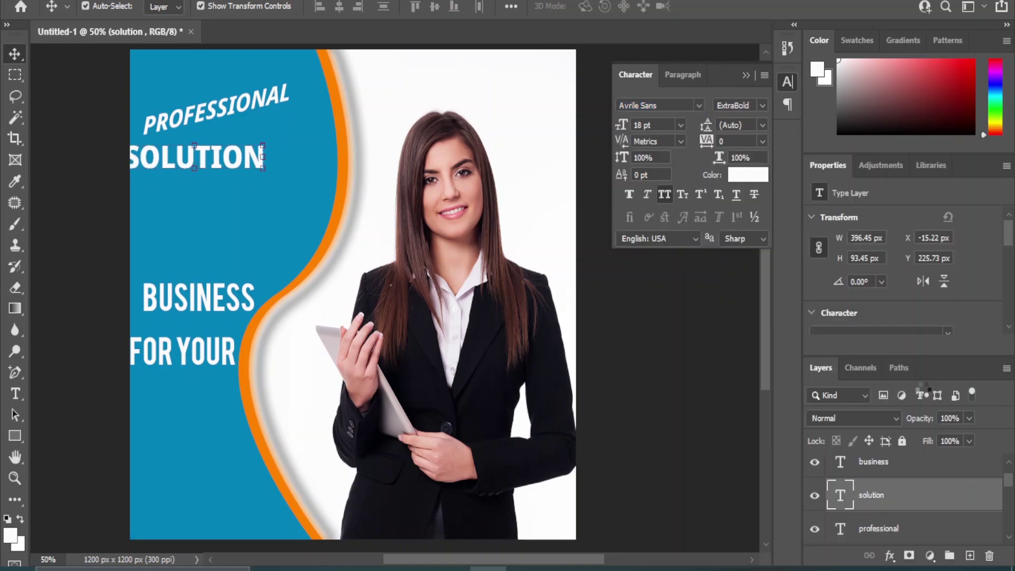
pyautogui.moveTo(183, 162); pyautogui.dragTo(200, 158)
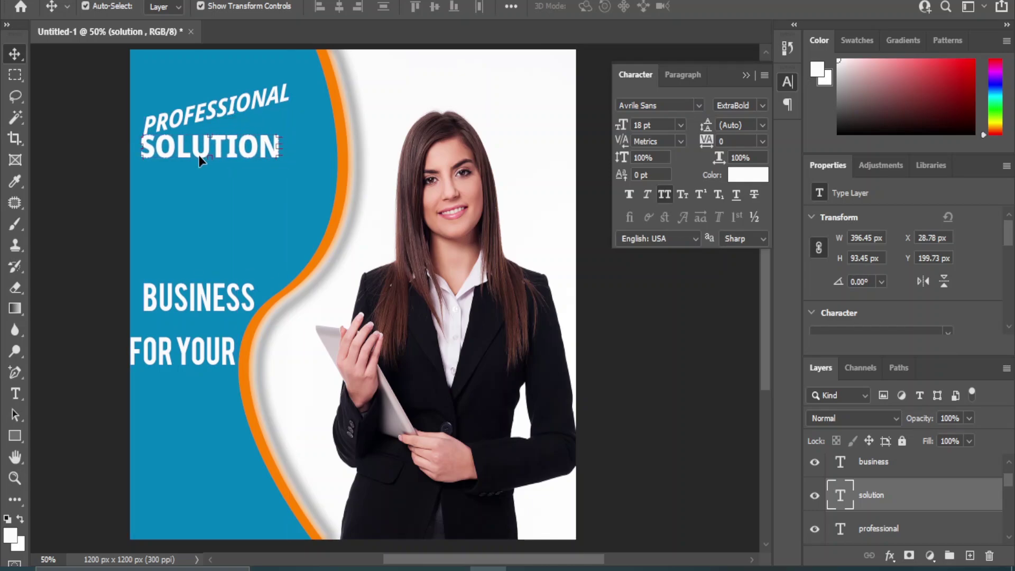
# Step: Skew SOLUTION upward to the right to match PROFESSIONAL's slant
pyautogui.hotkey('ctrl', 't')
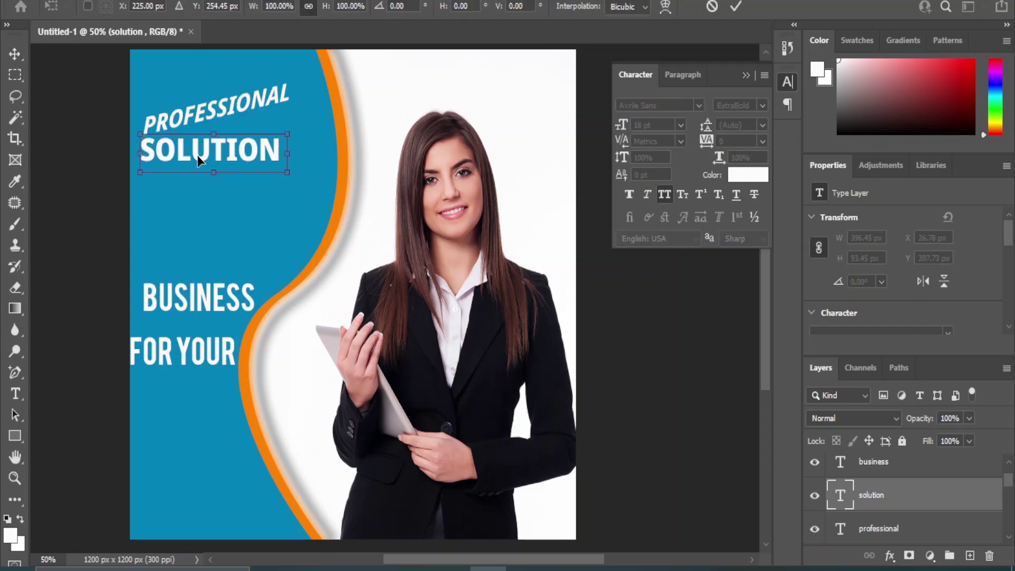
pyautogui.rightClick(198, 156)
pyautogui.click(222, 215)
pyautogui.moveTo(288, 173); pyautogui.dragTo(287, 140)
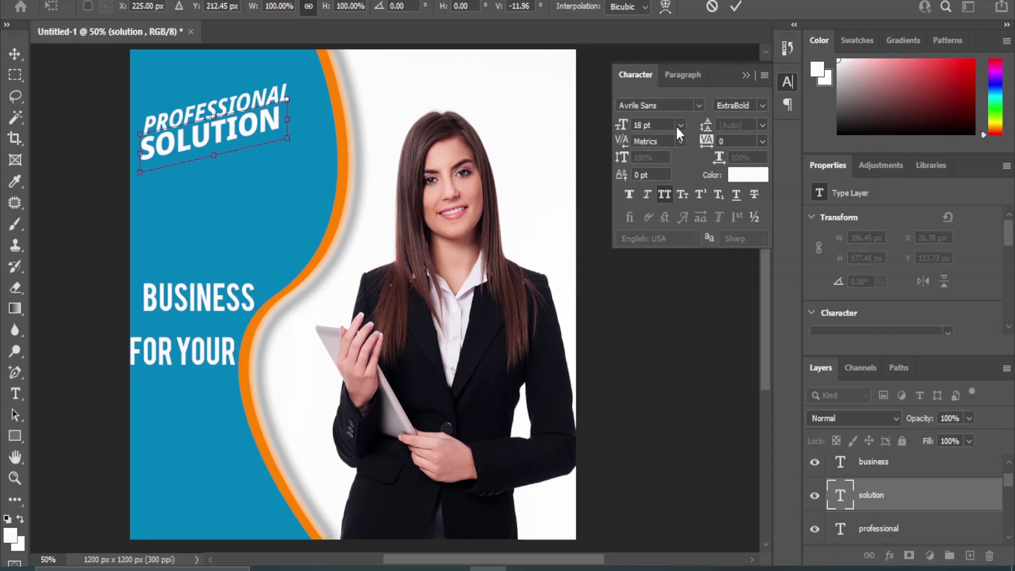
pyautogui.press('Return')
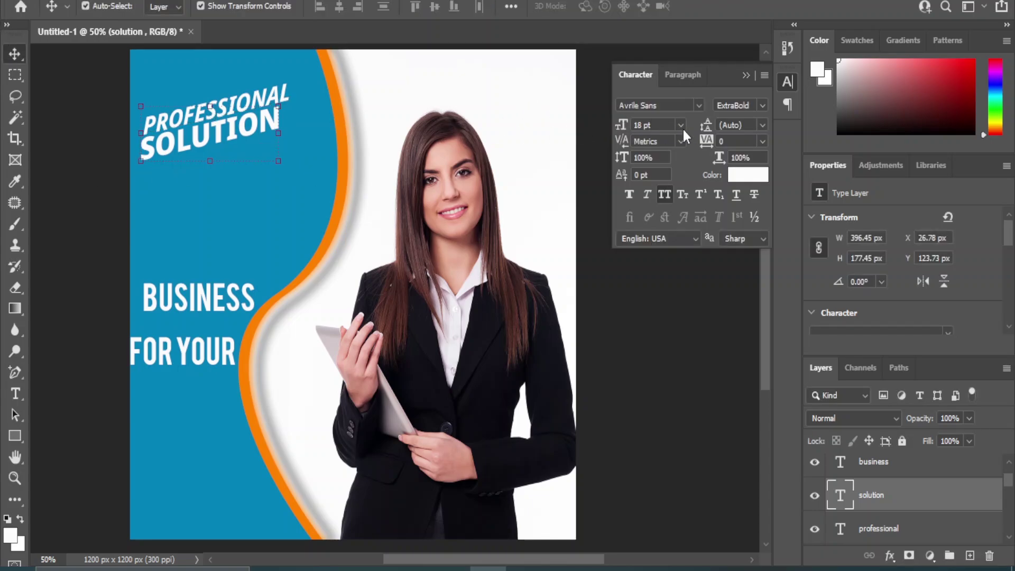
# Step: Enlarge SOLUTION to 24 pt and reposition it just below PROFESSIONAL
pyautogui.click(681, 126)
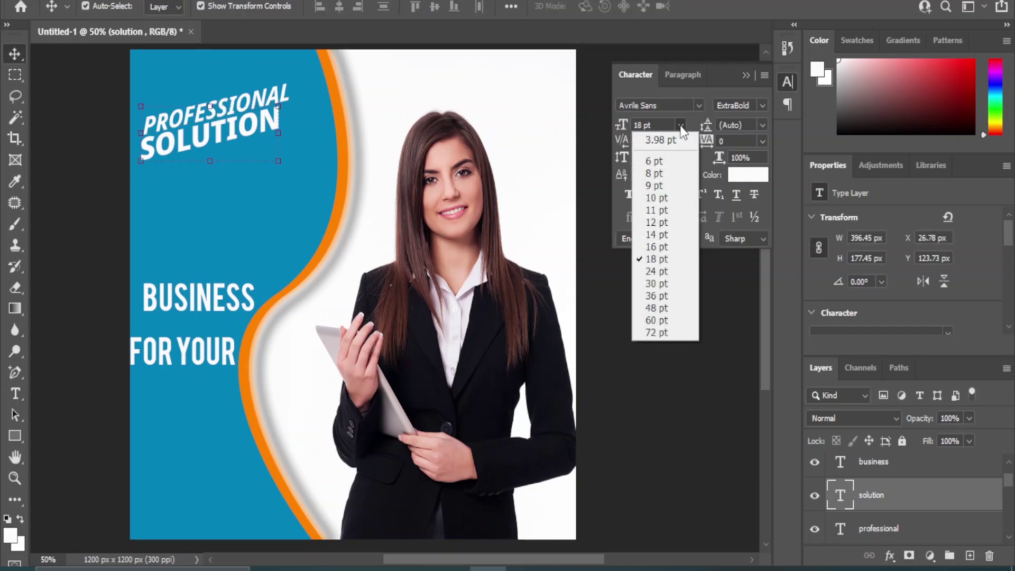
pyautogui.click(665, 272)
pyautogui.moveTo(177, 154); pyautogui.dragTo(191, 164)
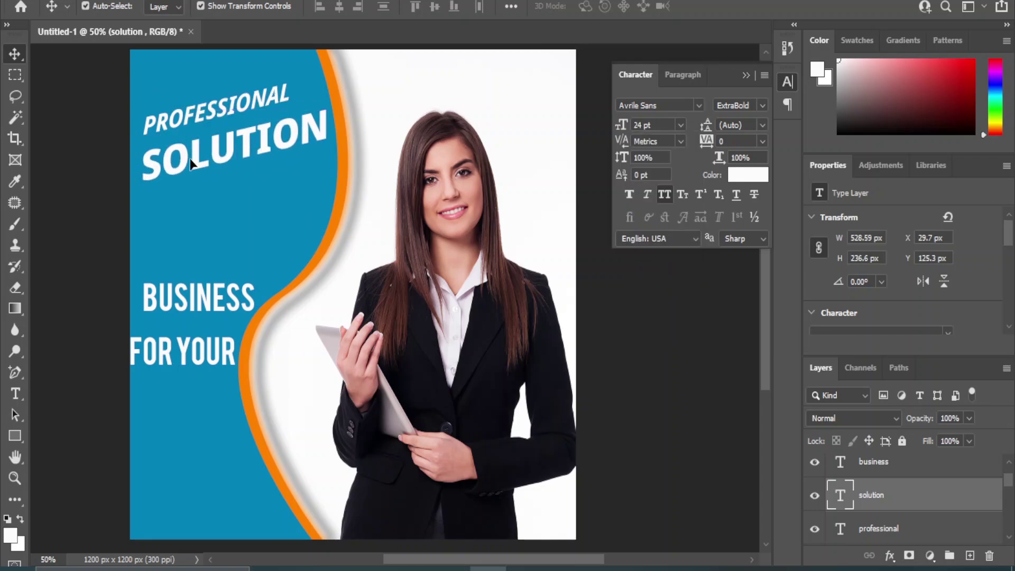
pyautogui.press('Left')
pyautogui.press('Left')
pyautogui.press('Left')
pyautogui.press('Left')
pyautogui.press('Left')
pyautogui.press('Left')
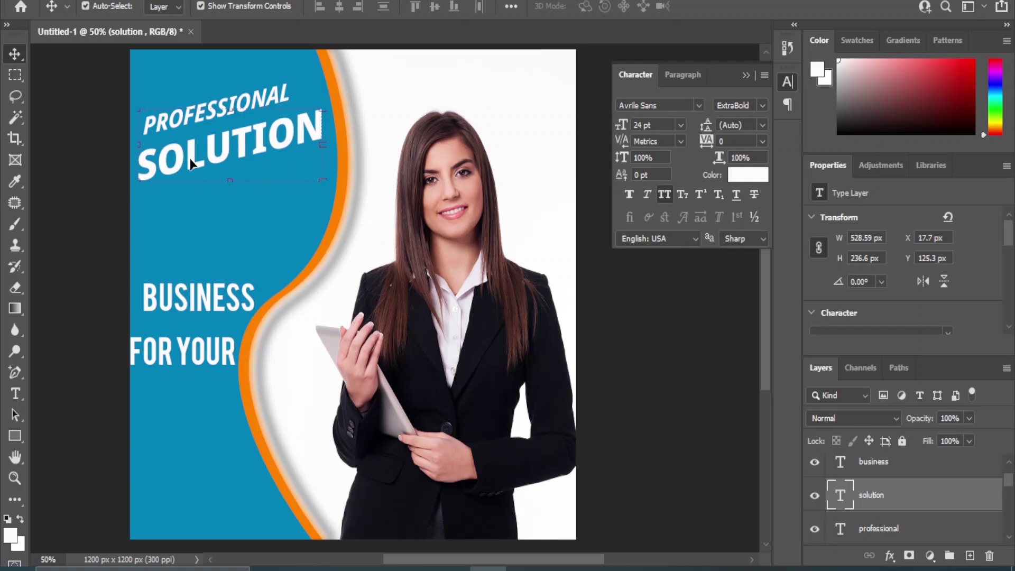
# Step: Nudge PROFESSIONAL down with Shift+Down and align it horizontally centred over SOLUTION
pyautogui.click(658, 334)
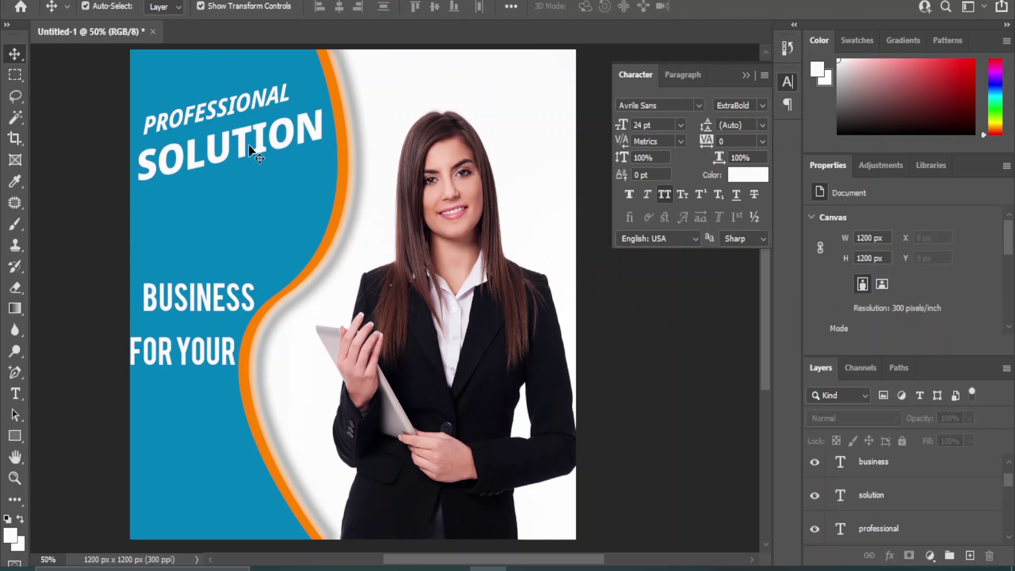
pyautogui.moveTo(211, 118); pyautogui.dragTo(212, 120)
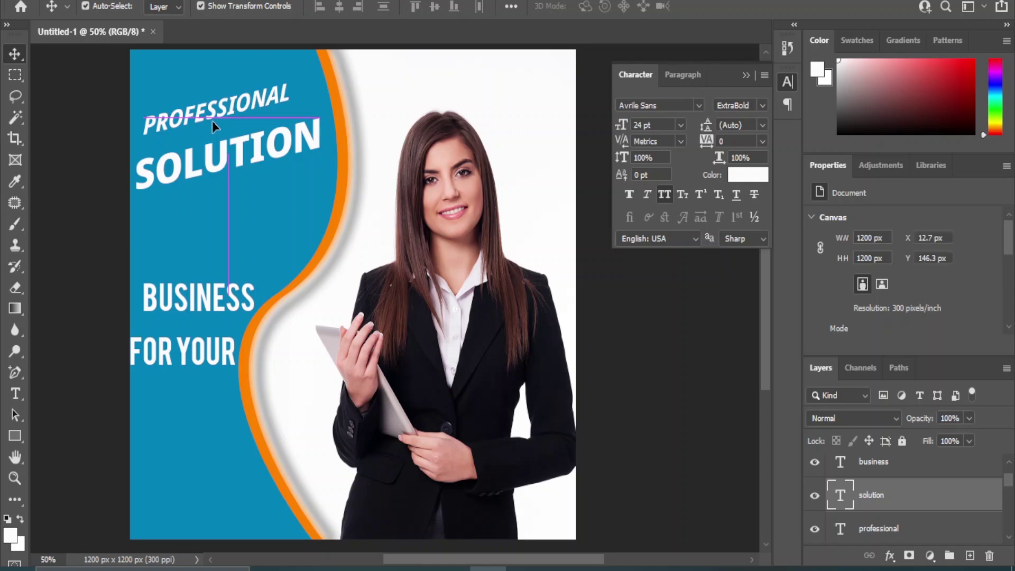
pyautogui.hotkey('ctrl', 'z')
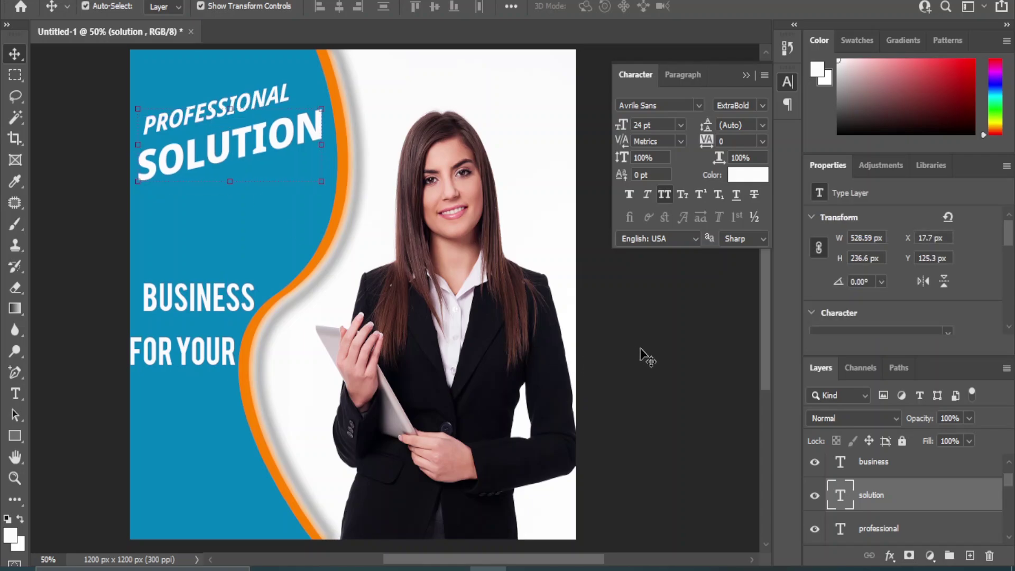
pyautogui.click(672, 350)
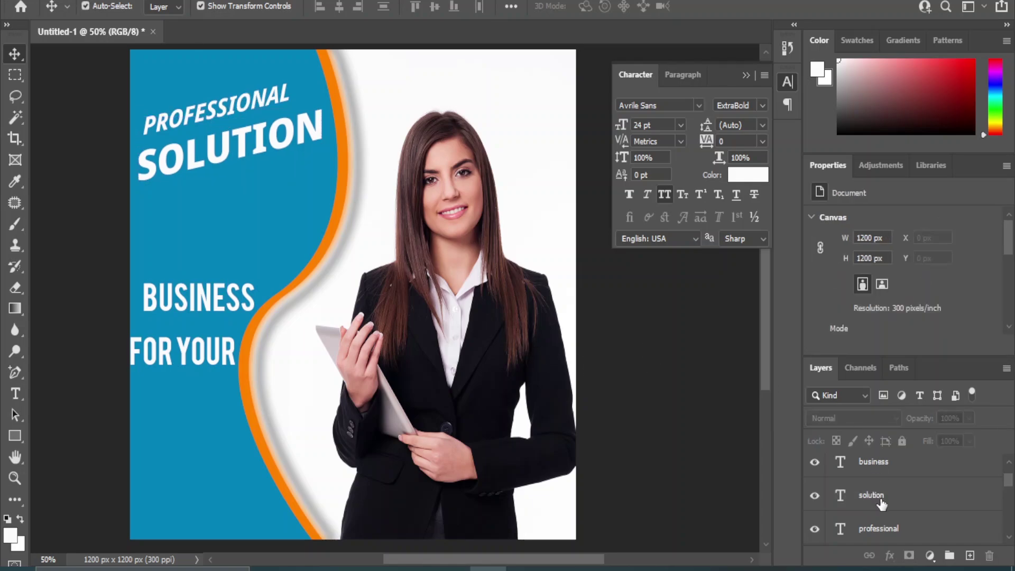
pyautogui.click(876, 529)
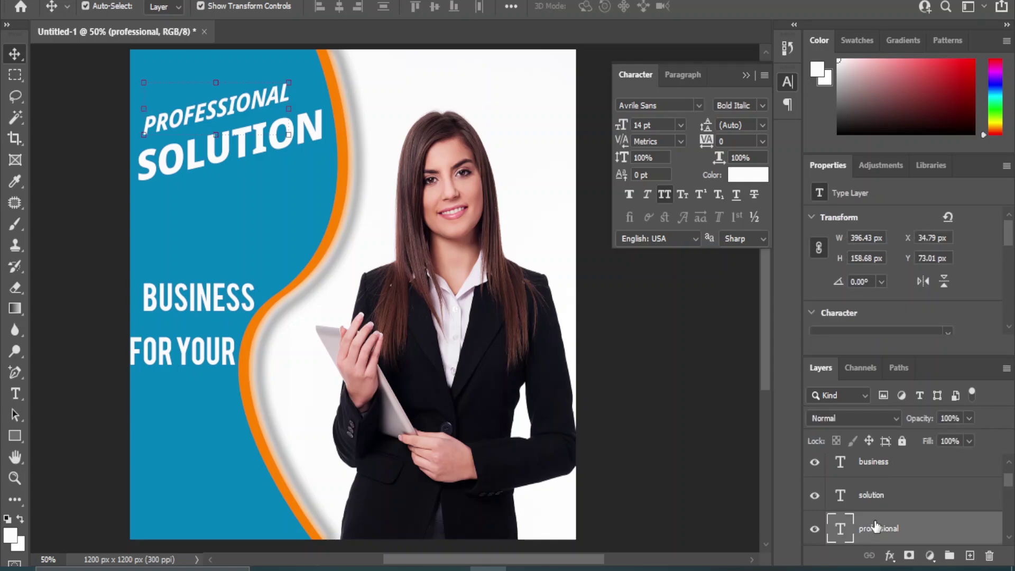
pyautogui.hotkey('shift', 'Down')
pyautogui.hotkey('shift', 'Down')
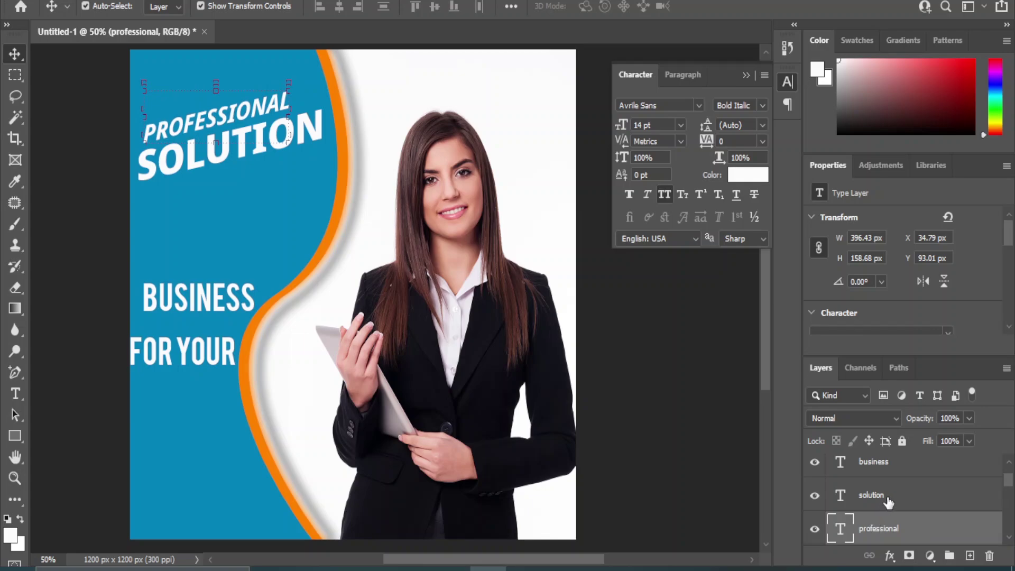
pyautogui.keyDown('ctrl'); pyautogui.click(888, 502); pyautogui.keyUp('ctrl')
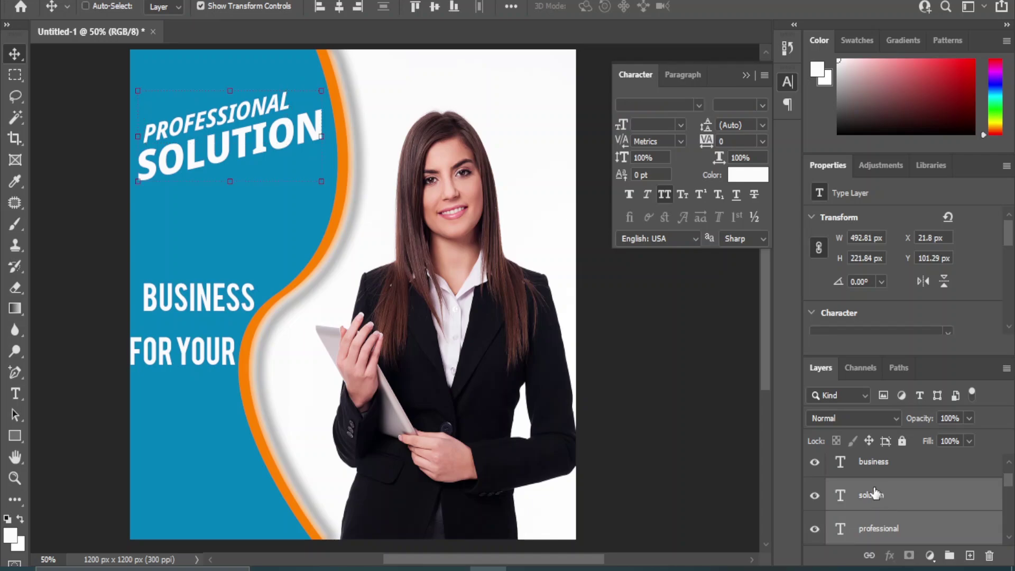
pyautogui.click(340, 8)
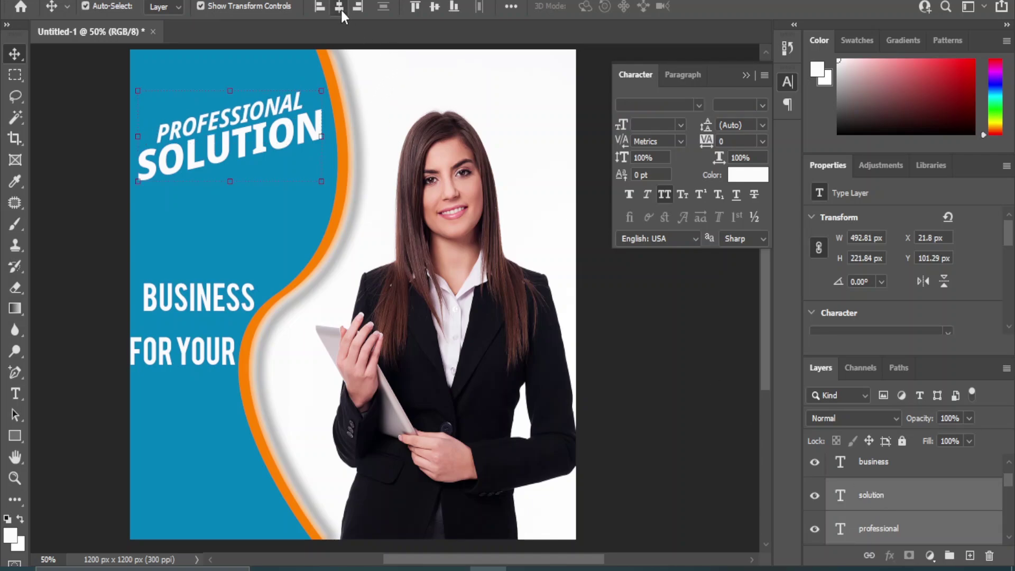
pyautogui.click(703, 383)
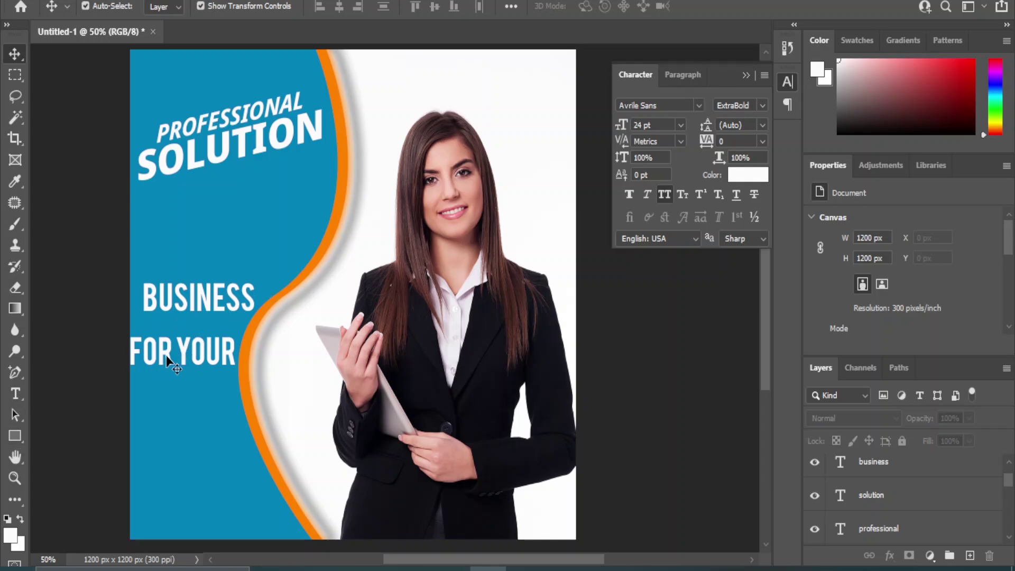
# Step: Move FOR YOUR just below SOLUTION and set it in Avrile Sans Medium Italic at 14 pt
pyautogui.moveTo(168, 362); pyautogui.dragTo(213, 208)
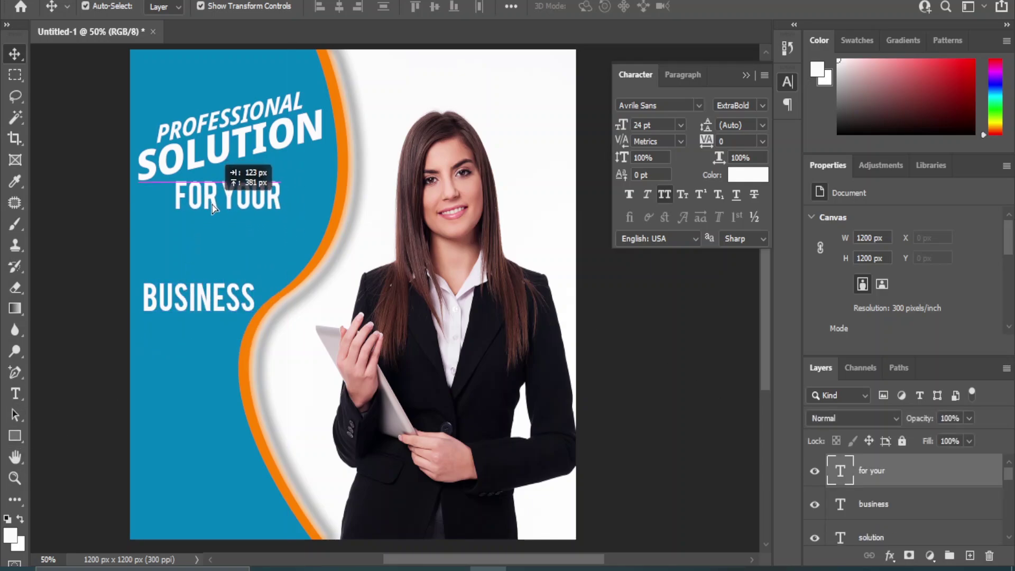
pyautogui.moveTo(212, 207); pyautogui.dragTo(208, 213)
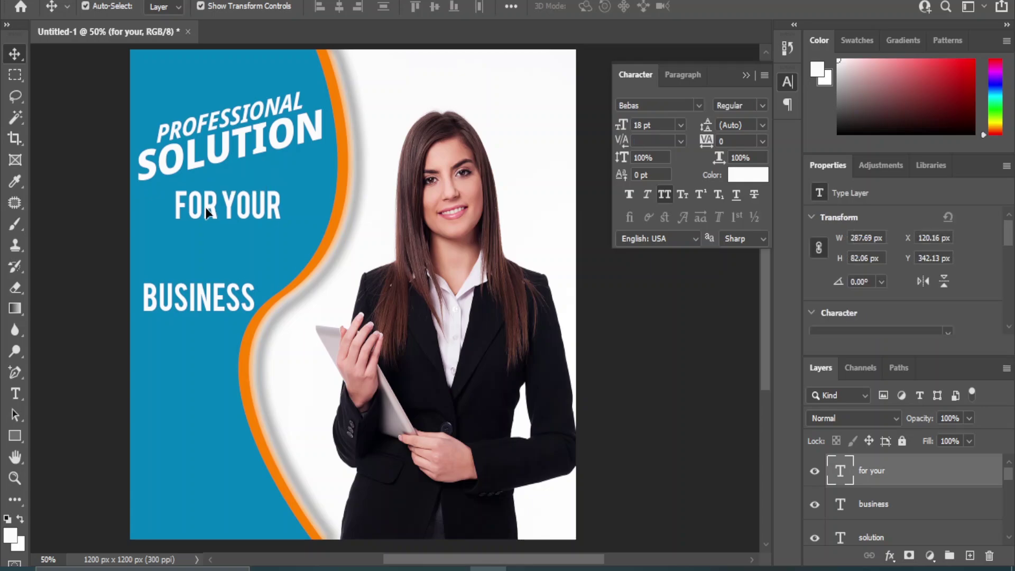
pyautogui.write('avr')
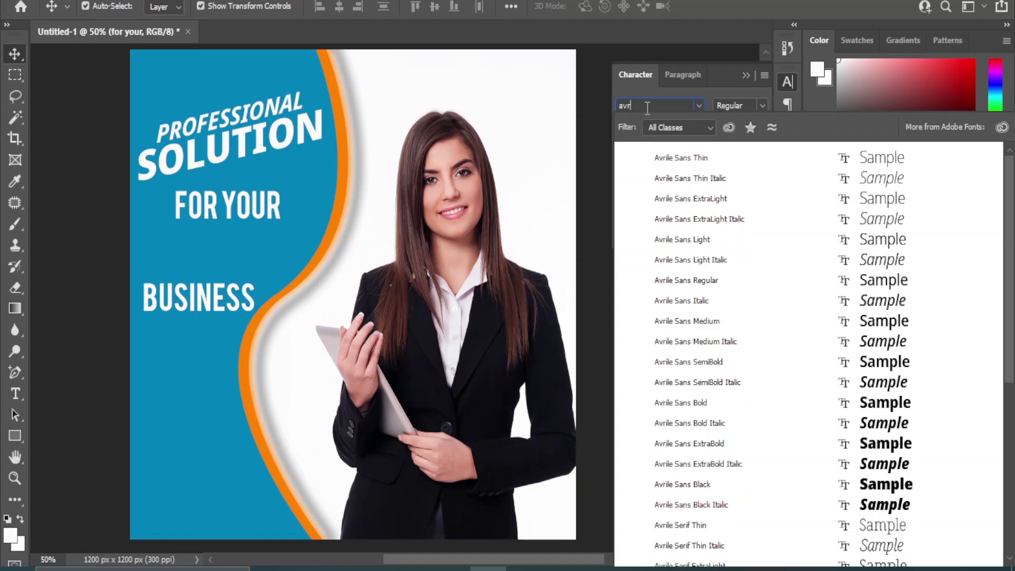
pyautogui.press('Down')
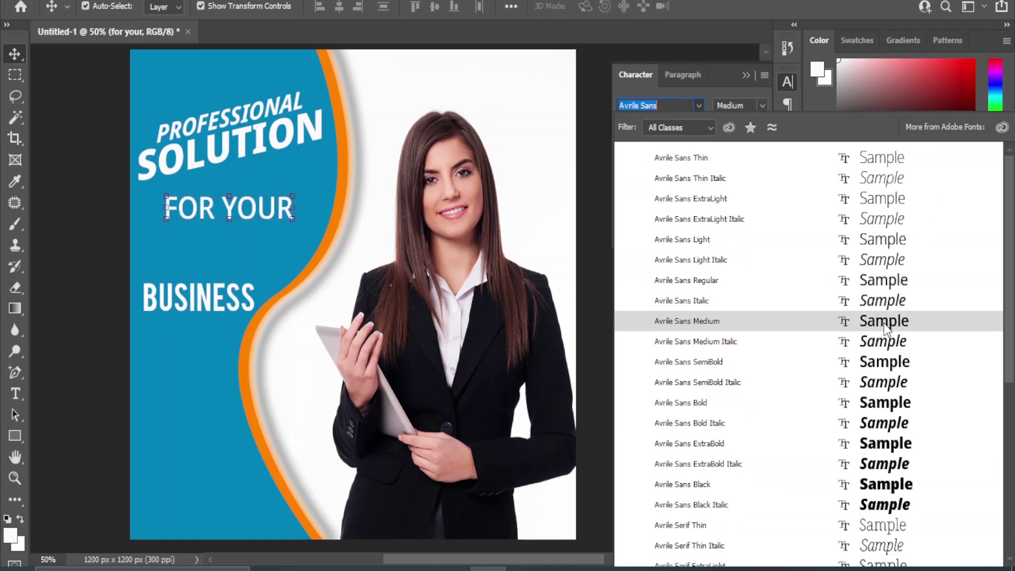
pyautogui.click(882, 342)
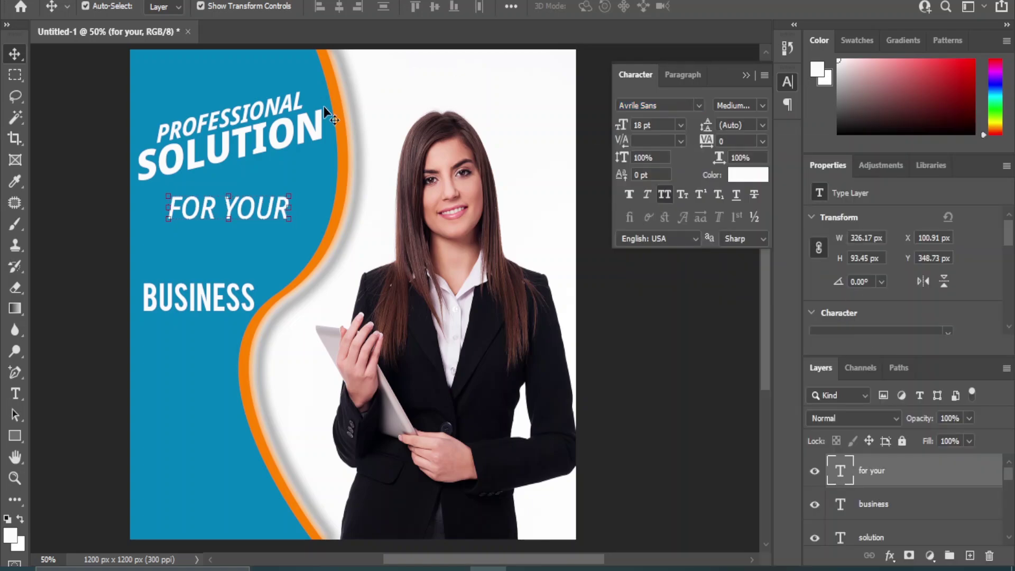
pyautogui.click(681, 125)
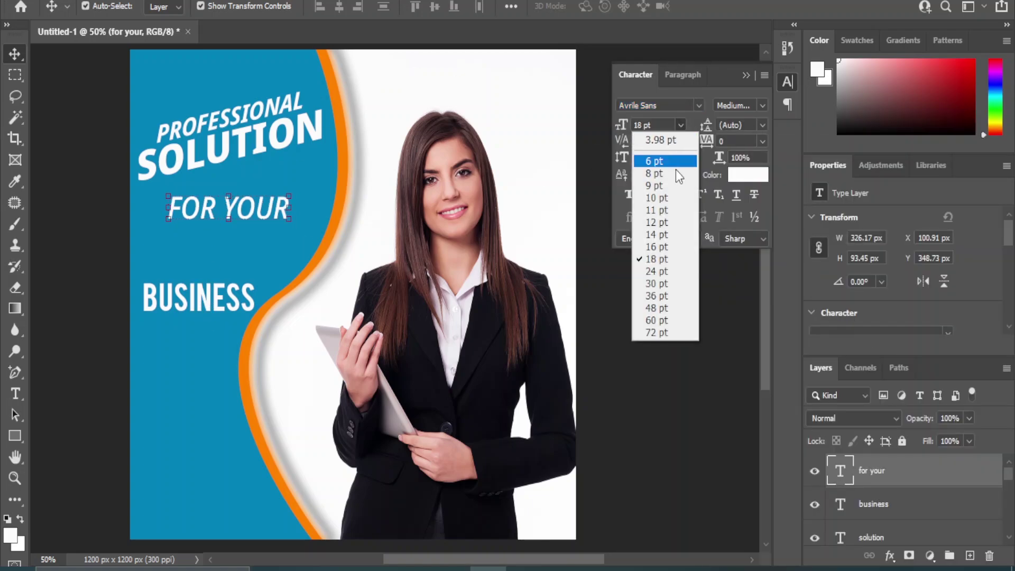
pyautogui.click(655, 234)
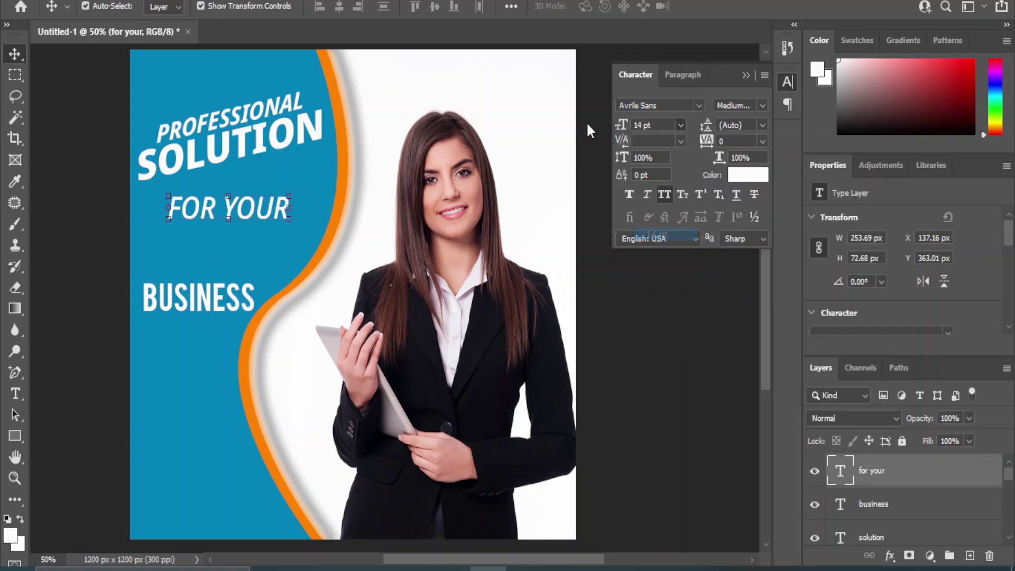
pyautogui.click(74, 196)
# Step: Draw a white rectangle over FOR YOUR and place it beneath the text layer
pyautogui.click(15, 435)
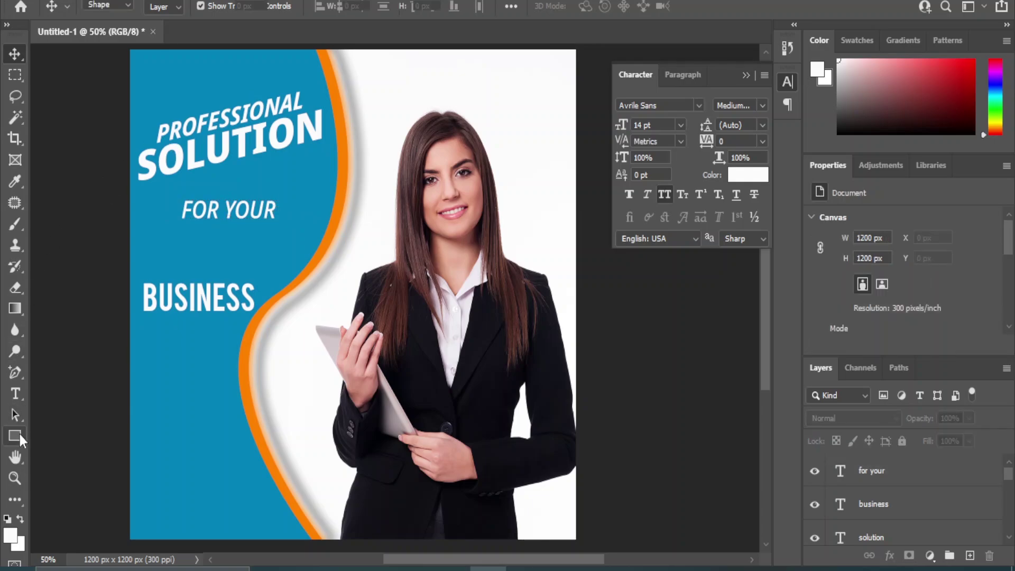
pyautogui.rightClick(15, 435)
pyautogui.click(96, 440)
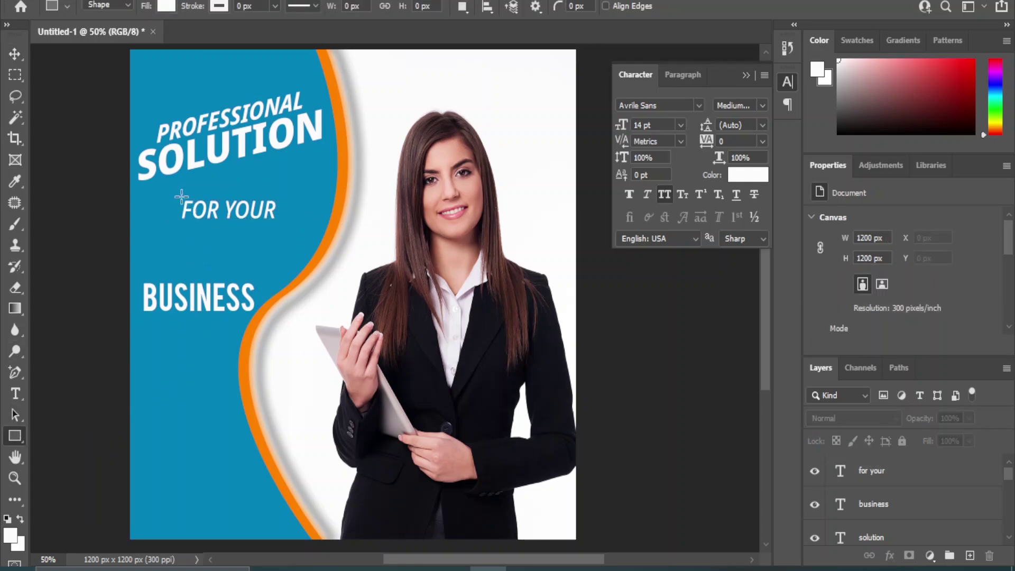
pyautogui.moveTo(181, 196); pyautogui.dragTo(289, 226)
pyautogui.click(15, 53)
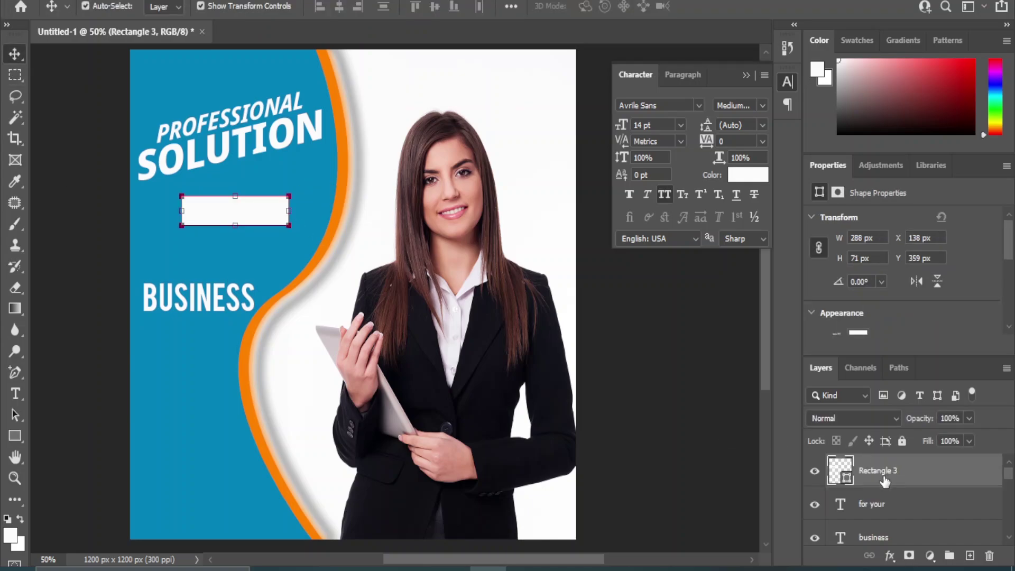
pyautogui.moveTo(882, 476); pyautogui.dragTo(877, 510)
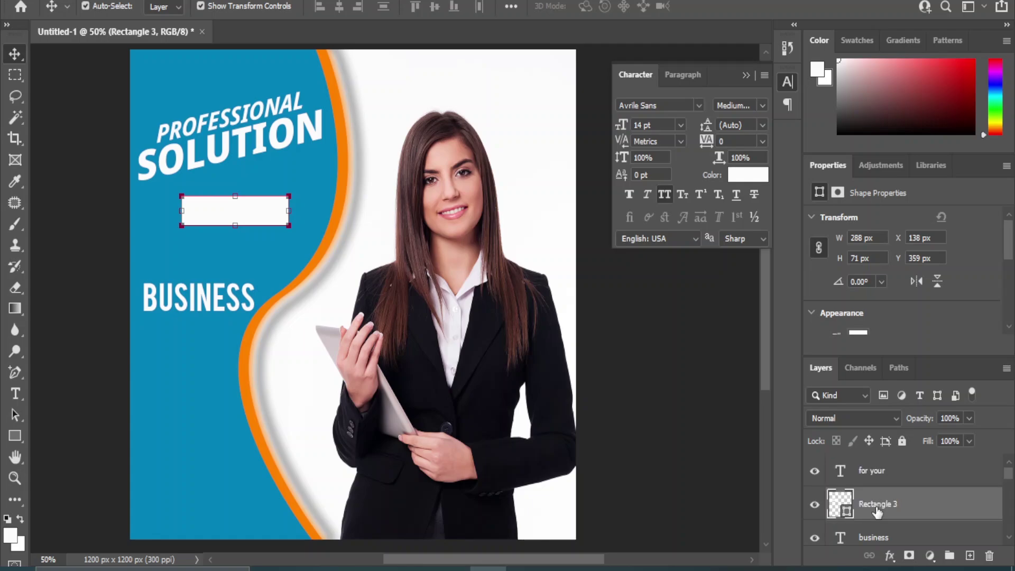
# Step: Colour FOR YOUR with the panel's blue and centre it horizontally on the white box
pyautogui.click(874, 476)
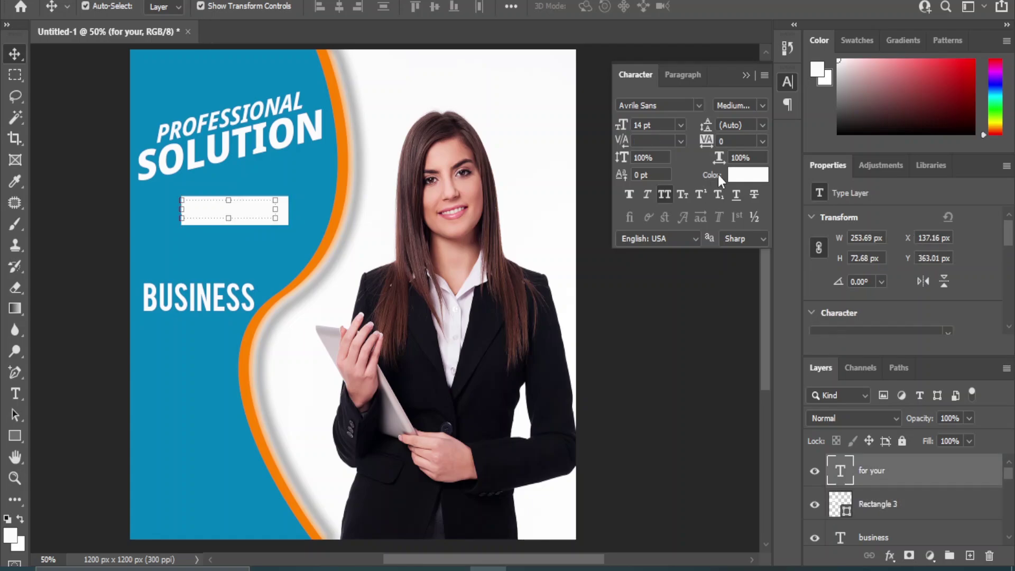
pyautogui.click(729, 175)
pyautogui.click(318, 176)
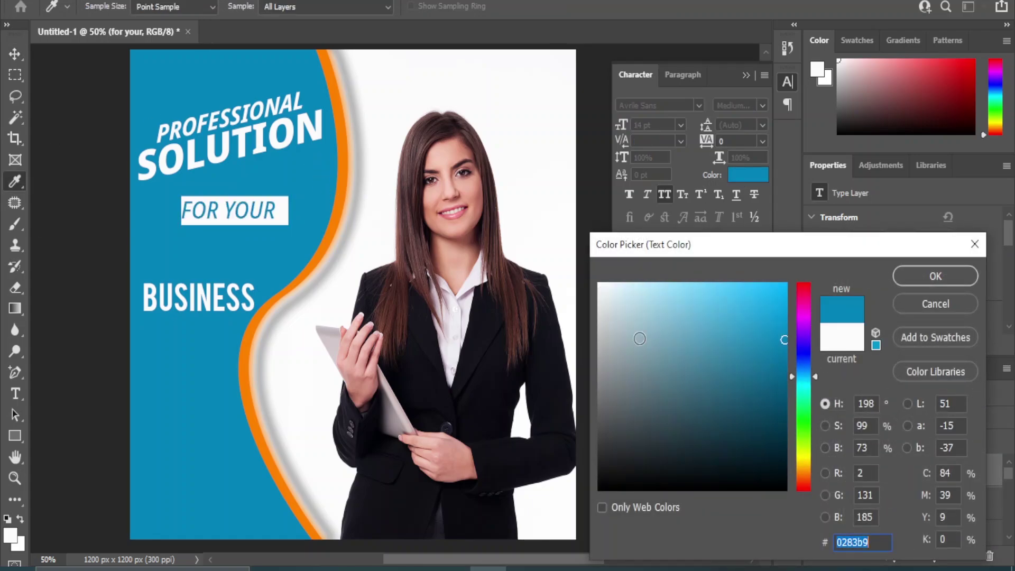
pyautogui.click(925, 280)
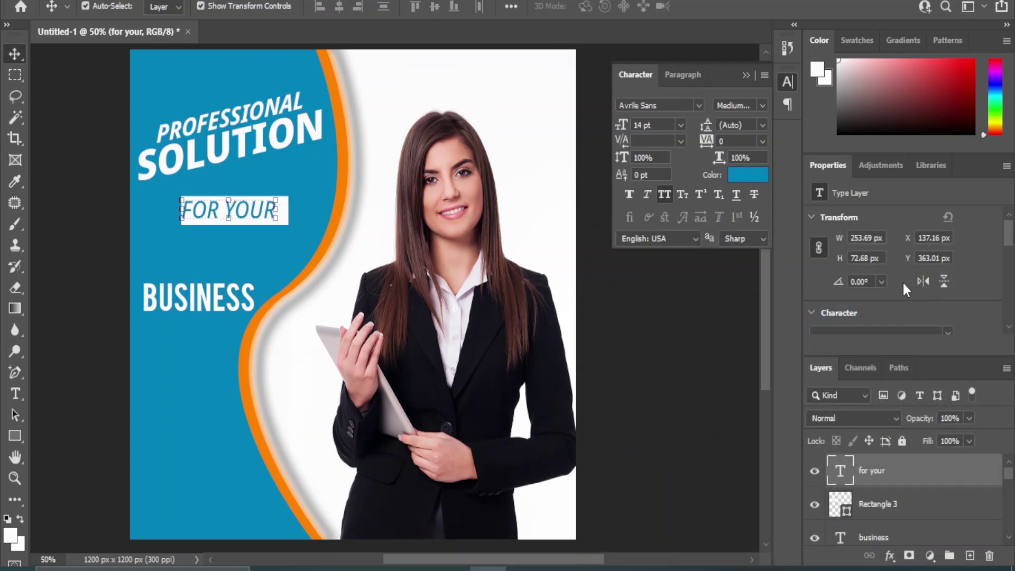
pyautogui.keyDown('ctrl'); pyautogui.click(878, 508); pyautogui.keyUp('ctrl')
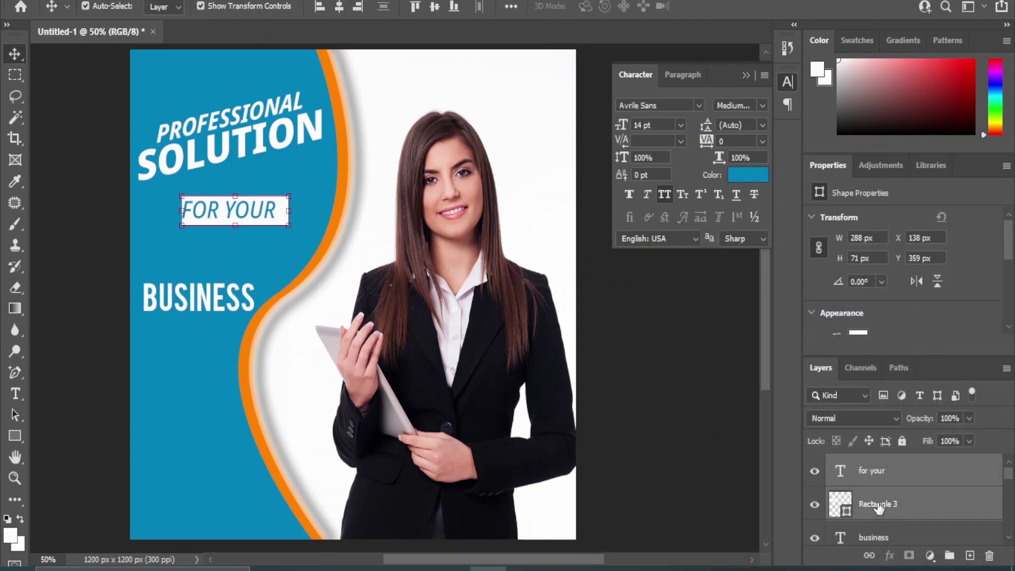
pyautogui.click(339, 6)
# Step: Move the FOR YOUR banner under SOLUTION, skew it rising to the right, and raise BUSINESS beneath it
pyautogui.click(435, 6)
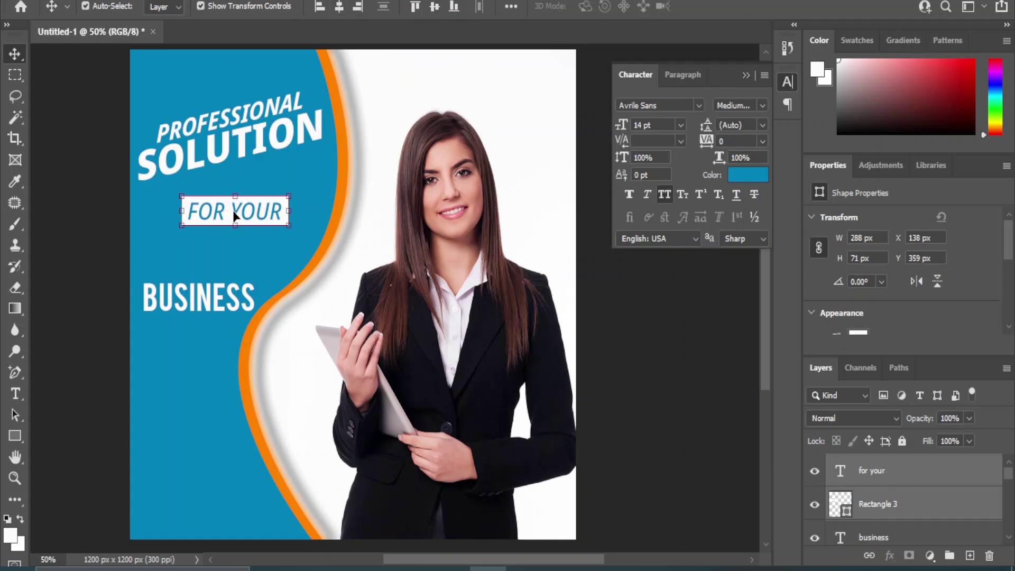
pyautogui.moveTo(242, 219); pyautogui.dragTo(236, 206)
pyautogui.hotkey('ctrl', 't')
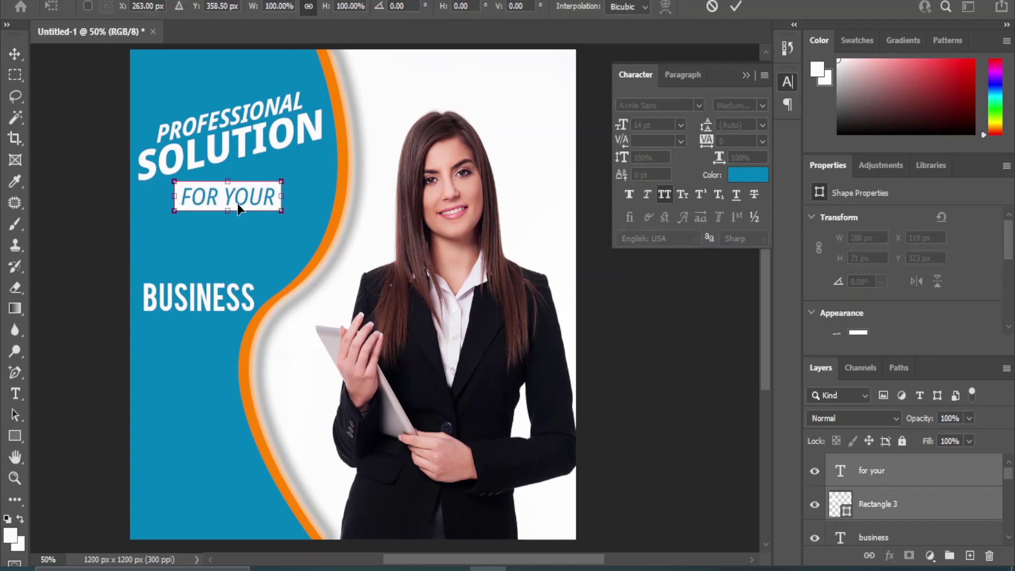
pyautogui.rightClick(269, 206)
pyautogui.click(283, 267)
pyautogui.moveTo(284, 215); pyautogui.dragTo(281, 188)
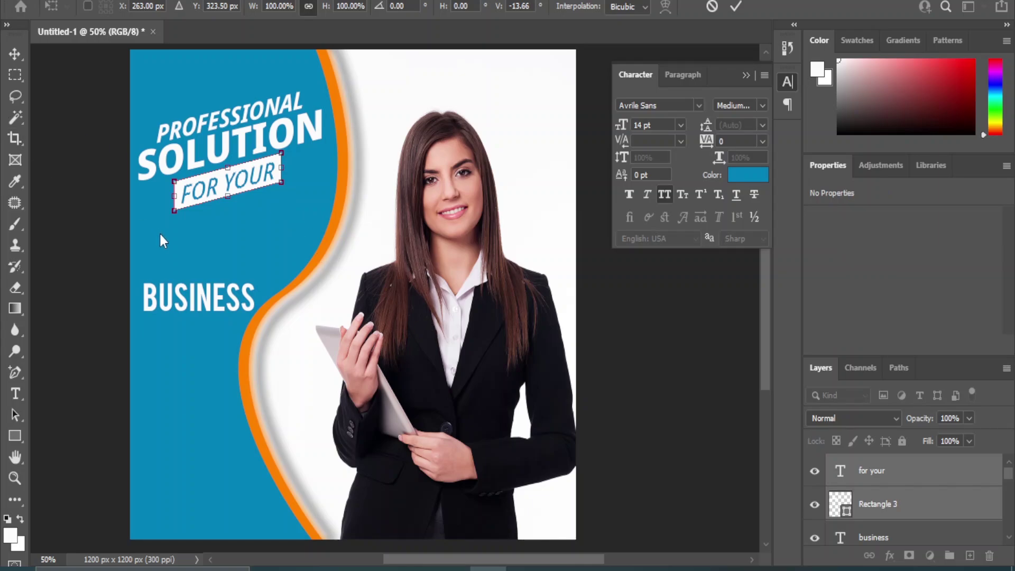
pyautogui.hotkey('shift', 'Down')
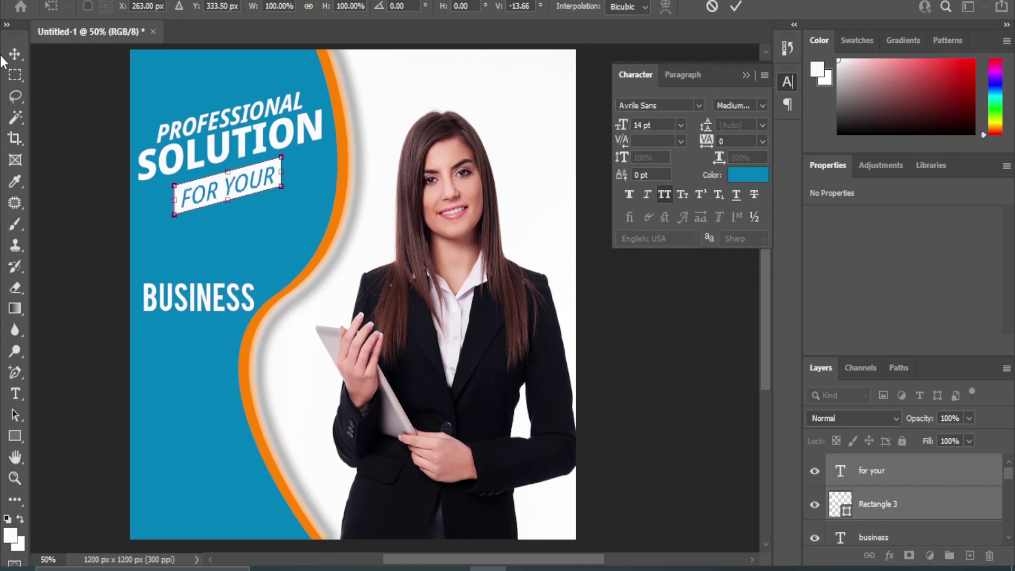
pyautogui.press('Return')
pyautogui.click(640, 340)
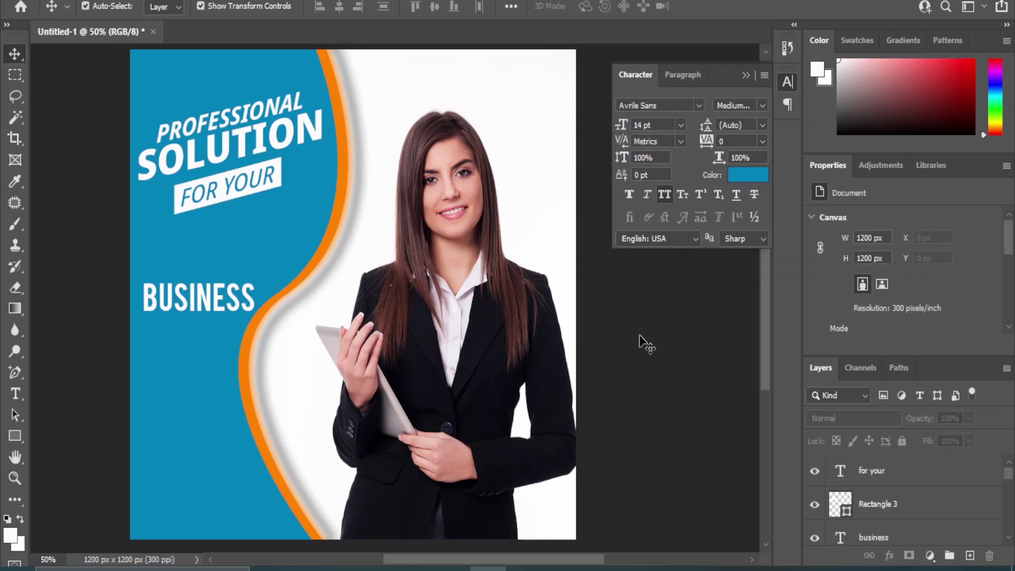
pyautogui.moveTo(199, 312); pyautogui.dragTo(215, 250)
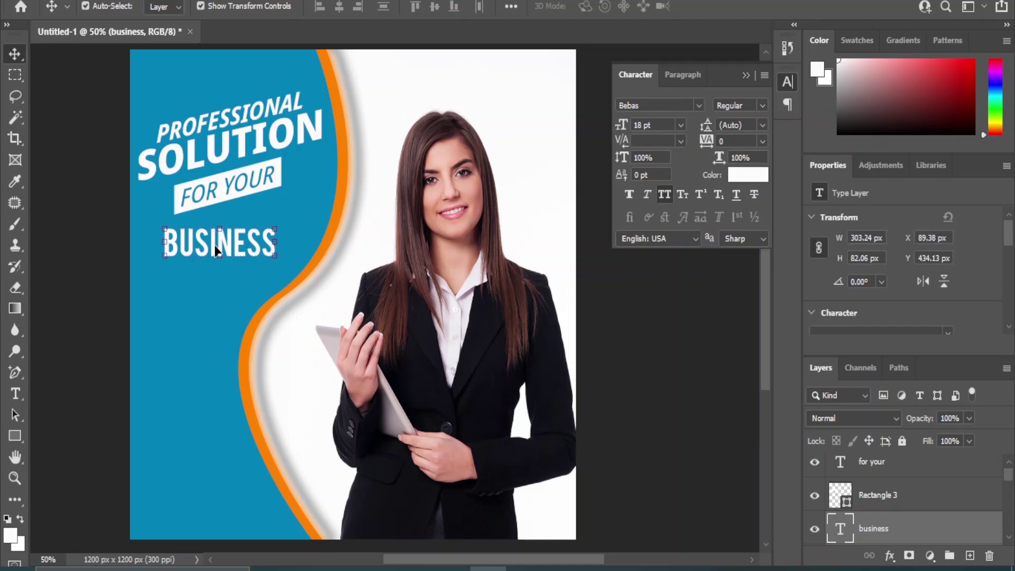
# Step: Set BUSINESS in Avrile Sans Bold Italic at 24 pt
pyautogui.click(655, 108)
pyautogui.write('av')
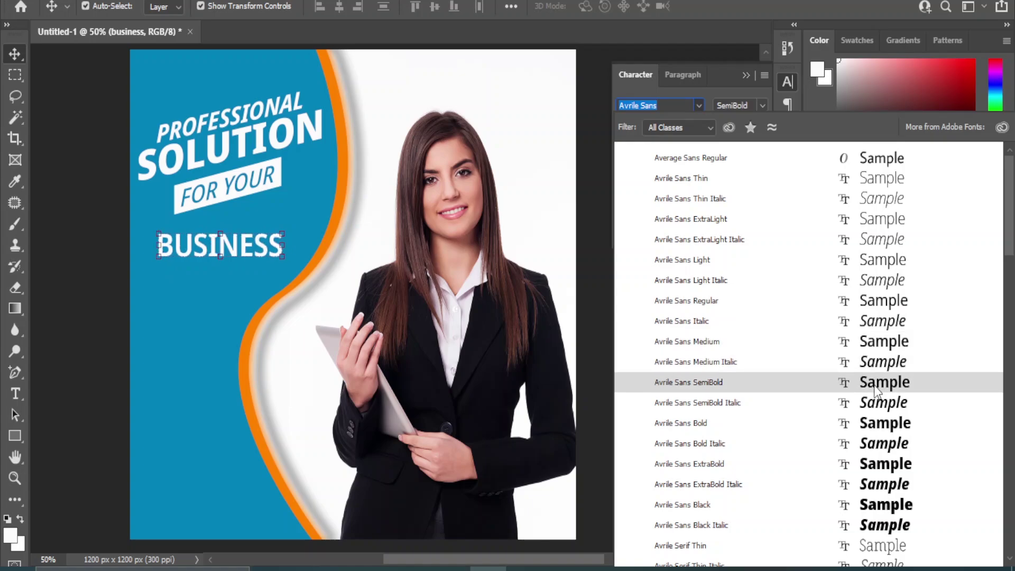
pyautogui.click(877, 443)
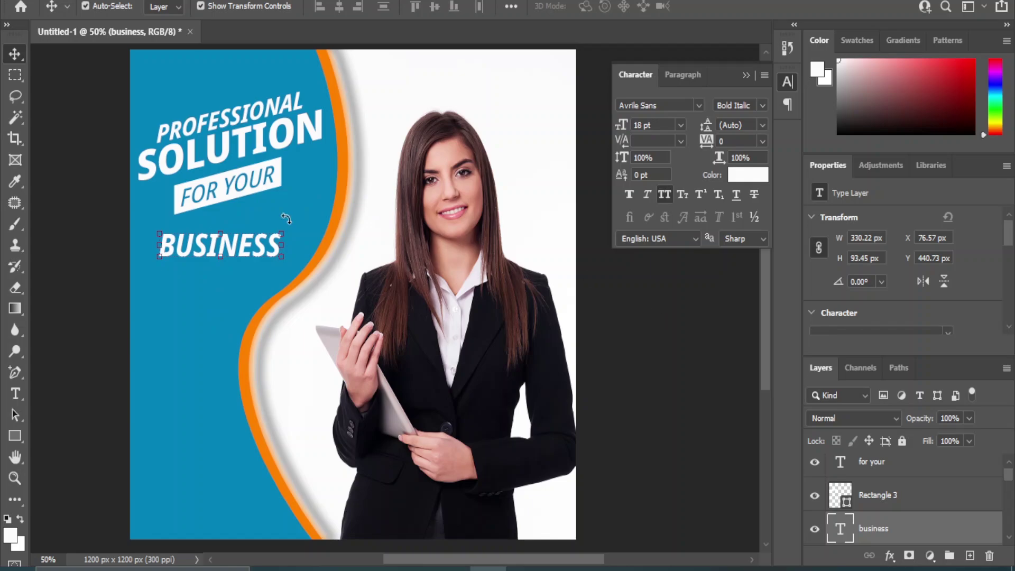
pyautogui.click(681, 125)
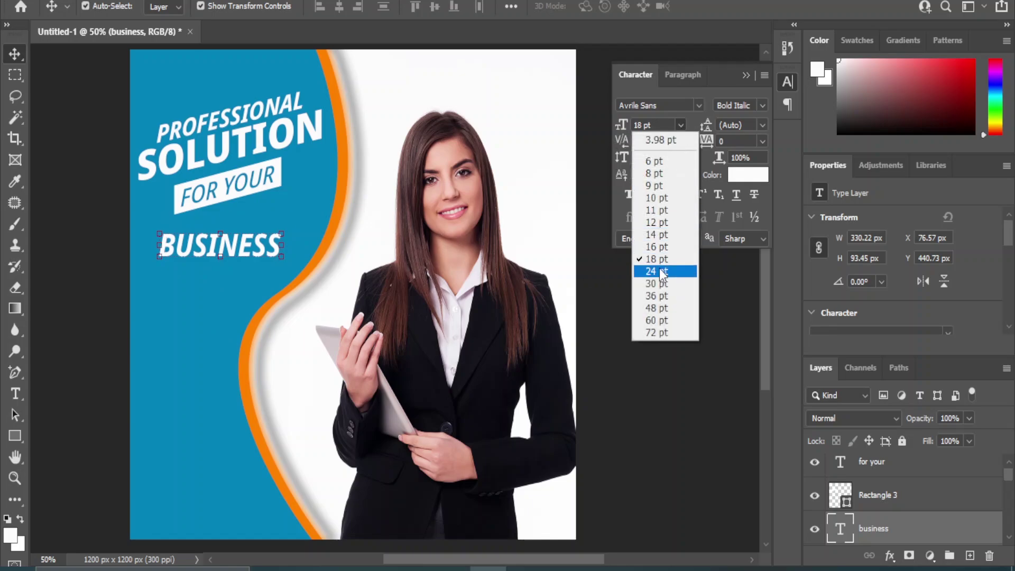
pyautogui.click(661, 274)
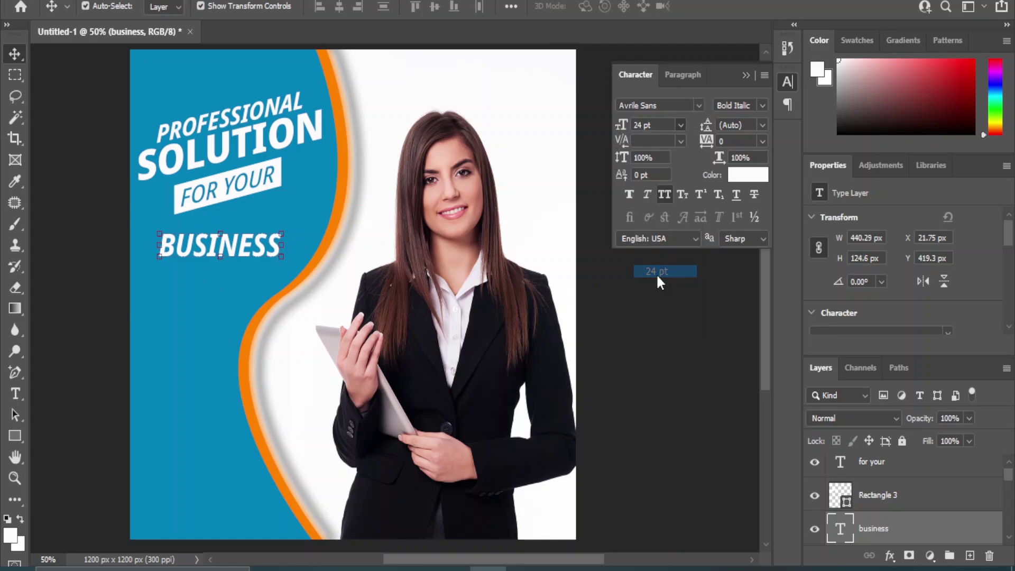
# Step: Skew BUSINESS so its right end rises, matching the other headline lines
pyautogui.hotkey('ctrl', 't')
pyautogui.rightClick(248, 246)
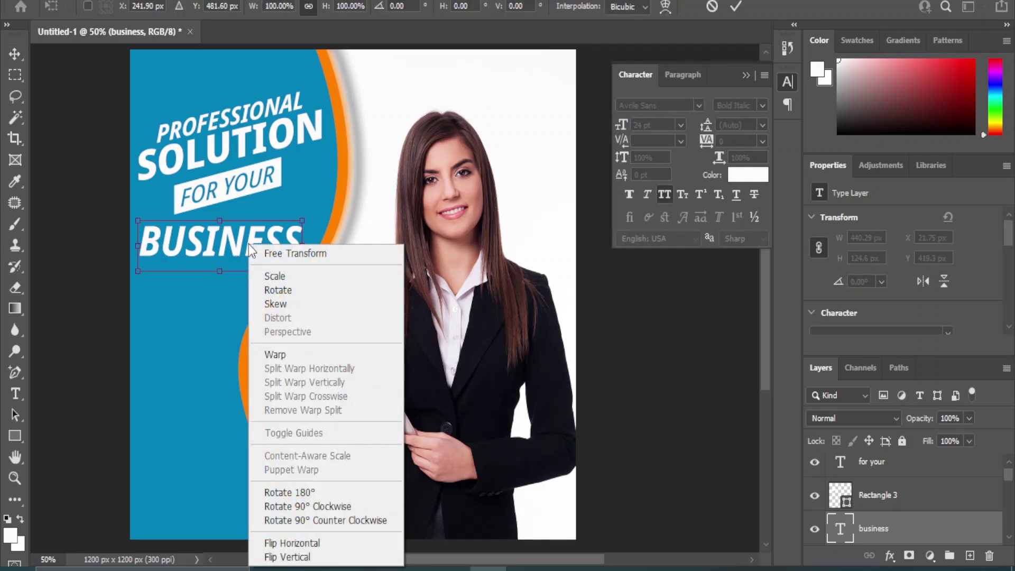
pyautogui.click(280, 303)
pyautogui.moveTo(302, 272); pyautogui.dragTo(302, 228)
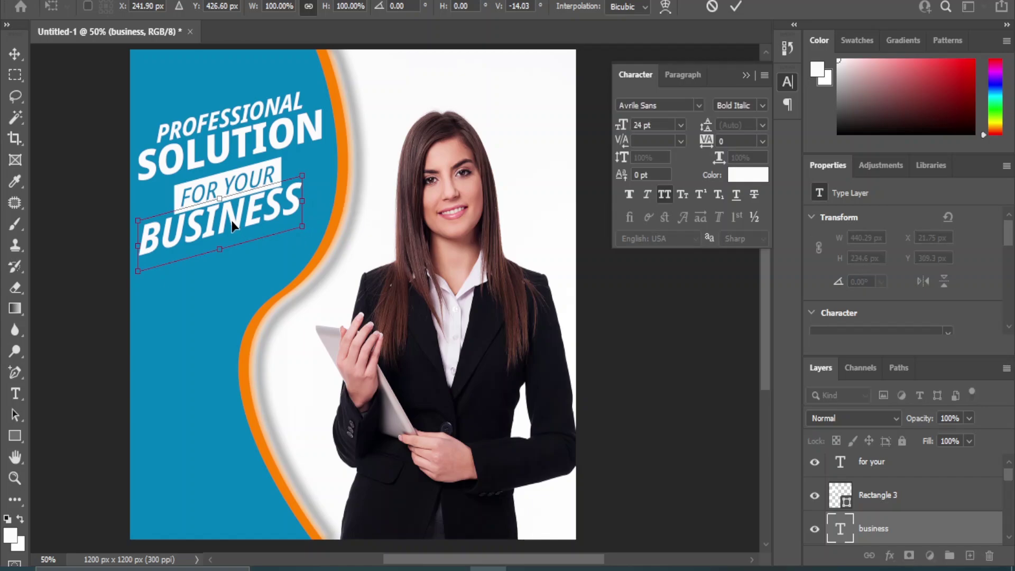
pyautogui.moveTo(230, 222); pyautogui.dragTo(238, 229)
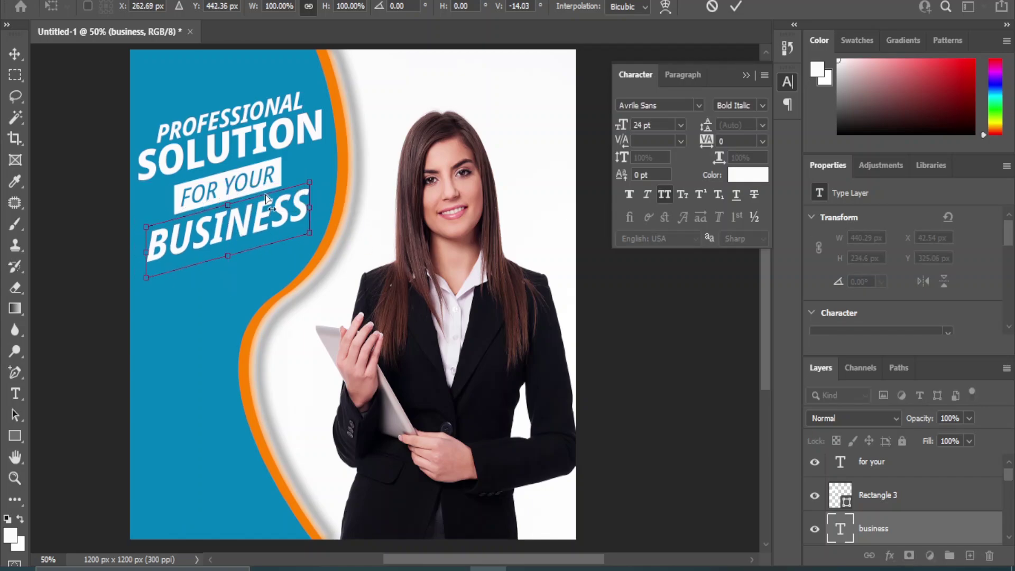
pyautogui.press('Return')
pyautogui.click(690, 431)
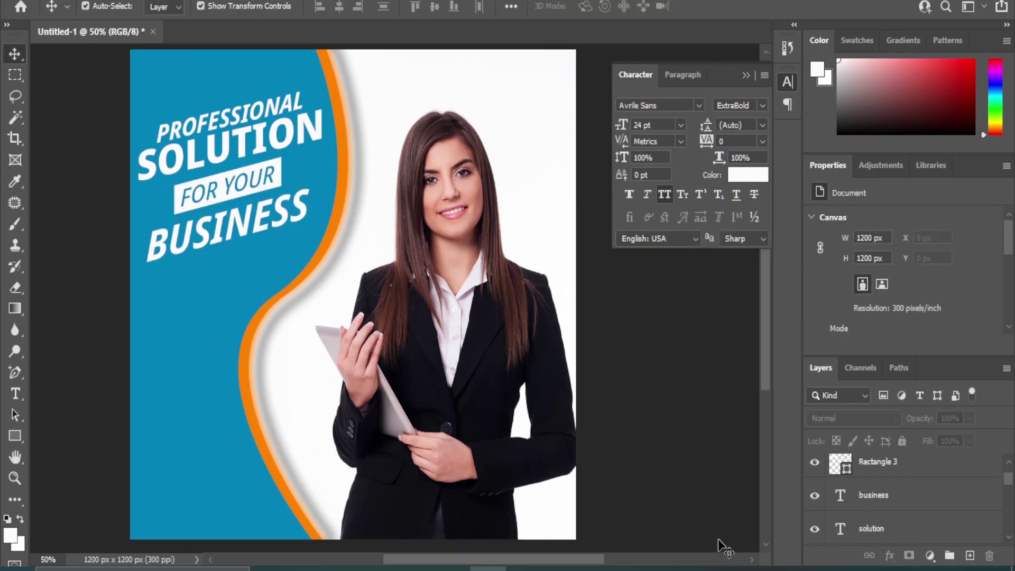
# Step: Select all headline text layers and align their horizontal centres
pyautogui.scroll(-1, 905, 499)
pyautogui.scroll(-1, 906, 499)
pyautogui.click(867, 509)
pyautogui.scroll(1, 899, 497)
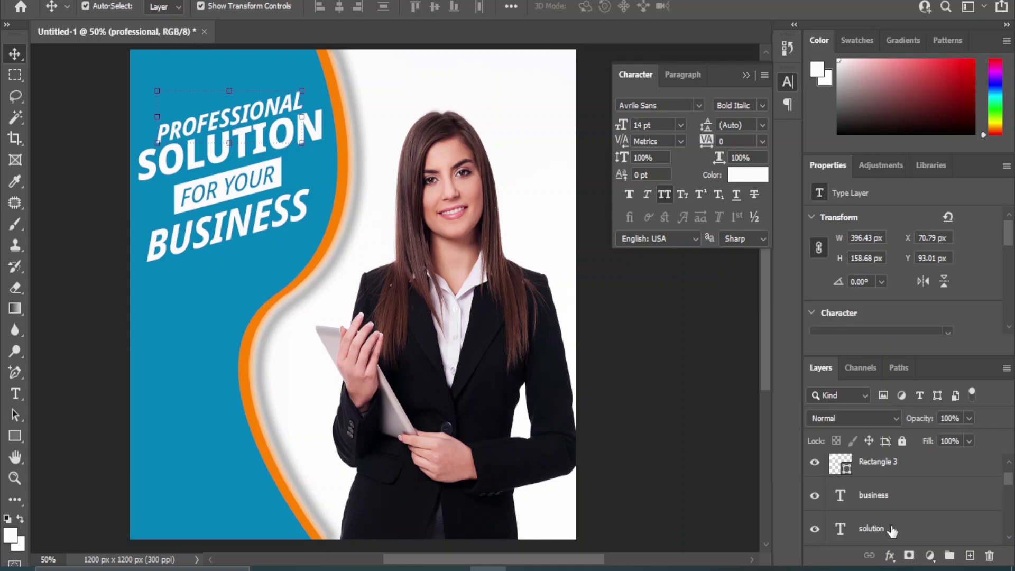
pyautogui.scroll(1, 899, 496)
pyautogui.keyDown('shift'); pyautogui.click(872, 471); pyautogui.keyUp('shift')
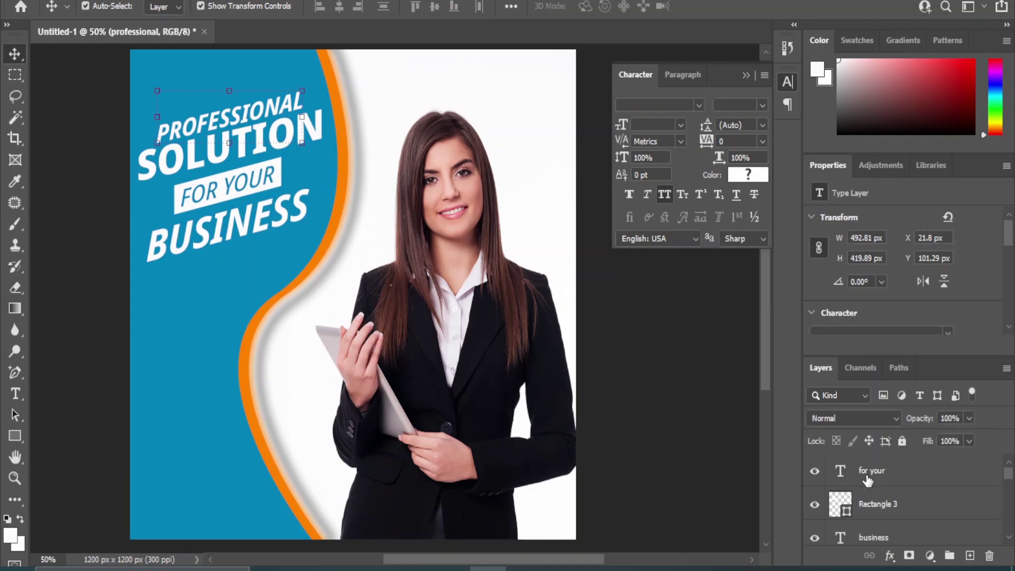
pyautogui.click(339, 7)
pyautogui.click(66, 193)
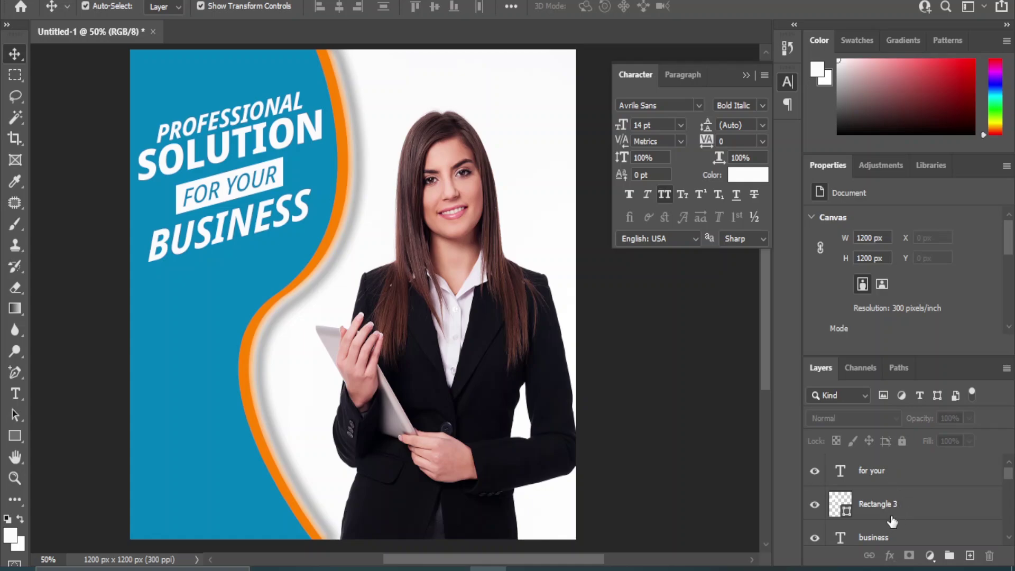
# Step: Nudge PROFESSIONAL up slightly with the arrow key
pyautogui.scroll(-1, 892, 522)
pyautogui.scroll(-1, 877, 533)
pyautogui.click(877, 537)
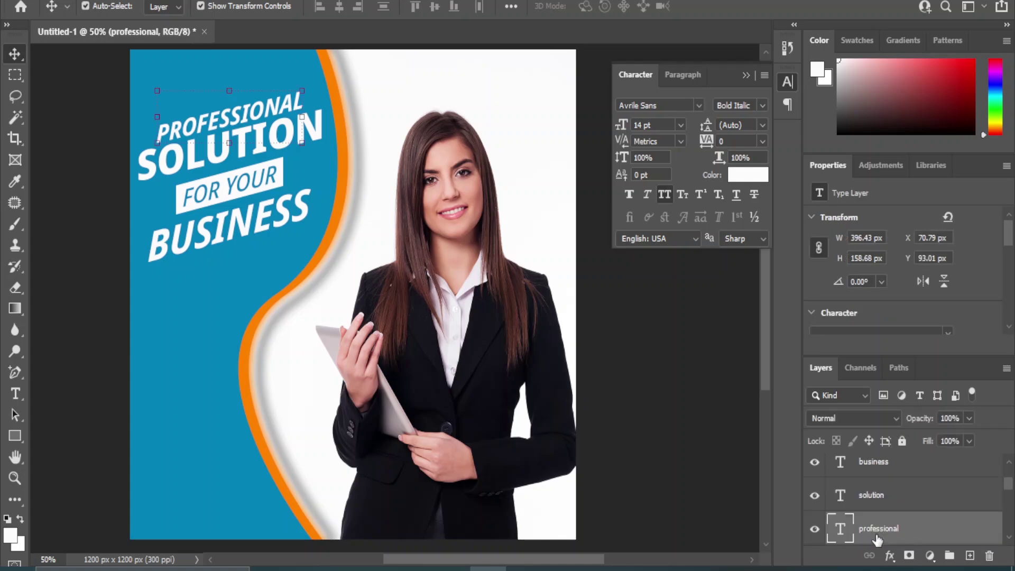
pyautogui.press('Up')
pyautogui.press('Up')
pyautogui.press('Up')
pyautogui.press('Up')
pyautogui.press('Up')
pyautogui.press('Up')
pyautogui.press('Up')
pyautogui.press('Up')
pyautogui.press('Up')
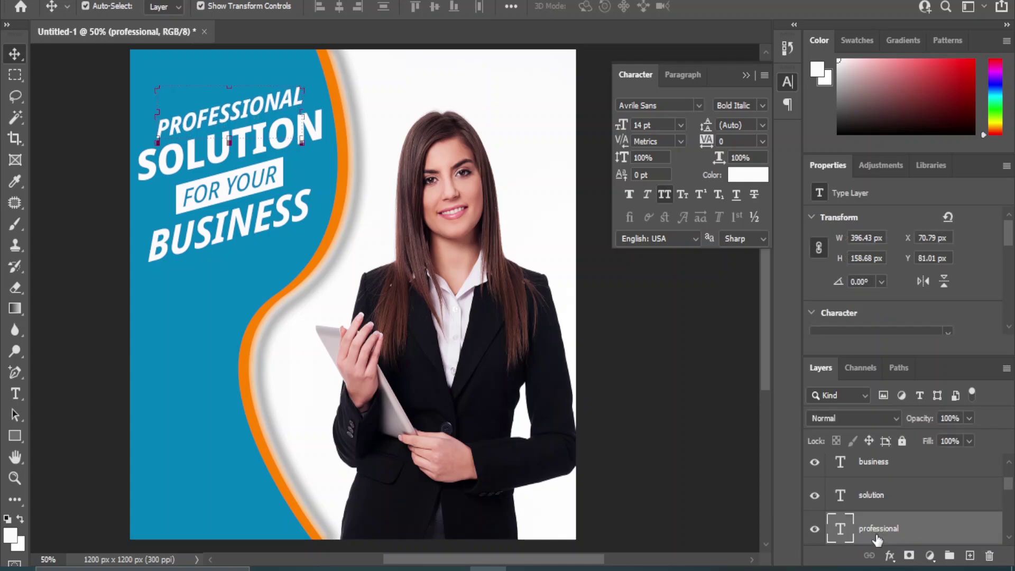
pyautogui.click(683, 405)
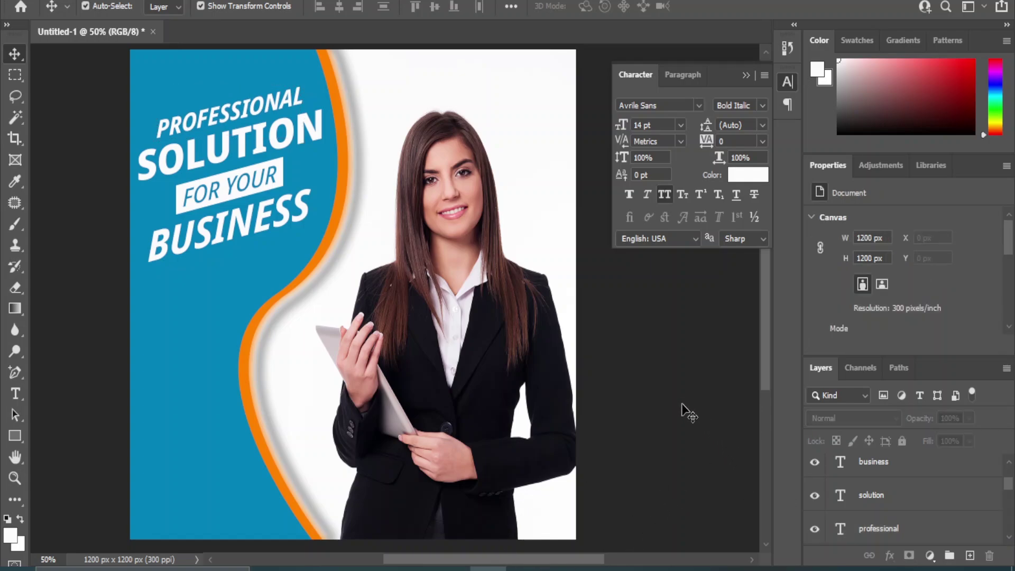
# Step: Type JOIN NOW as a new horizontal text line at the panel's lower left
pyautogui.click(15, 393)
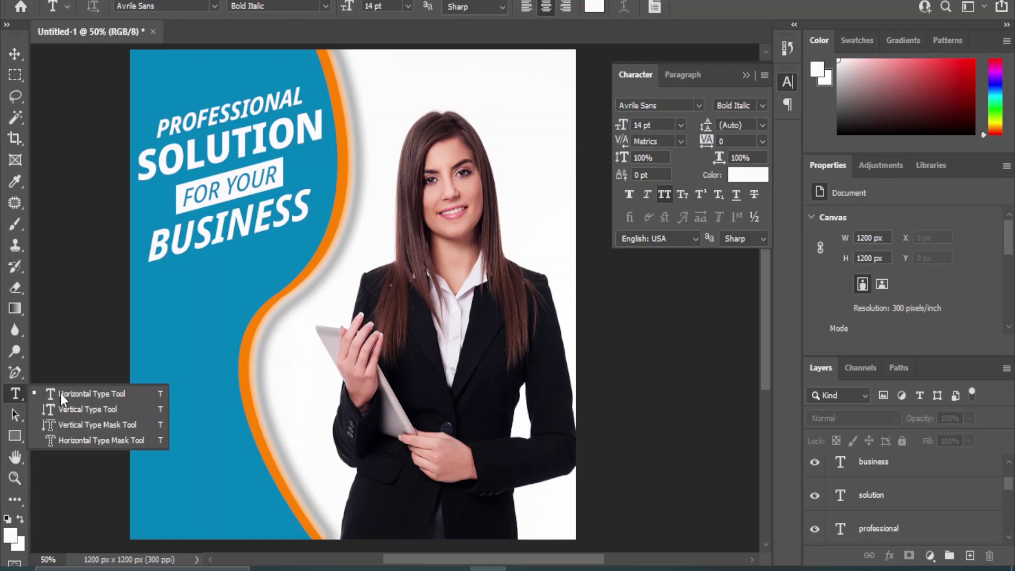
pyautogui.click(60, 394)
pyautogui.click(169, 438)
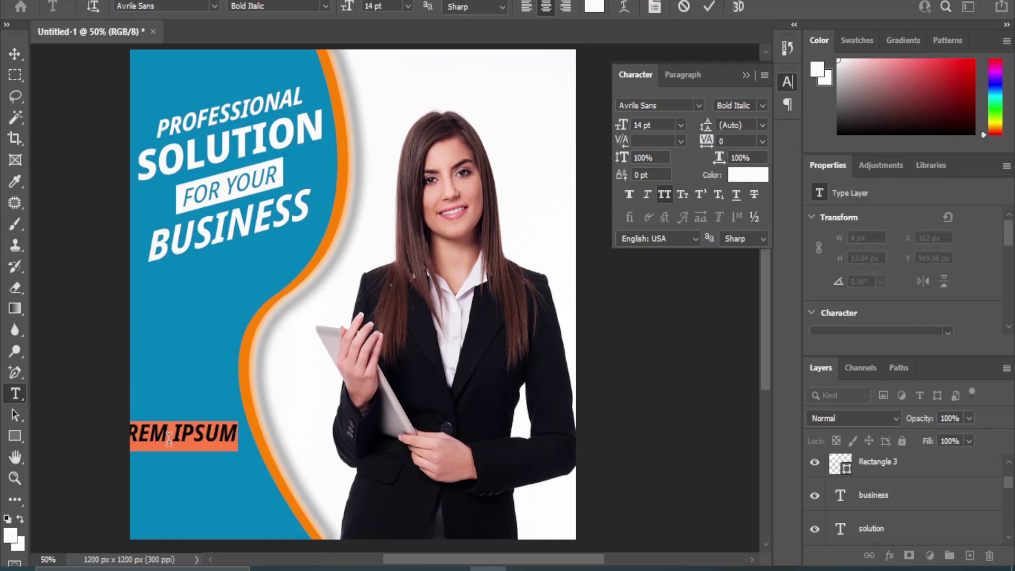
pyautogui.write('JOI')
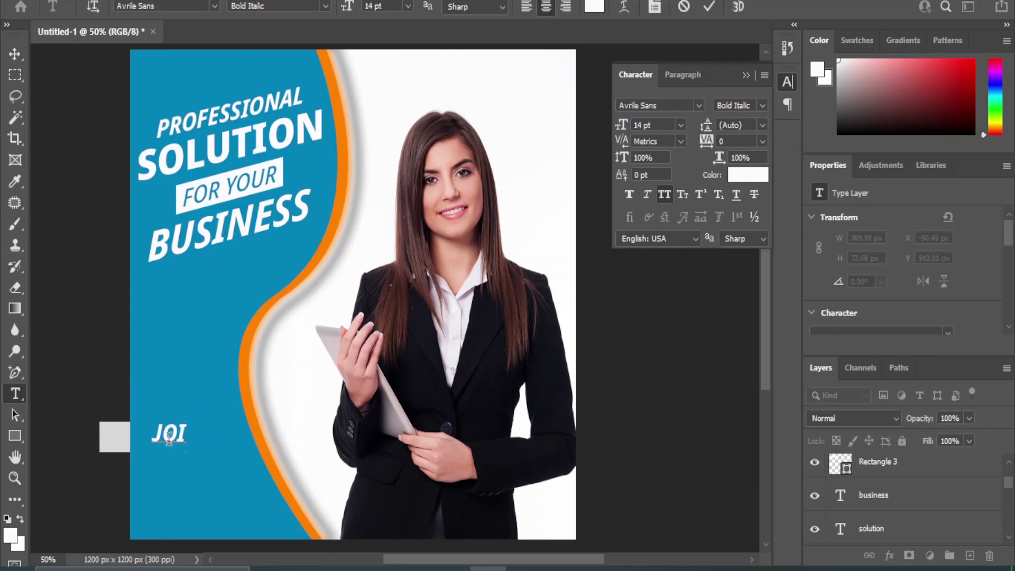
pyautogui.write('N NOW')
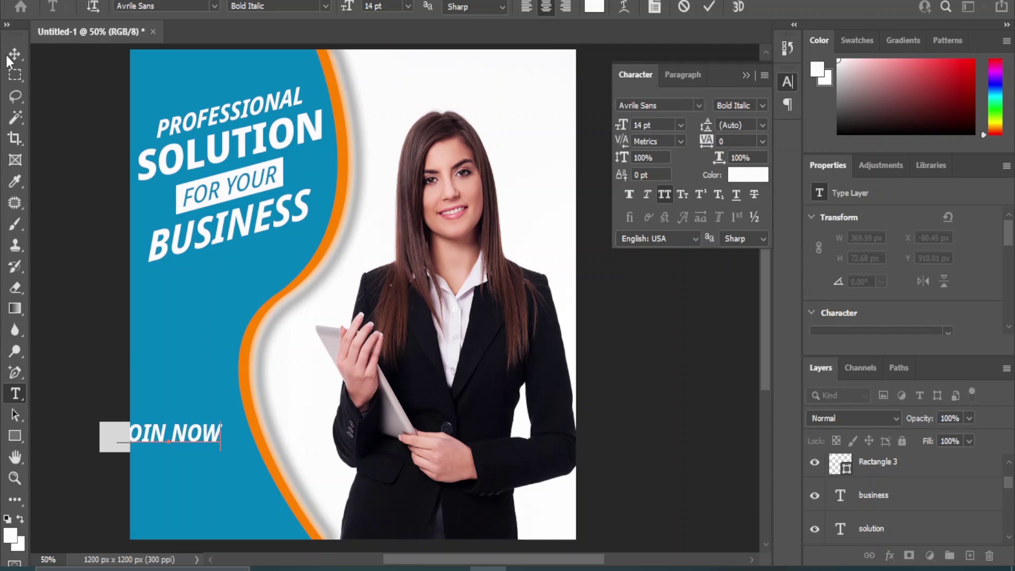
pyautogui.click(15, 53)
# Step: Shrink JOIN NOW to 8 pt and position it lower right on the panel
pyautogui.click(682, 126)
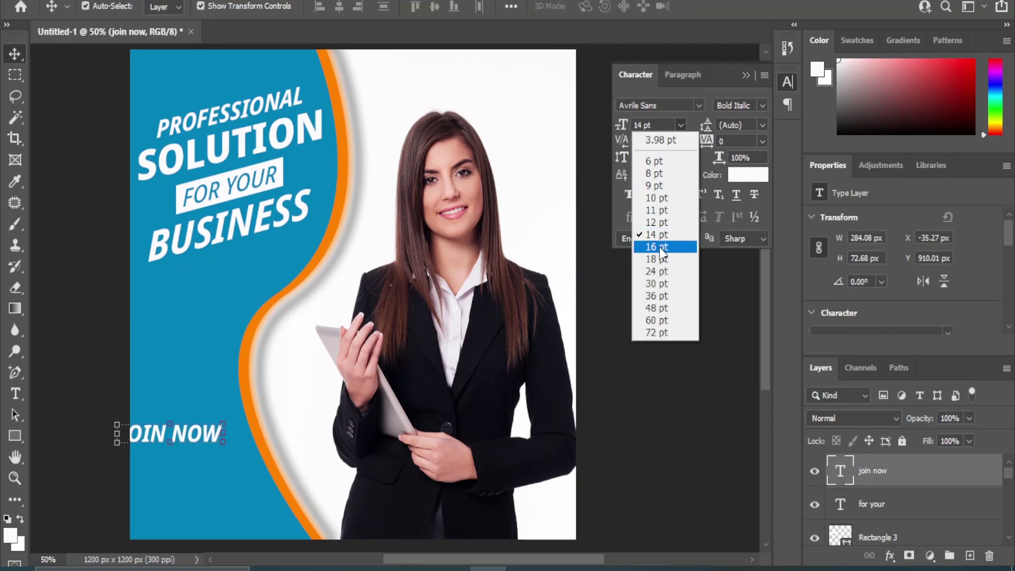
pyautogui.click(668, 198)
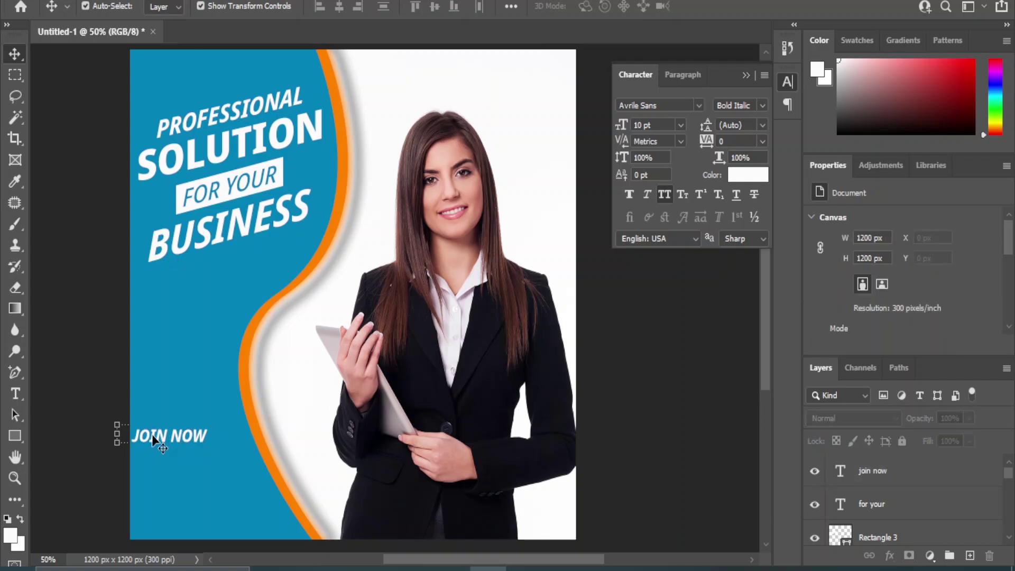
pyautogui.moveTo(151, 441); pyautogui.dragTo(169, 460)
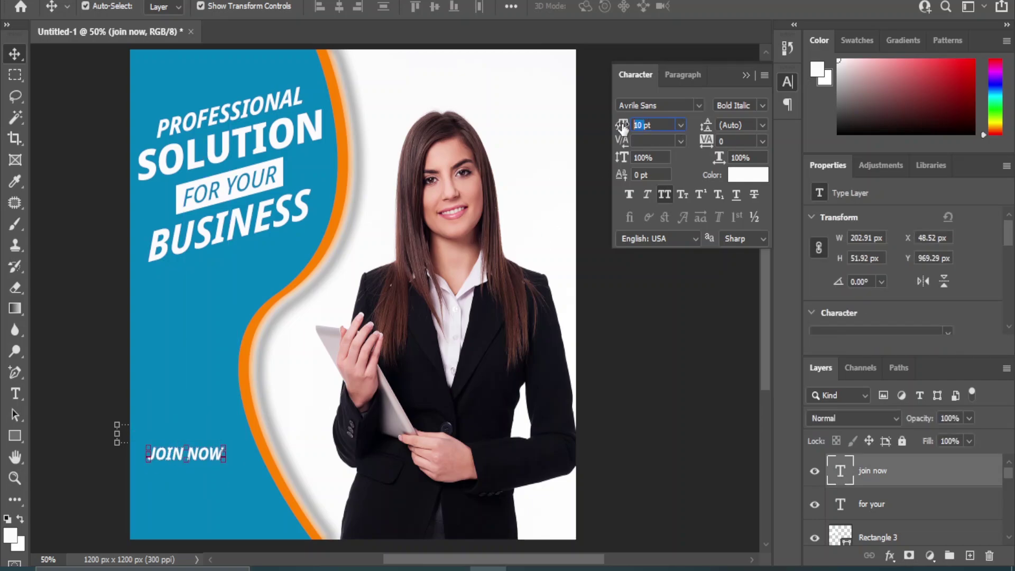
pyautogui.write('8')
pyautogui.press('Return')
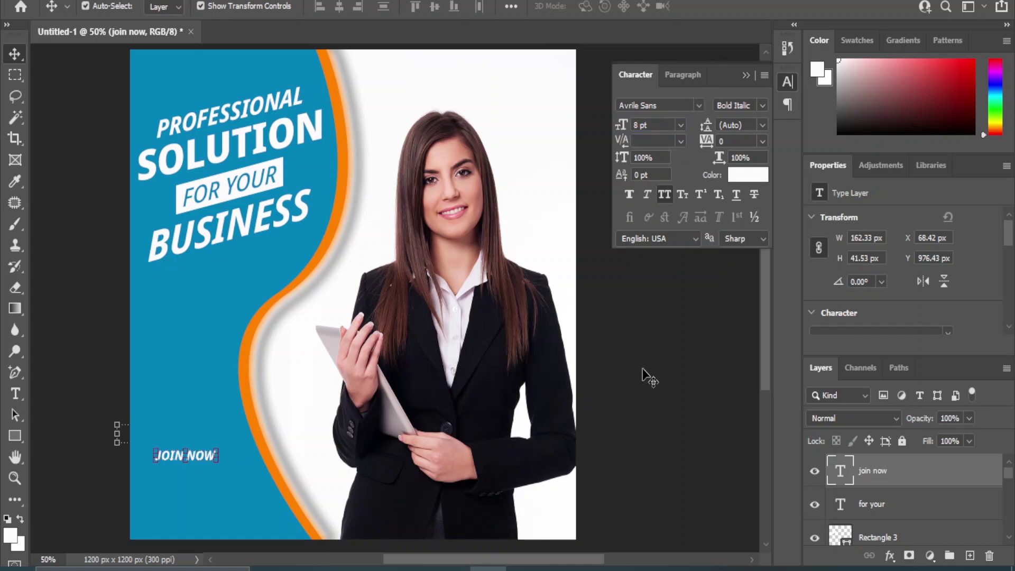
pyautogui.click(132, 426)
pyautogui.scroll(1, 321, 376)
# Step: Nudge JOIN NOW slightly down-left and draw a white rectangle over it
pyautogui.moveTo(321, 376); pyautogui.dragTo(354, 288)
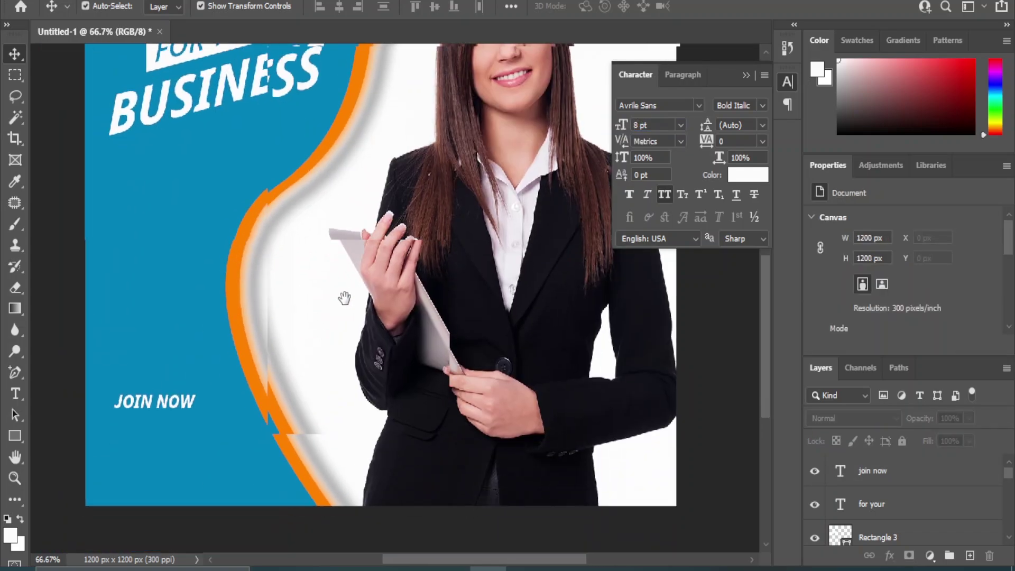
pyautogui.moveTo(177, 382); pyautogui.dragTo(174, 393)
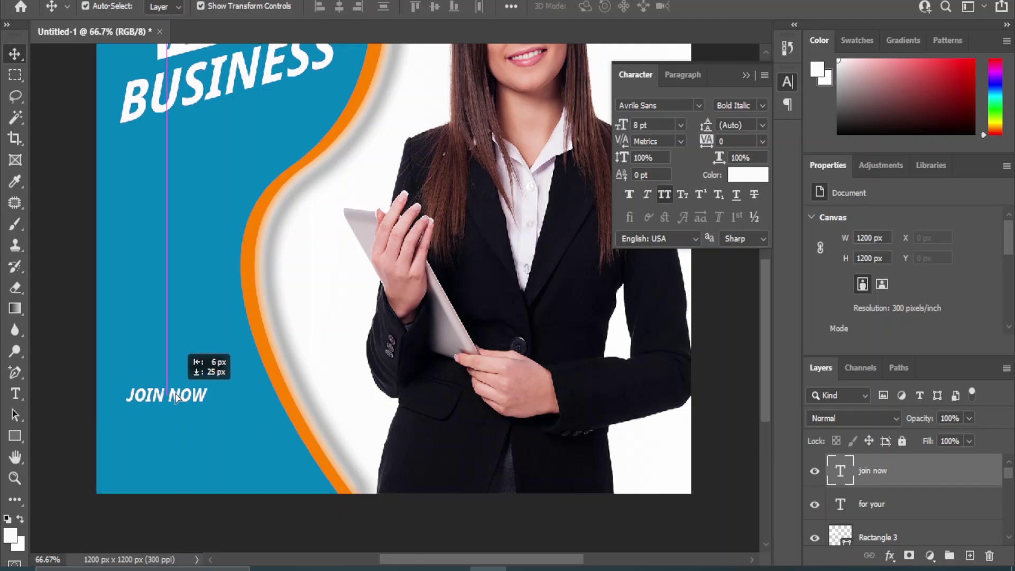
pyautogui.click(14, 436)
pyautogui.rightClick(17, 435)
pyautogui.click(71, 435)
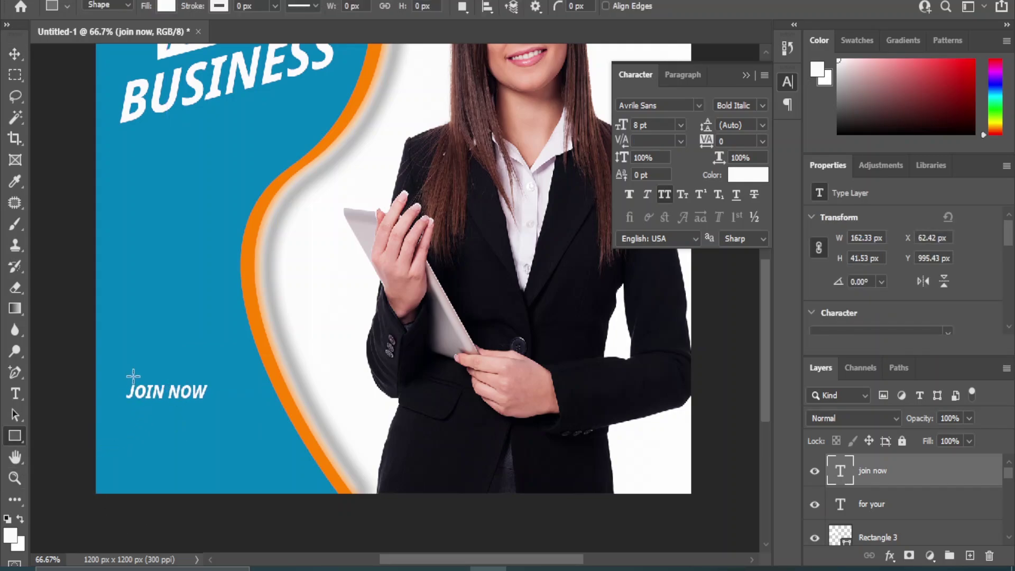
pyautogui.moveTo(122, 376)
pyautogui.mouseDown()
pyautogui.moveTo(175, 407)
pyautogui.moveTo(226, 405)
pyautogui.mouseUp()
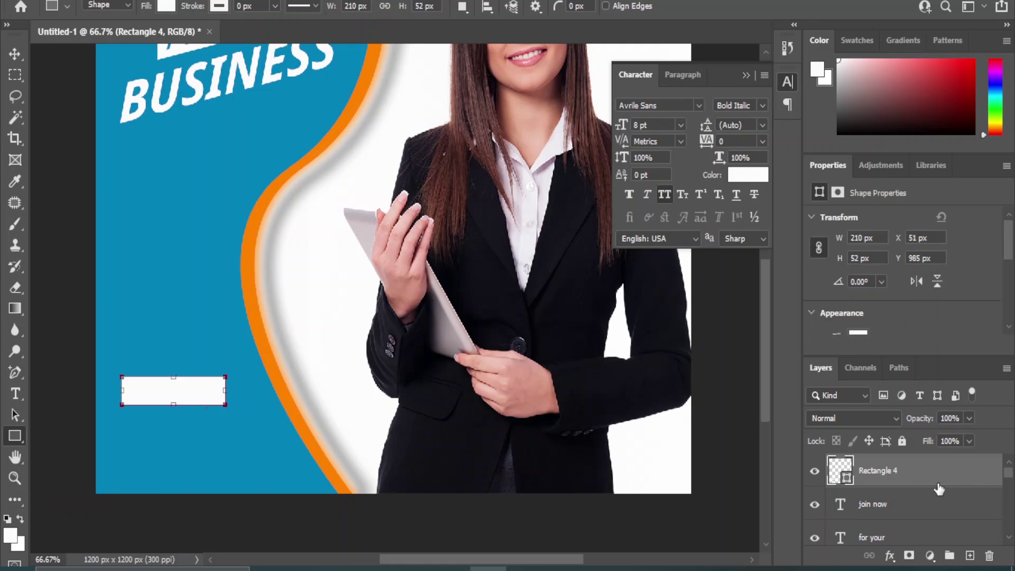
# Step: Give the rectangle 21 px rounded corners and move the JOIN NOW text layer above it
pyautogui.scroll(-5, 899, 306)
pyautogui.moveTo(839, 255); pyautogui.dragTo(915, 271)
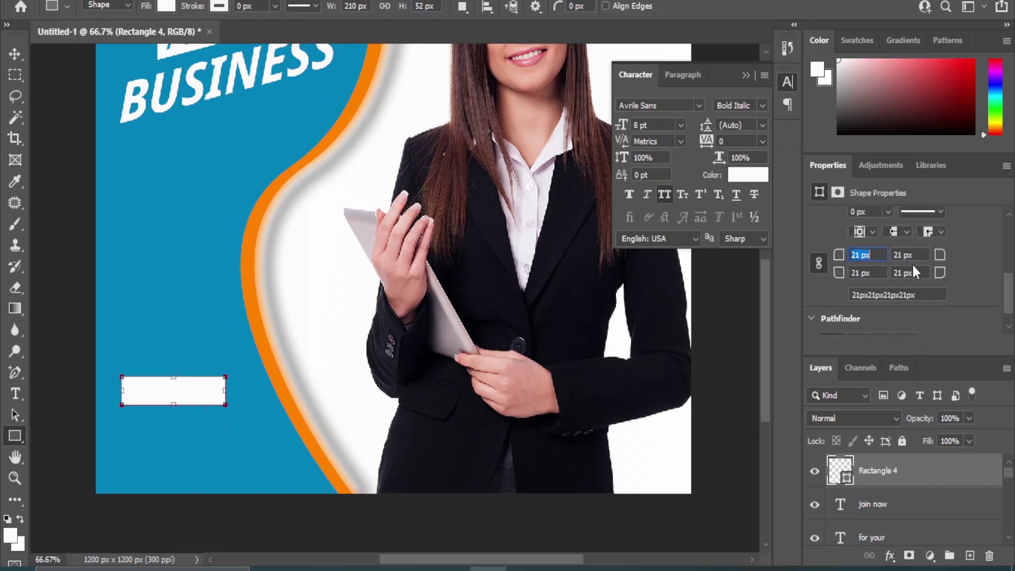
pyautogui.press('Return')
pyautogui.moveTo(898, 505); pyautogui.dragTo(891, 473)
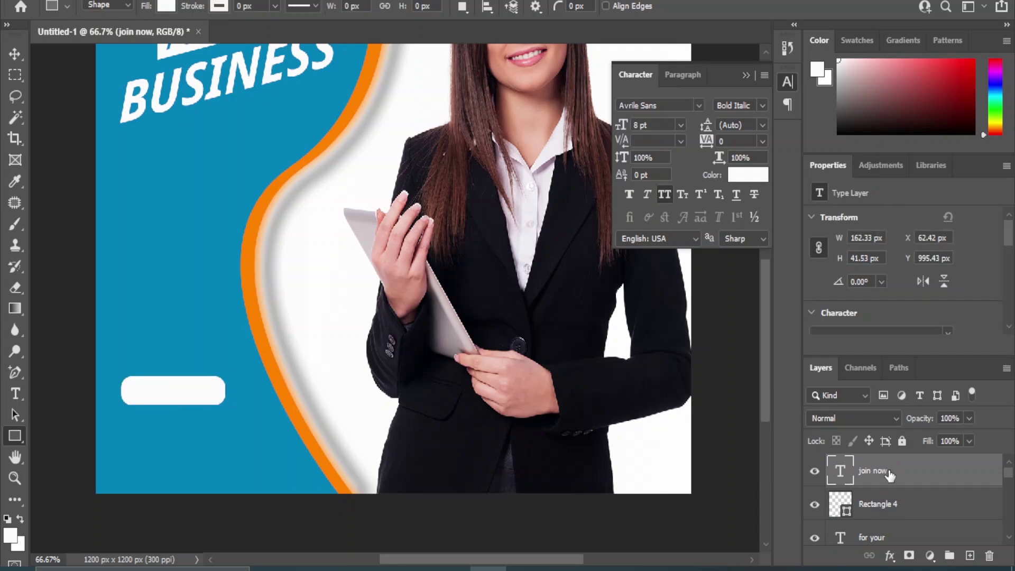
# Step: Recolour the JOIN NOW text with the blue sampled from the wave panel
pyautogui.doubleClick(840, 479)
pyautogui.click(748, 175)
pyautogui.click(216, 213)
pyautogui.click(935, 276)
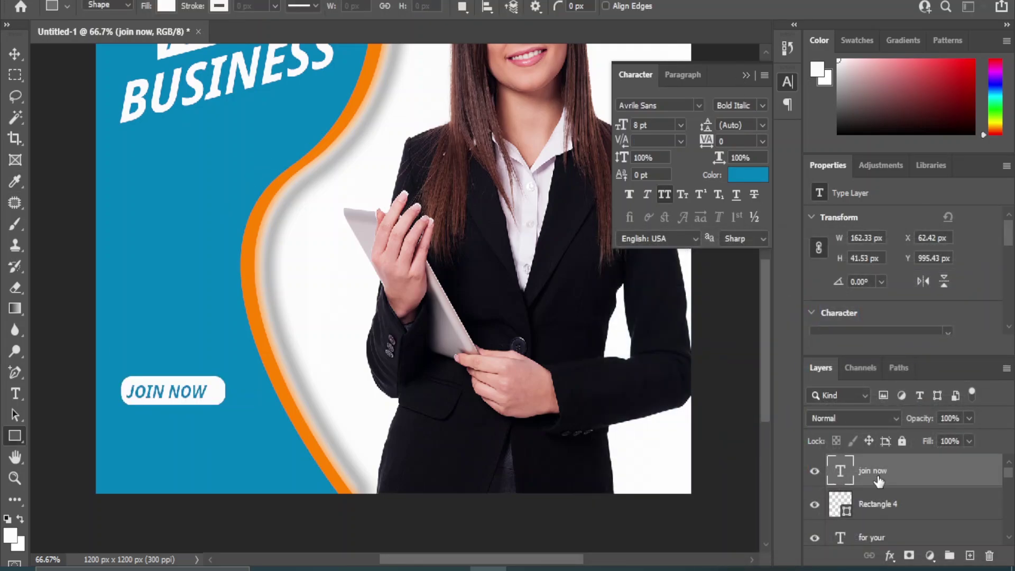
# Step: Centre the JOIN NOW text horizontally on the white button rectangle
pyautogui.click(877, 504)
pyautogui.click(13, 53)
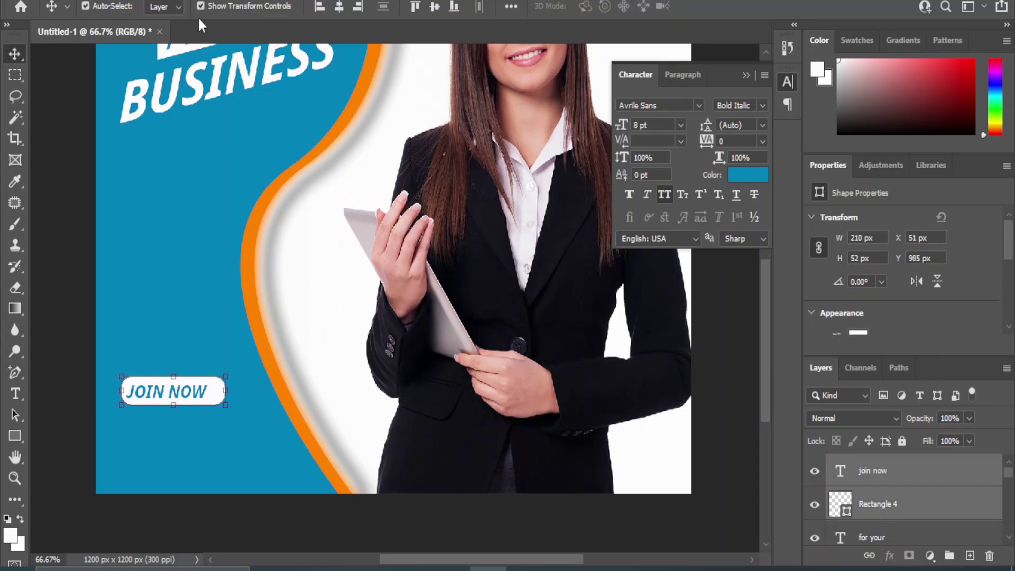
pyautogui.click(339, 8)
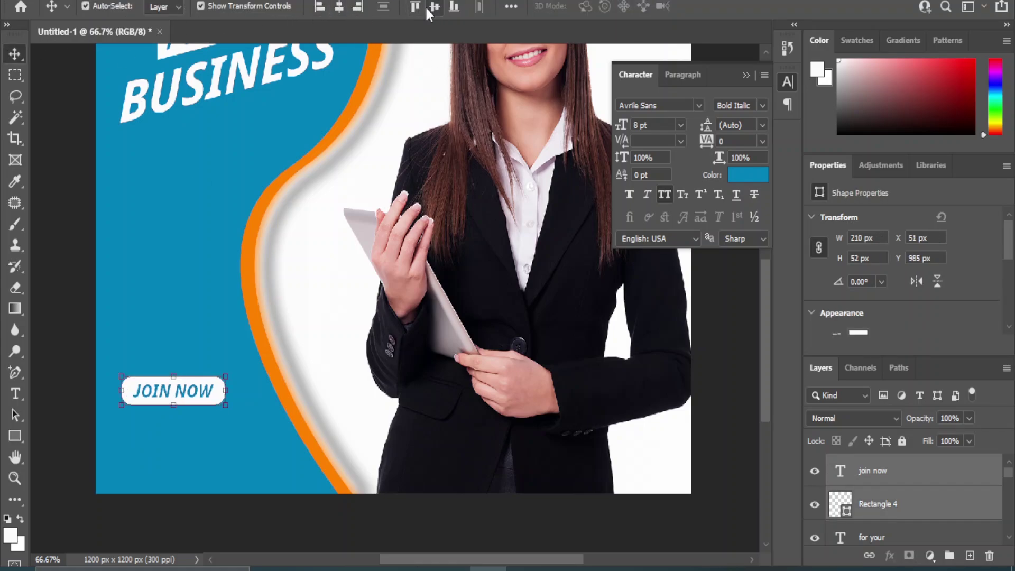
pyautogui.click(139, 396)
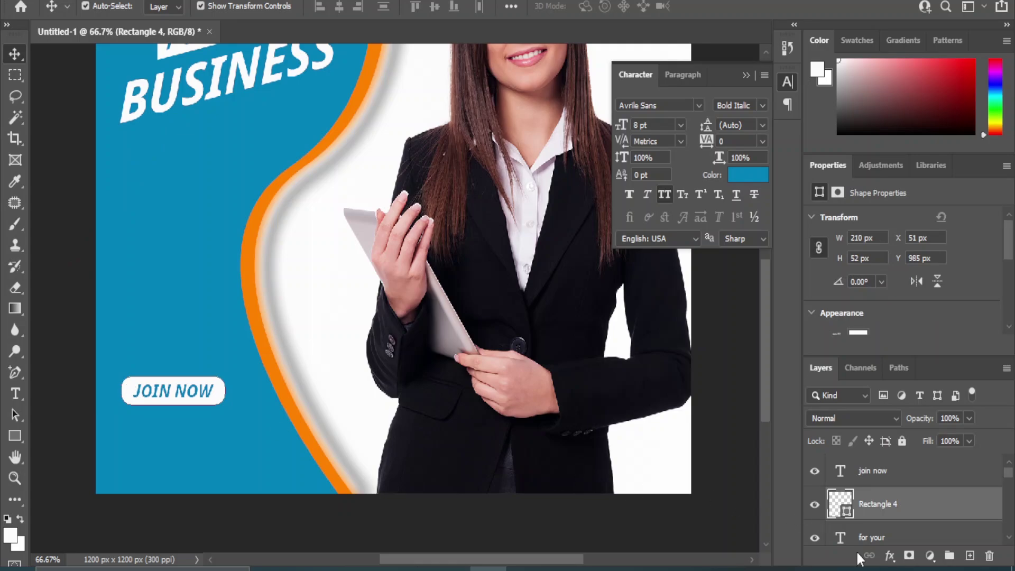
pyautogui.click(890, 555)
# Step: Add a drop shadow with 16 px size to the button rectangle
pyautogui.click(909, 545)
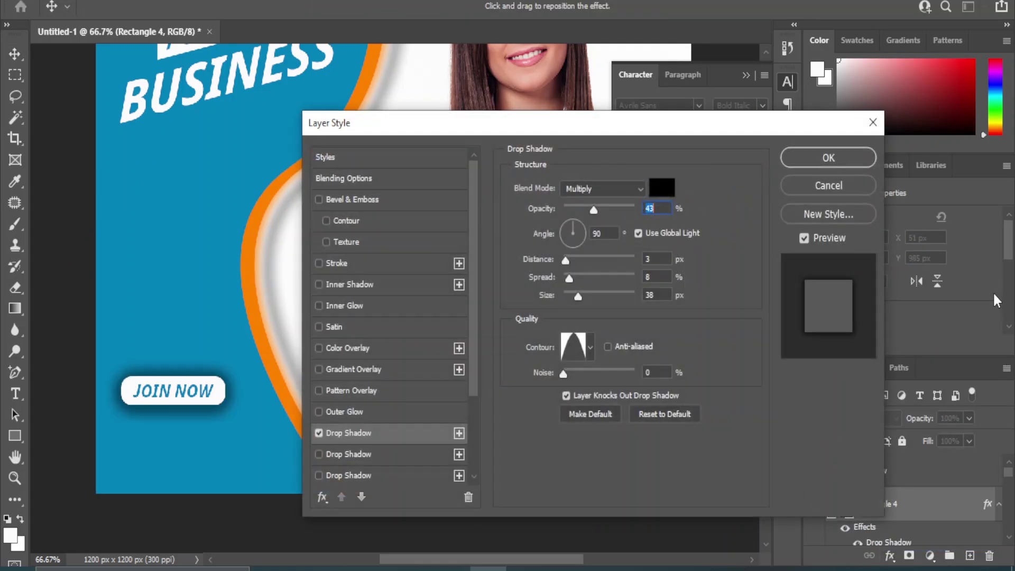
pyautogui.moveTo(429, 130); pyautogui.dragTo(545, 136)
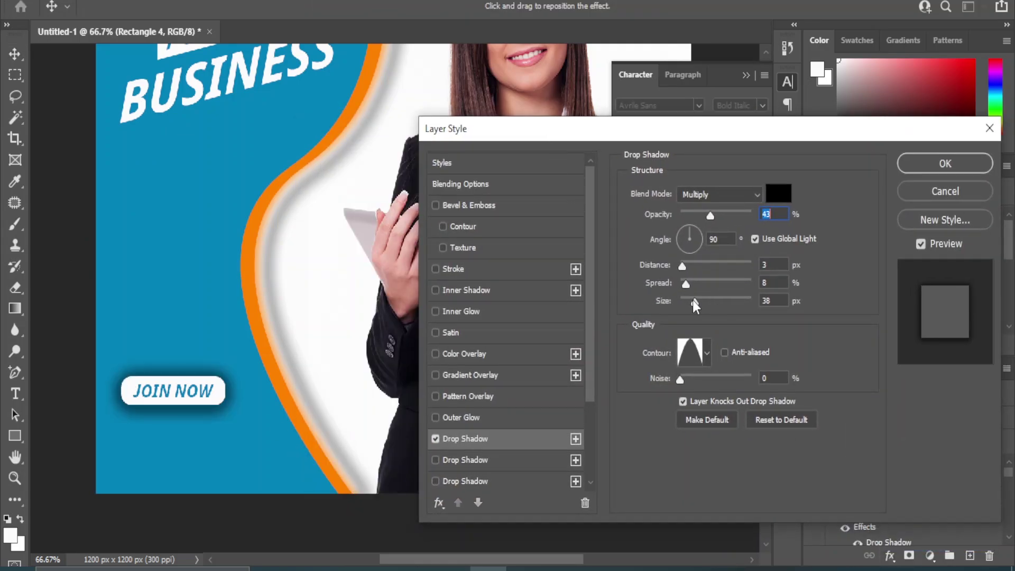
pyautogui.moveTo(692, 300); pyautogui.dragTo(687, 300)
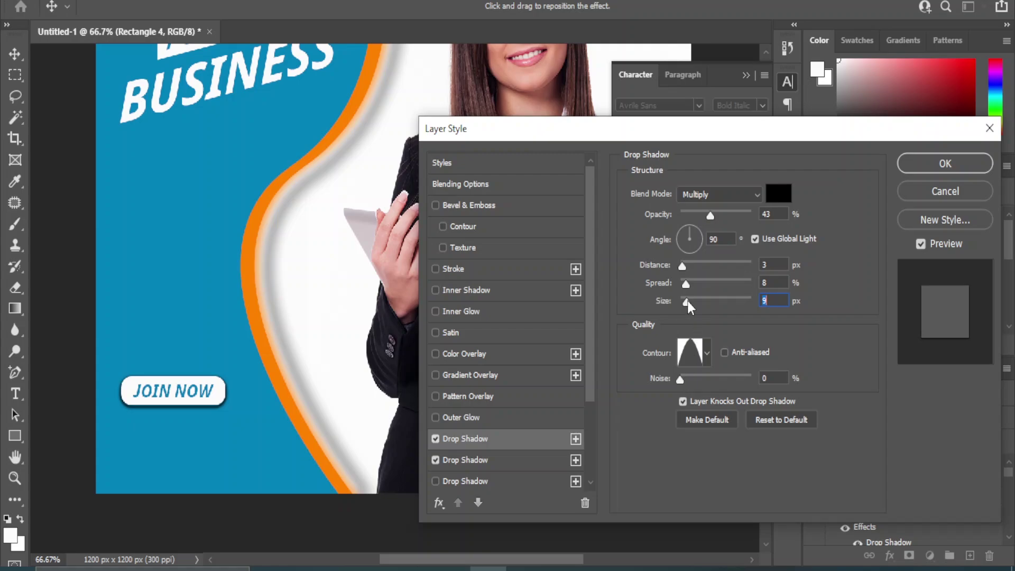
pyautogui.moveTo(687, 302); pyautogui.dragTo(690, 302)
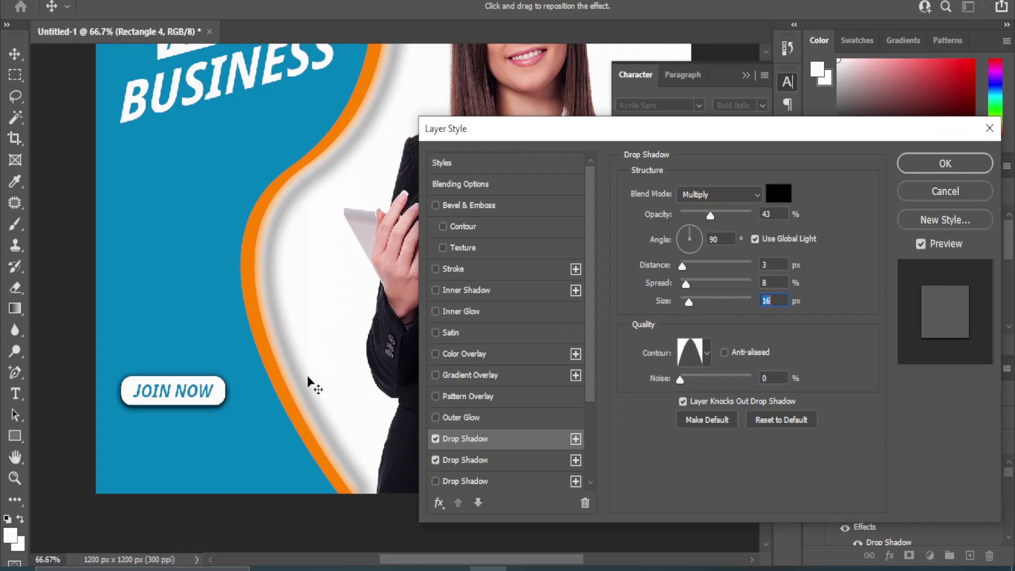
pyautogui.click(954, 169)
# Step: Select the JOIN NOW text and rectangle together and nudge the button upward
pyautogui.click(717, 316)
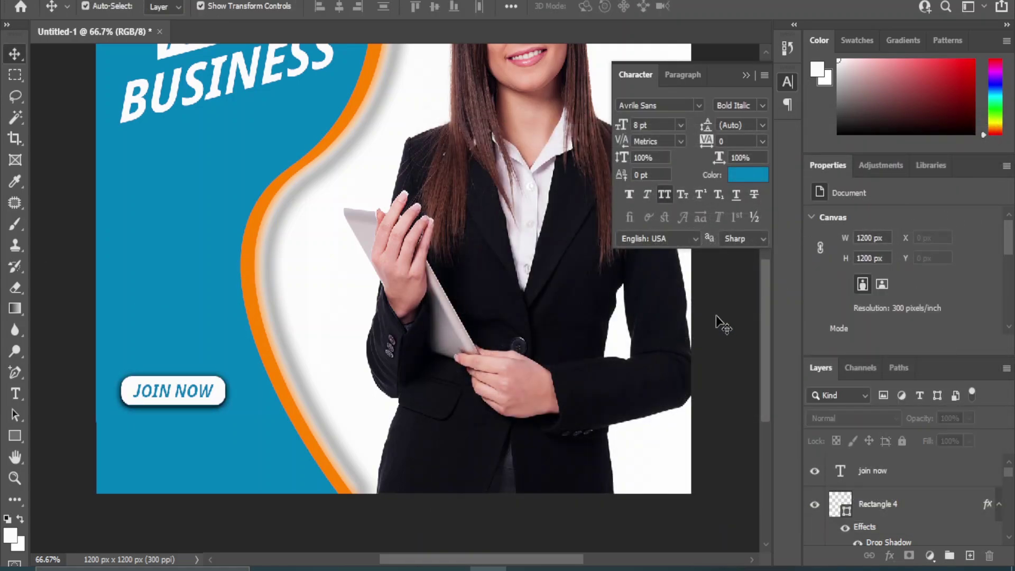
pyautogui.click(888, 482)
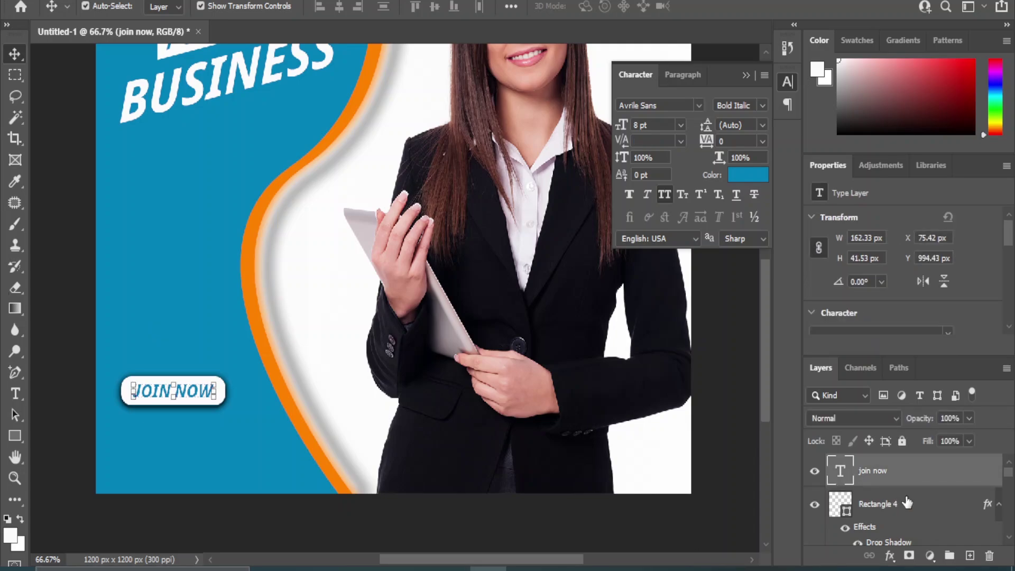
pyautogui.keyDown('ctrl'); pyautogui.click(888, 508); pyautogui.keyUp('ctrl')
pyautogui.hotkey('shift', 'Up')
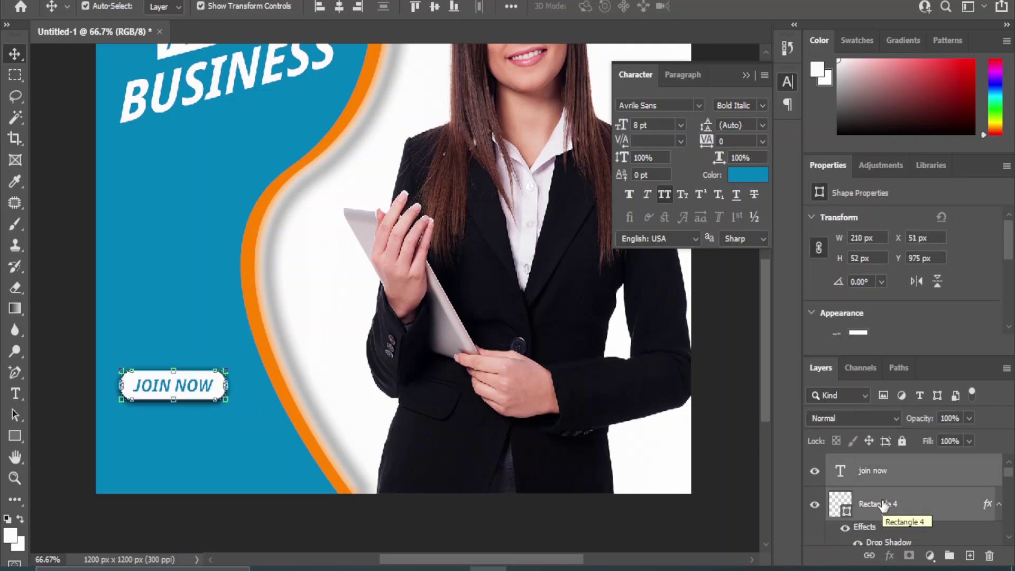
pyautogui.hotkey('shift', 'Up')
pyautogui.hotkey('shift', 'Up')
pyautogui.hotkey('shift', 'Up')
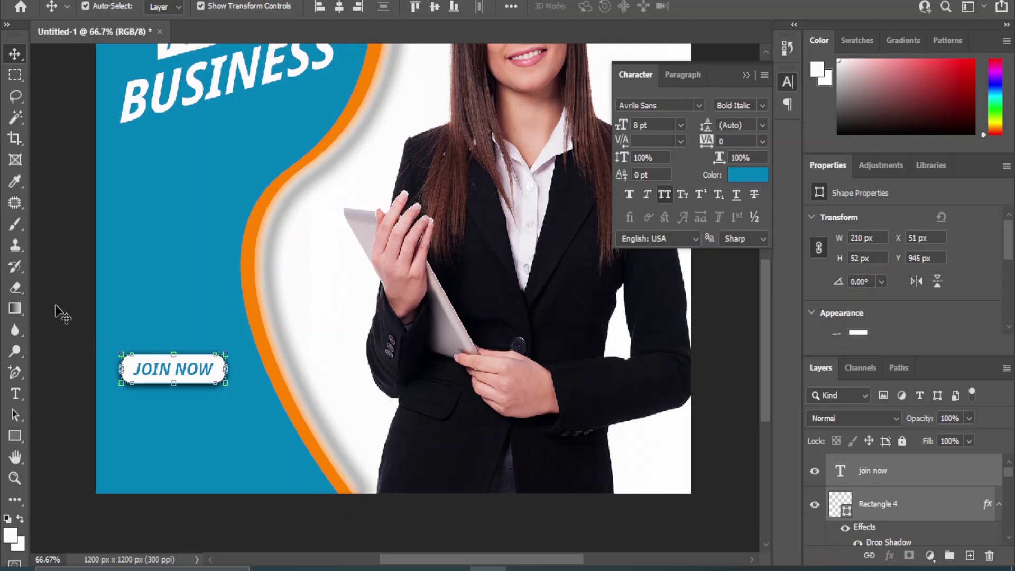
pyautogui.click(64, 315)
pyautogui.click(16, 395)
# Step: Paste the website address as a white text line below the button
pyautogui.click(135, 417)
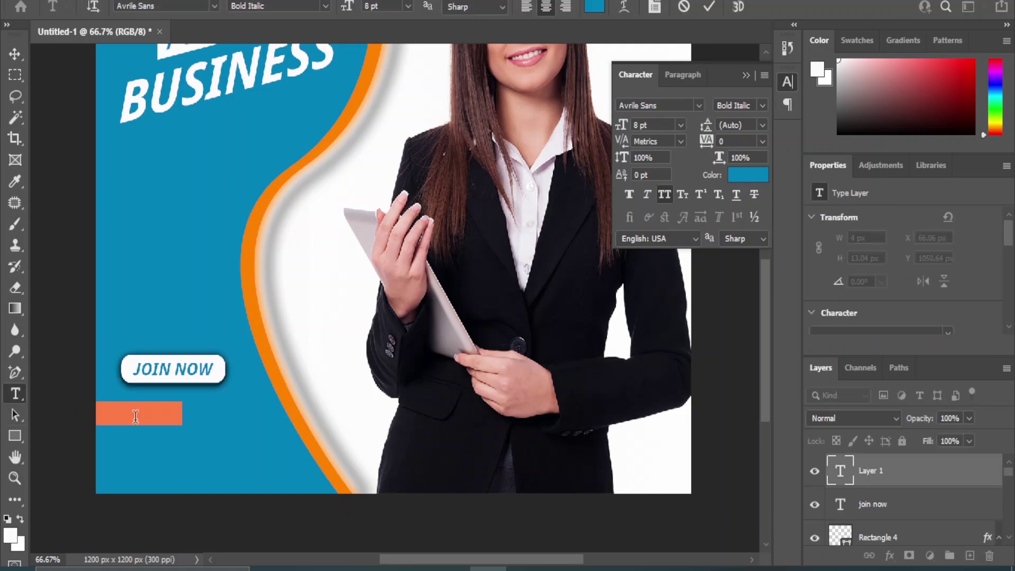
pyautogui.hotkey('ctrl', 'v')
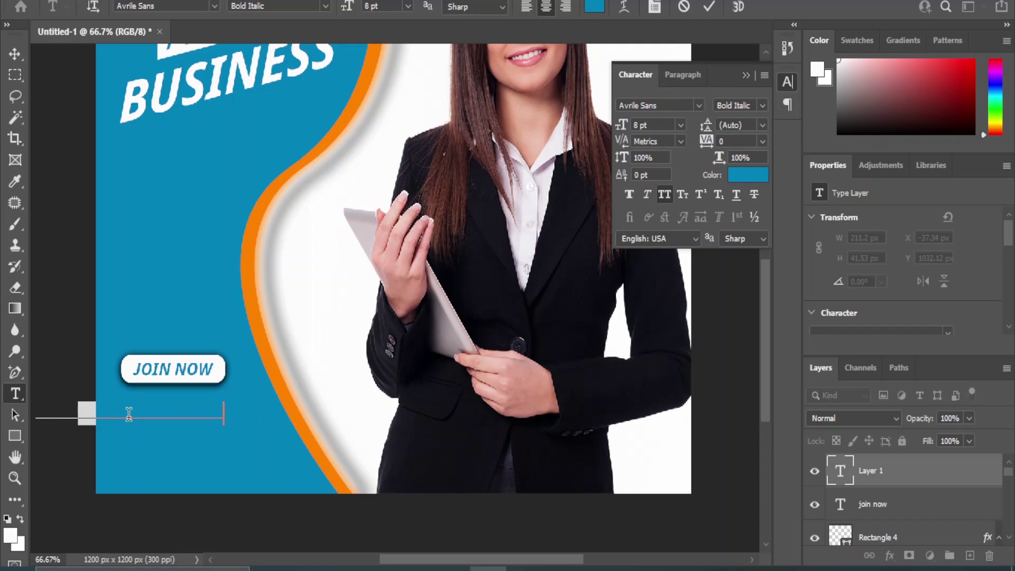
pyautogui.click(15, 54)
pyautogui.click(748, 174)
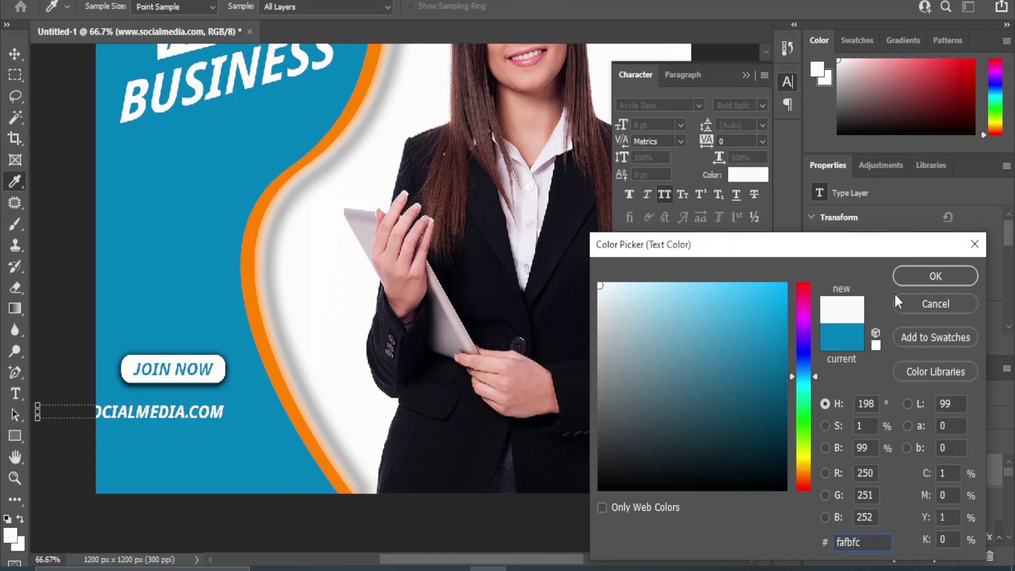
pyautogui.click(935, 276)
pyautogui.hotkey('ctrl', 'shift', 'k')
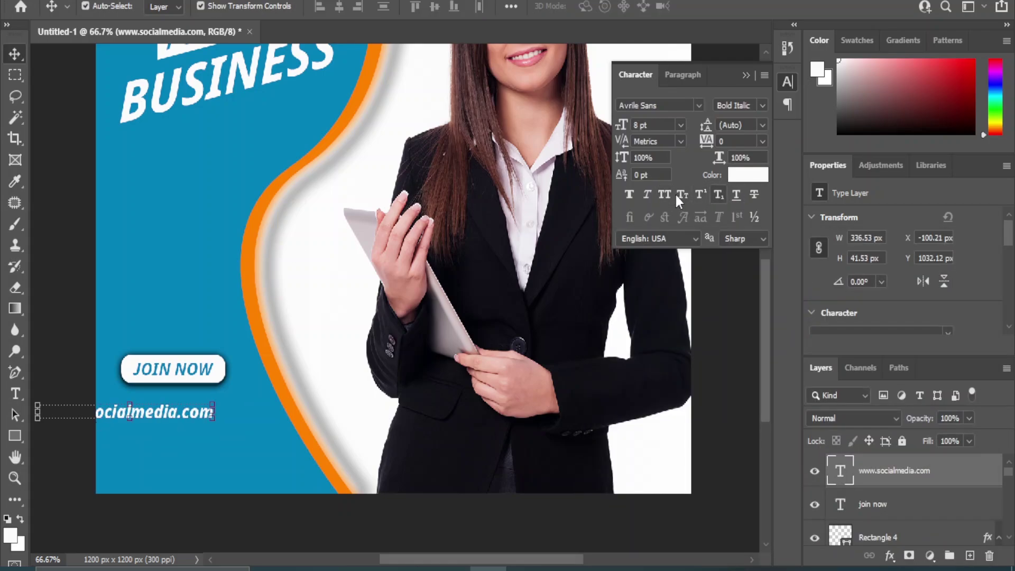
pyautogui.moveTo(138, 414)
pyautogui.mouseDown()
pyautogui.moveTo(165, 416)
pyautogui.moveTo(164, 408)
pyautogui.mouseUp()
pyautogui.click(680, 125)
pyautogui.click(667, 160)
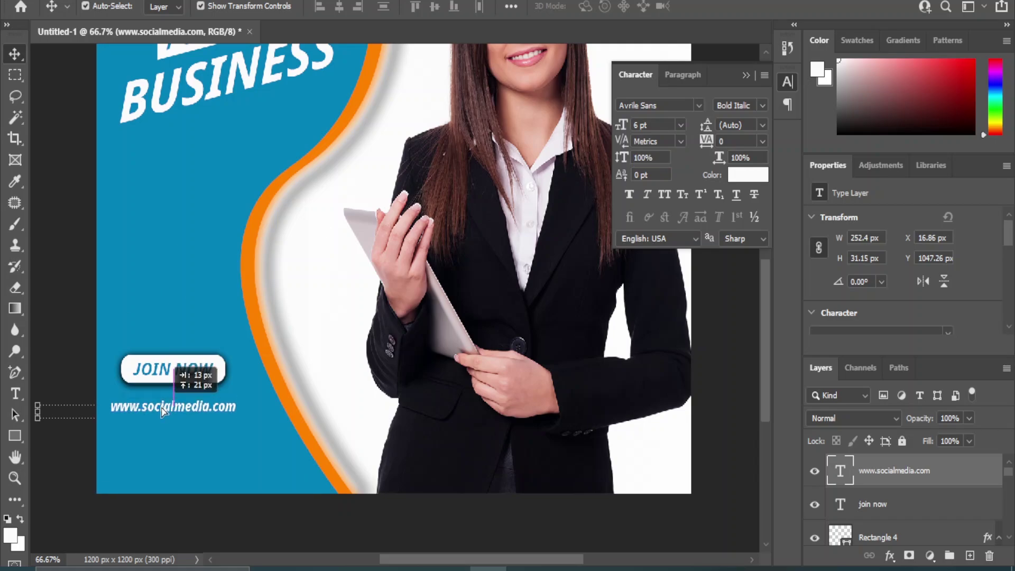
pyautogui.click(880, 537)
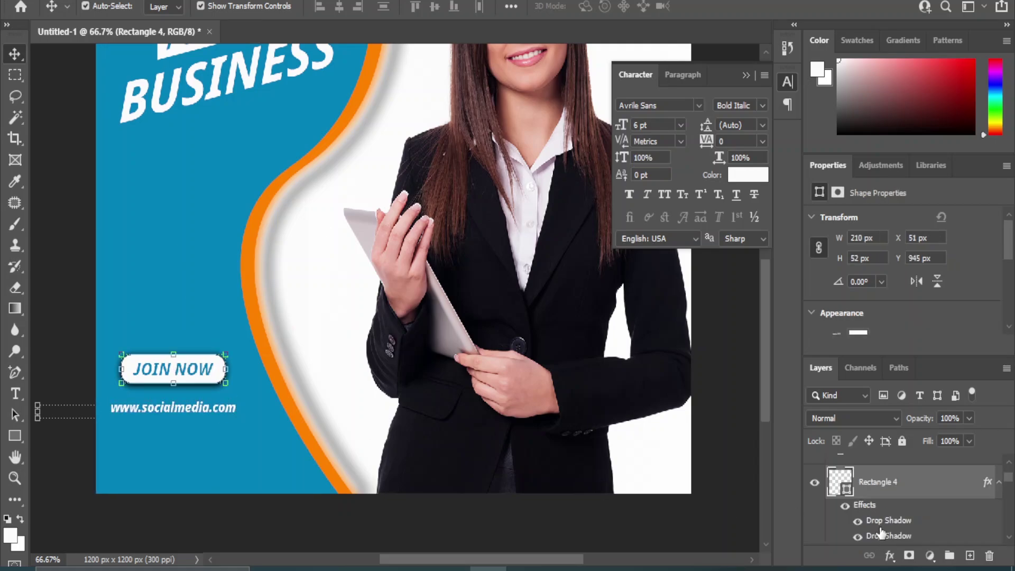
pyautogui.keyDown('shift'); pyautogui.click(898, 483); pyautogui.keyUp('shift')
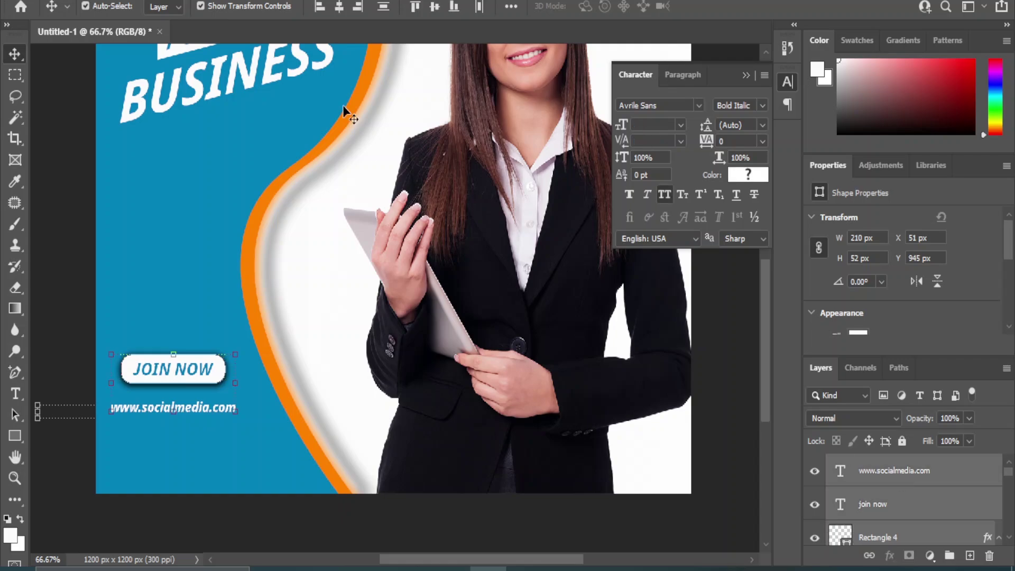
# Step: Duplicate the website line and shift the copy below the original
pyautogui.click(225, 415)
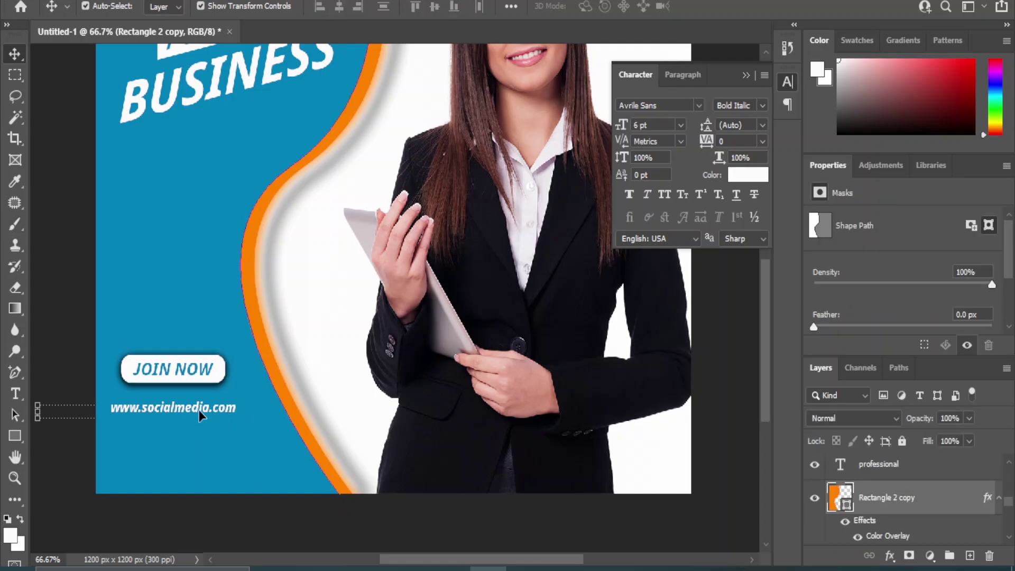
pyautogui.hotkey('ctrl', 'j')
pyautogui.click(859, 479)
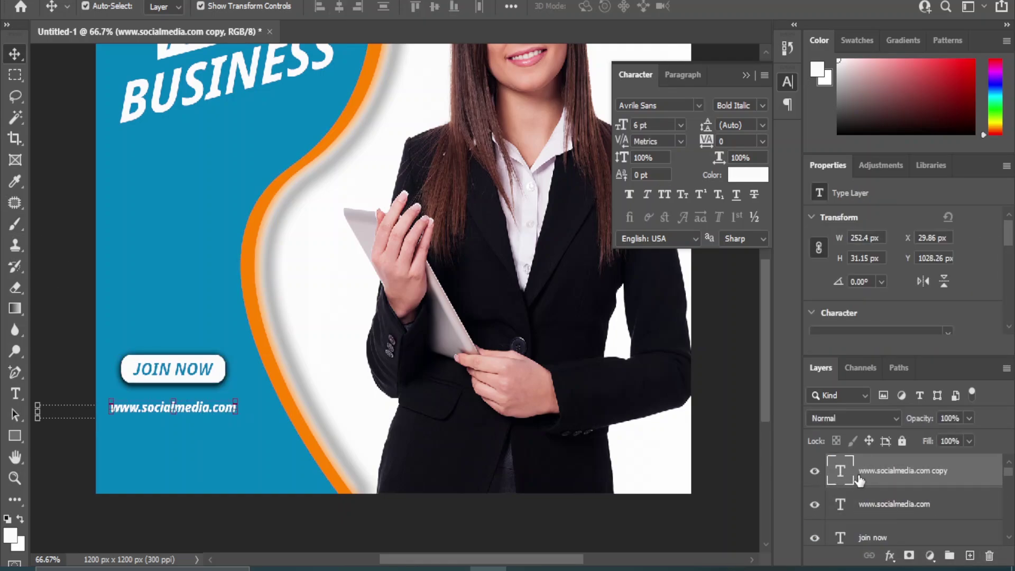
pyautogui.hotkey('shift', 'Down')
pyautogui.hotkey('shift', 'Down')
pyautogui.hotkey('shift', 'Down')
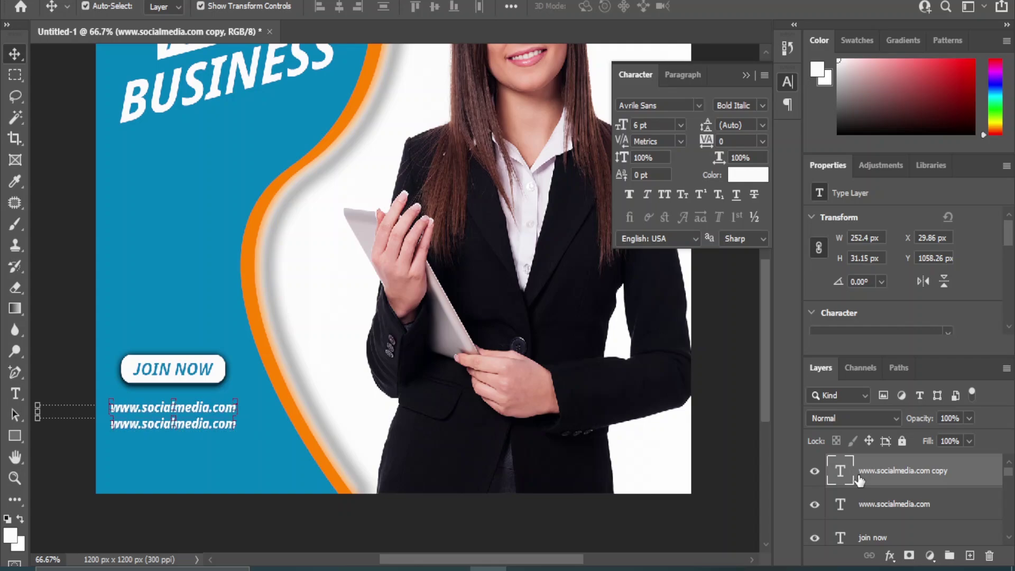
pyautogui.click(882, 514)
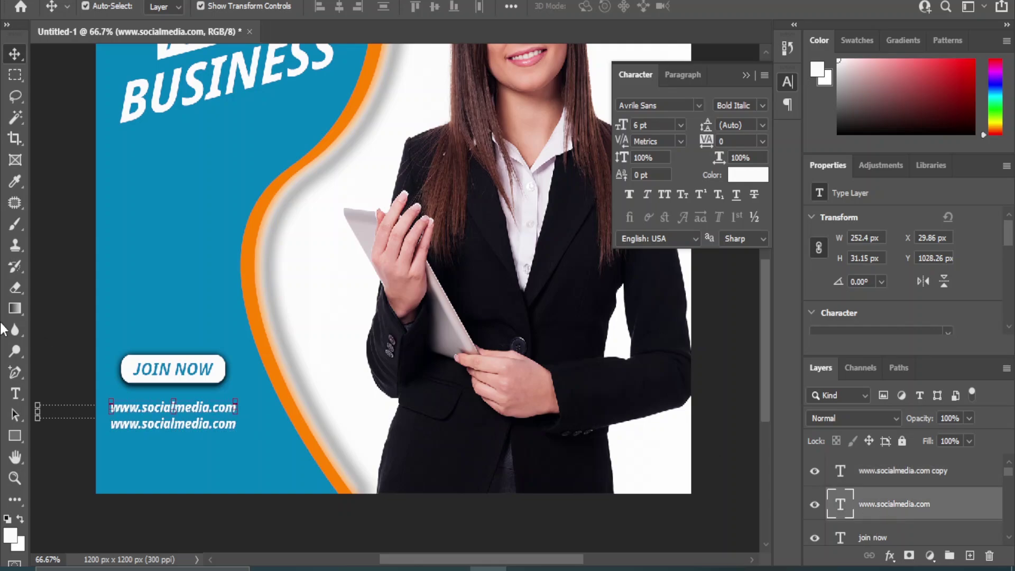
# Step: Replace the upper line's text with the phone number and set it to 9 pt
pyautogui.rightClick(15, 394)
pyautogui.click(80, 394)
pyautogui.moveTo(233, 406); pyautogui.dragTo(88, 410)
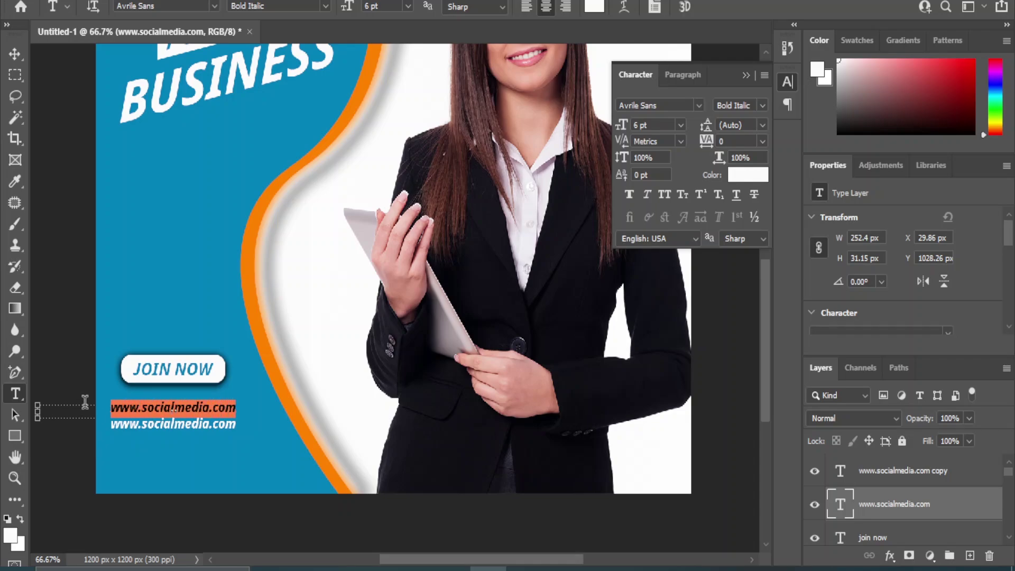
pyautogui.press('BackSpace')
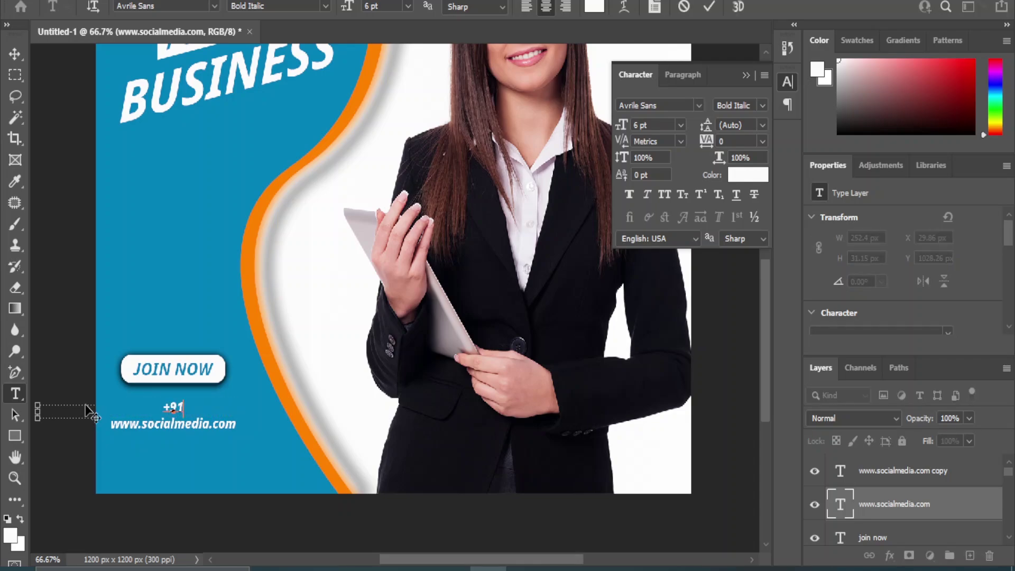
pyautogui.click(12, 55)
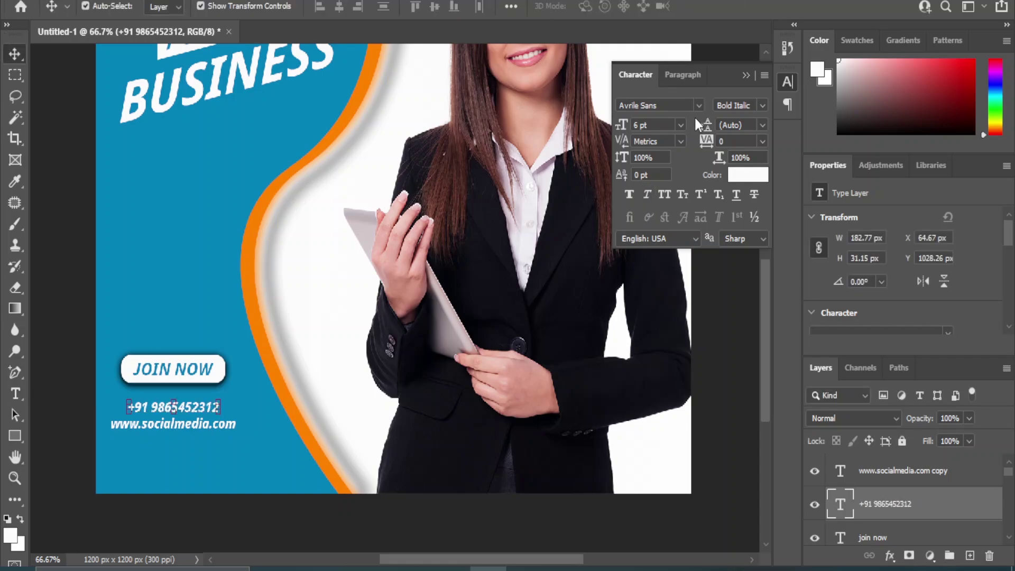
pyautogui.click(680, 124)
pyautogui.click(659, 186)
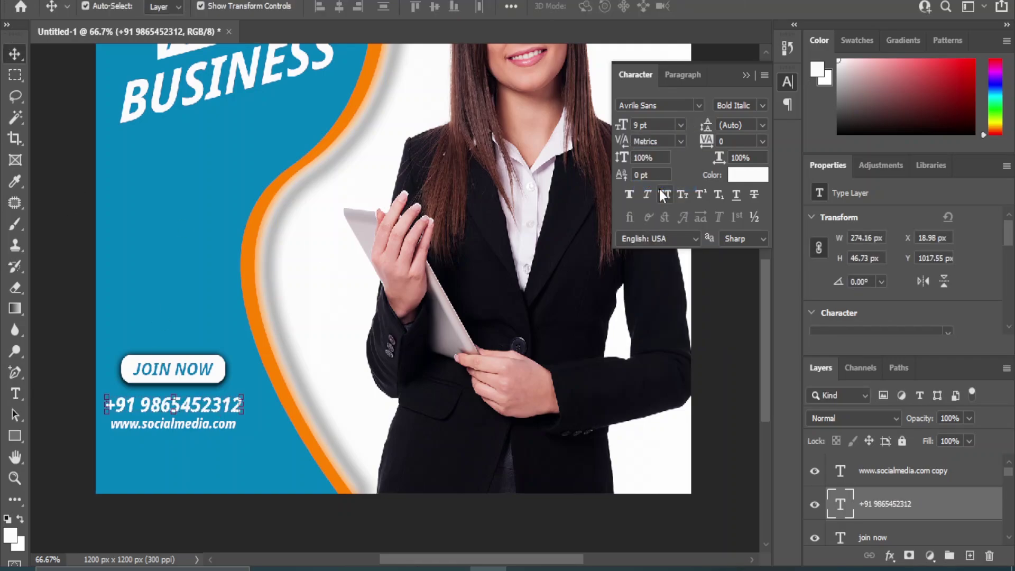
# Step: Select the JOIN NOW, phone and website text layers and align their horizontal centres
pyautogui.click(64, 344)
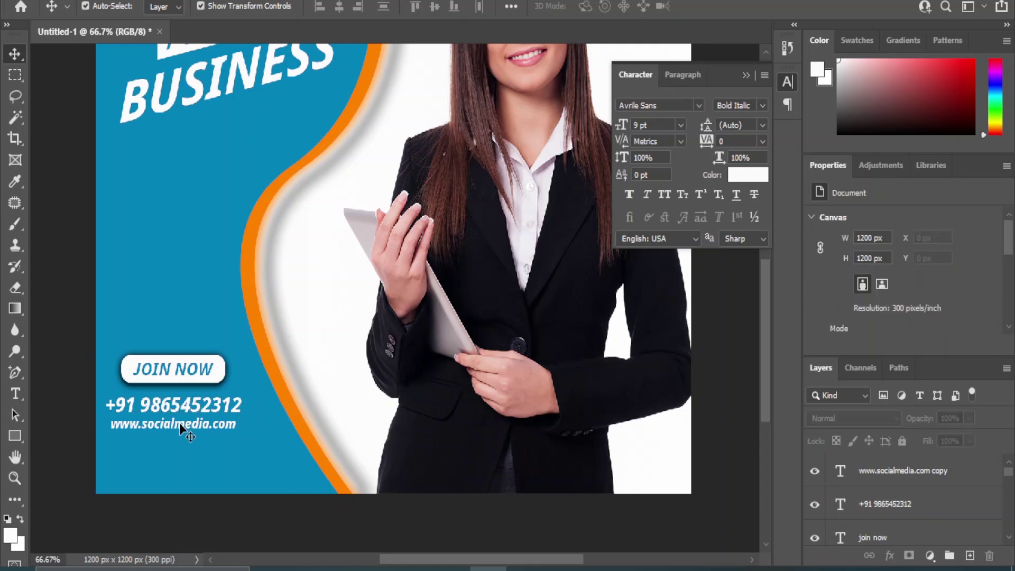
pyautogui.click(179, 424)
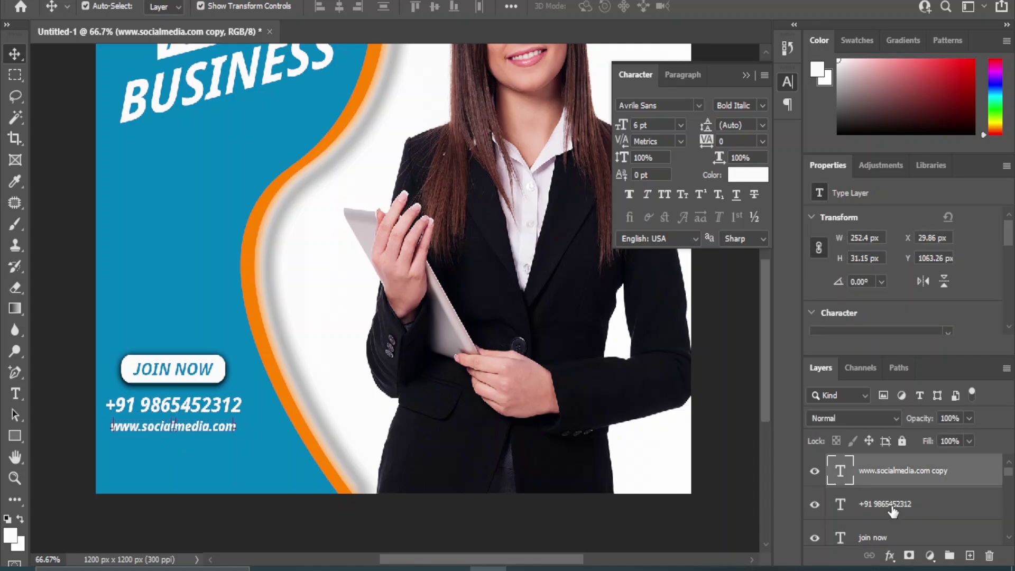
pyautogui.click(706, 457)
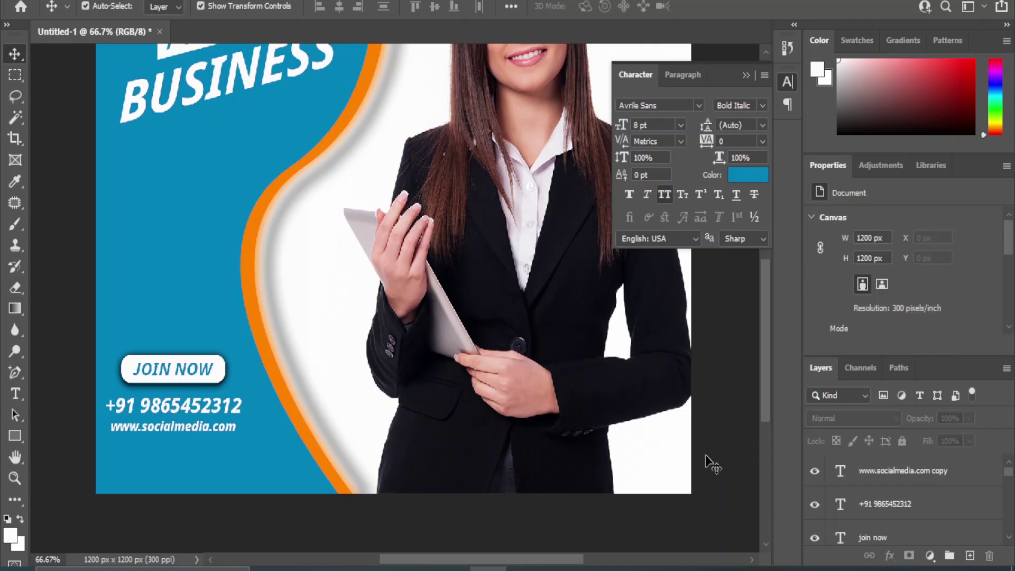
pyautogui.click(884, 539)
pyautogui.keyDown('shift'); pyautogui.click(909, 478); pyautogui.keyUp('shift')
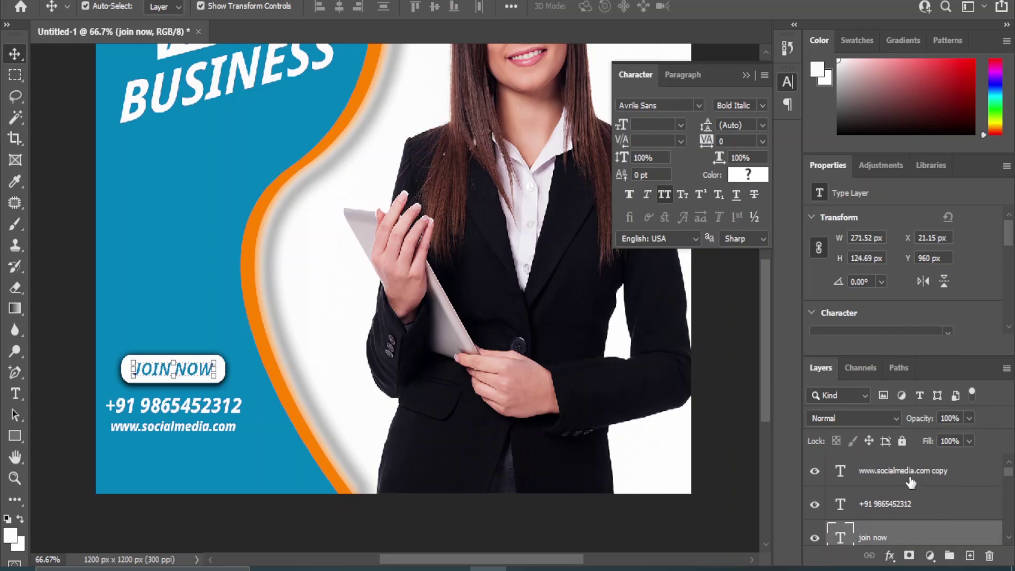
pyautogui.click(339, 8)
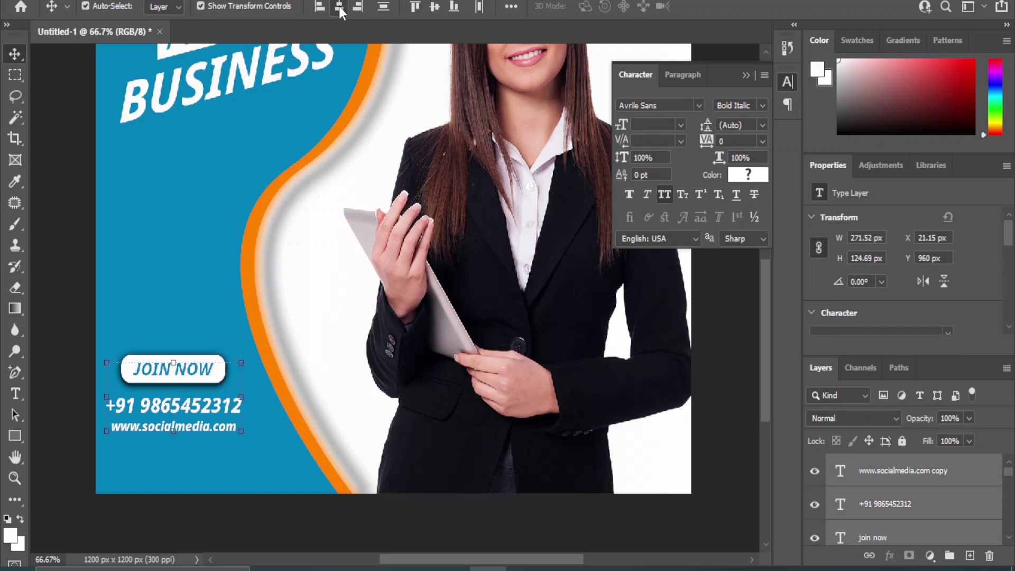
pyautogui.click(74, 260)
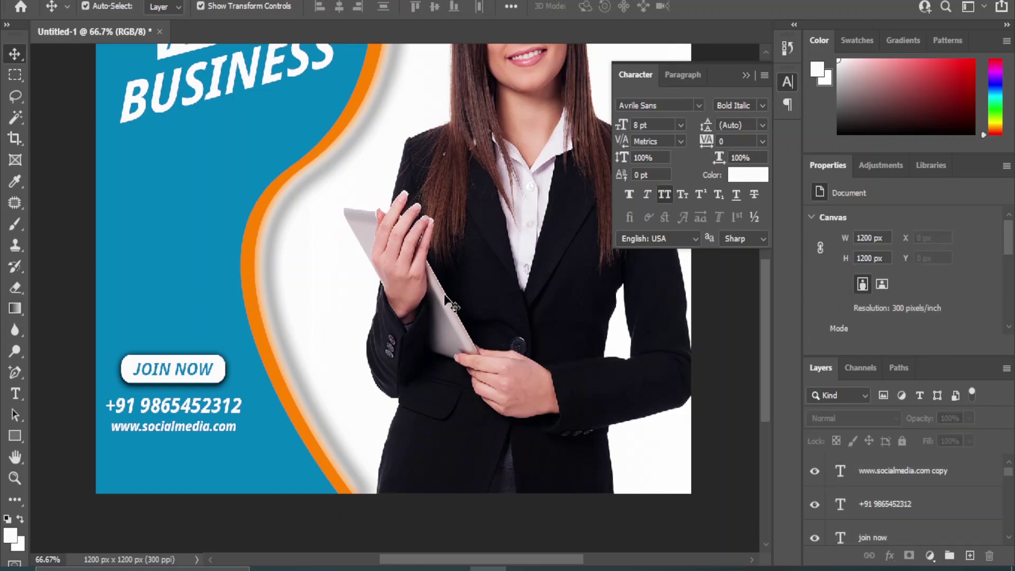
# Step: Scale the businesswoman photo down to about 757 × 1135 px and nudge it left
pyautogui.moveTo(517, 168); pyautogui.dragTo(483, 243)
pyautogui.hotkey('ctrl', '-')
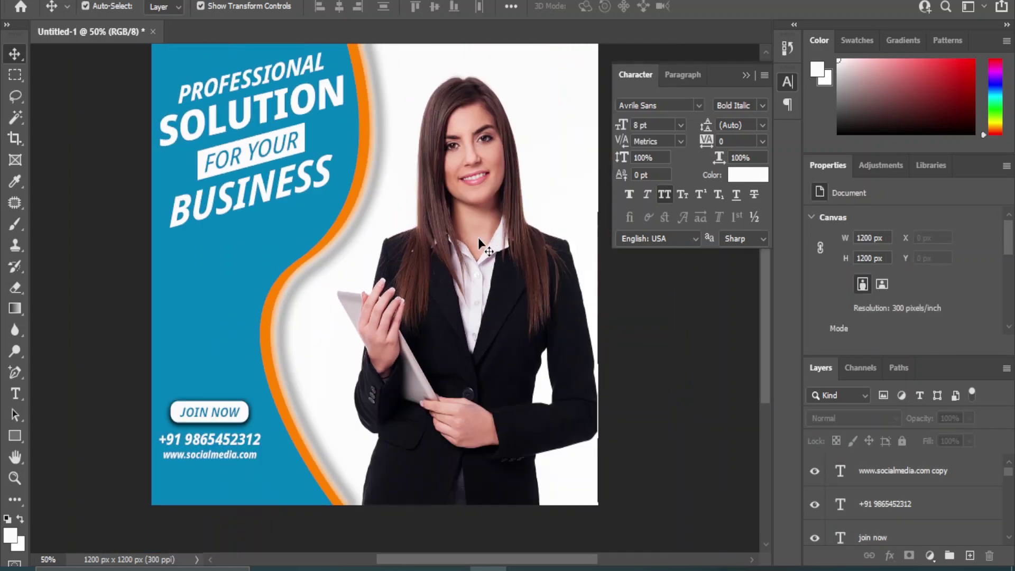
pyautogui.moveTo(453, 152); pyautogui.dragTo(422, 185)
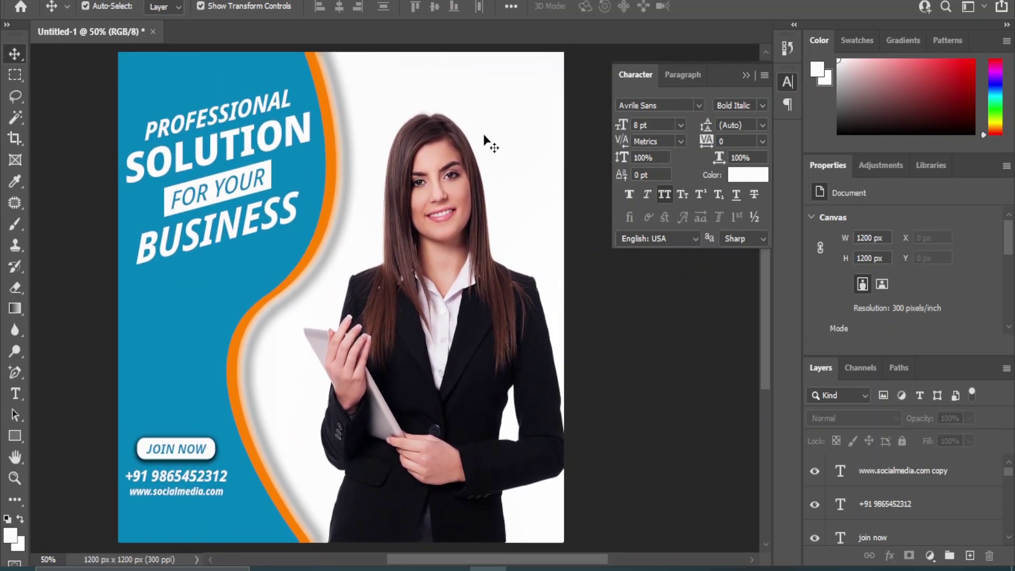
pyautogui.click(446, 204)
pyautogui.hotkey('ctrl', 't')
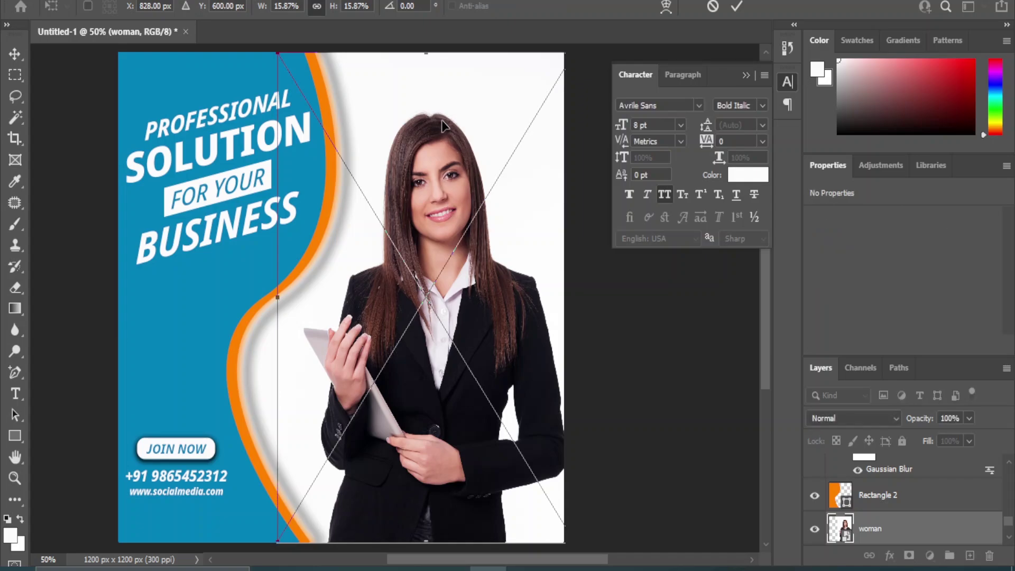
pyautogui.moveTo(276, 51); pyautogui.dragTo(285, 66)
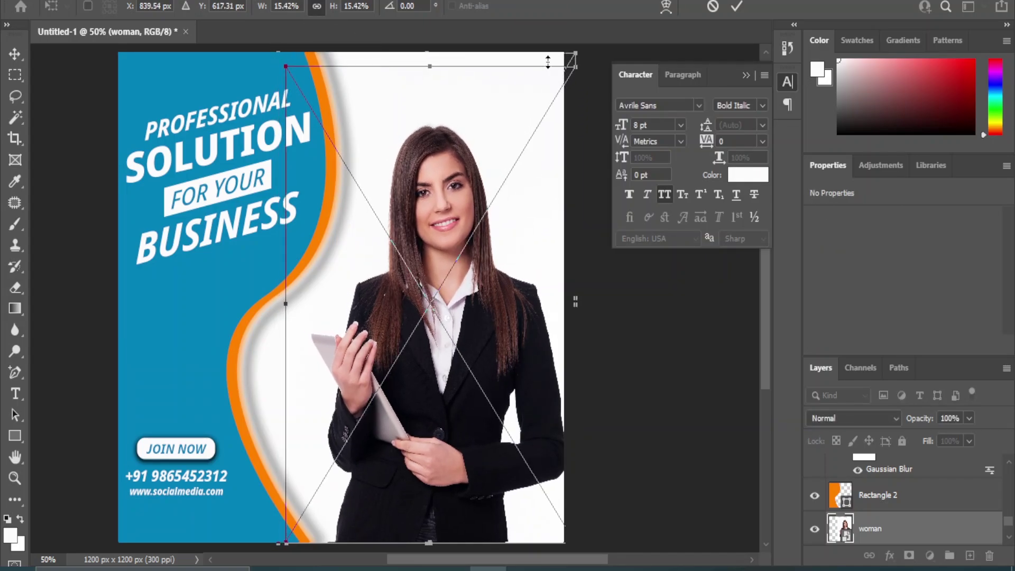
pyautogui.moveTo(577, 65); pyautogui.dragTo(568, 78)
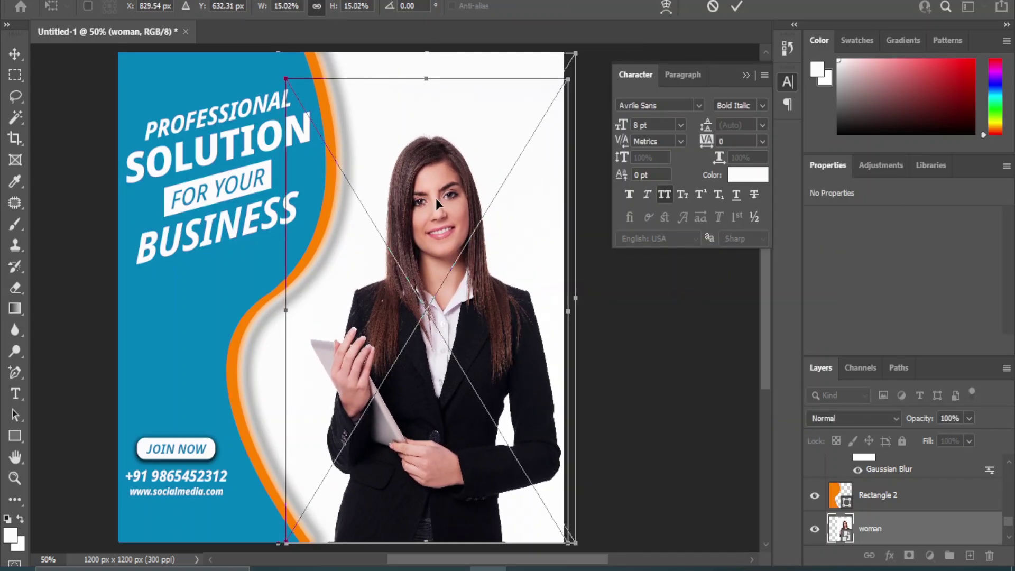
pyautogui.press('Left')
pyautogui.press('Left')
pyautogui.press('Left')
pyautogui.press('Left')
pyautogui.press('Left')
pyautogui.press('Left')
pyautogui.press('Left')
pyautogui.press('Left')
pyautogui.press('Left')
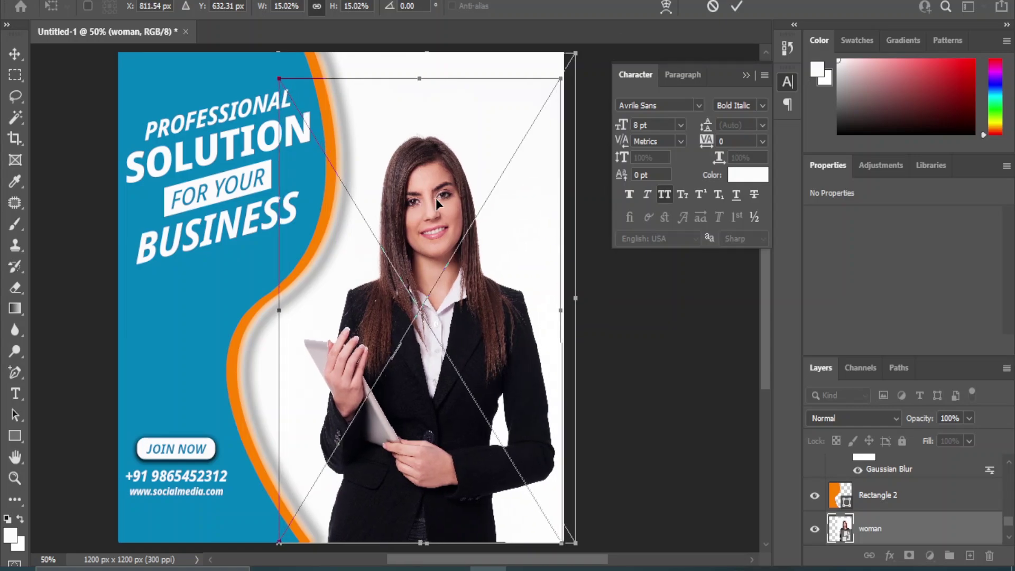
pyautogui.press('Left')
pyautogui.press('Left')
pyautogui.press('Left')
pyautogui.press('Return')
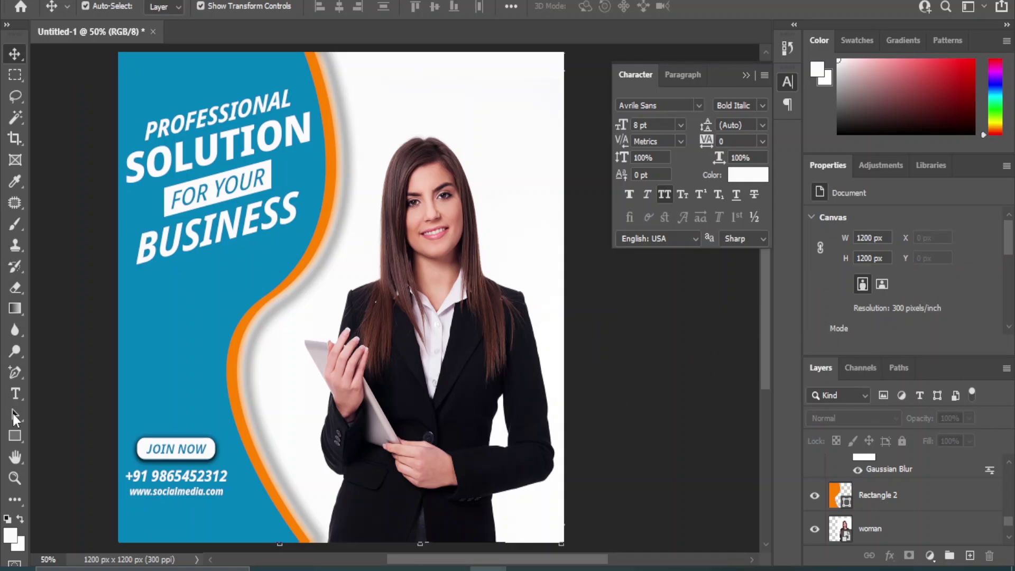
# Step: Draw a small white triangle on the blue panel and rotate it to point left
pyautogui.click(18, 433)
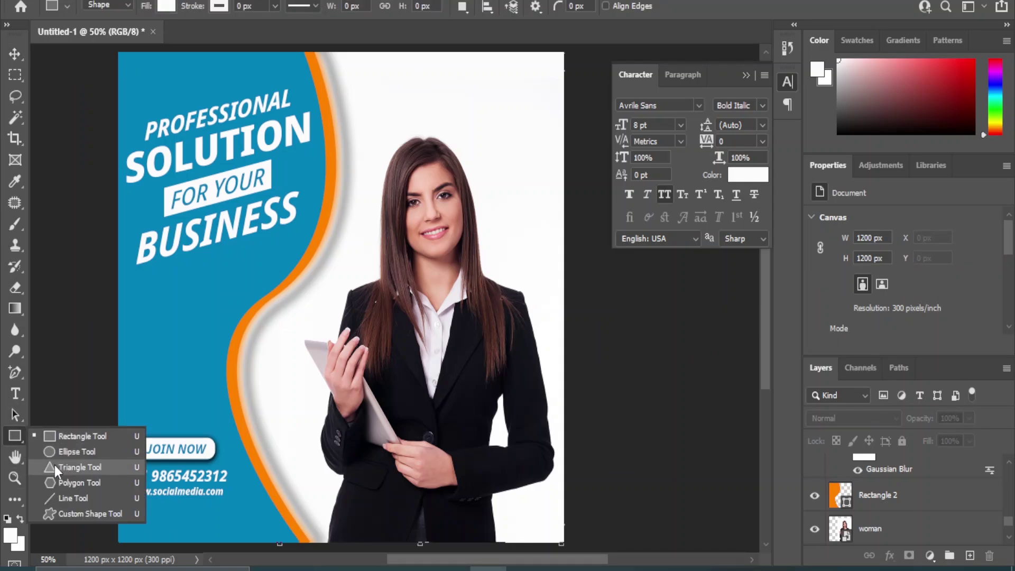
pyautogui.moveTo(141, 370); pyautogui.dragTo(158, 383)
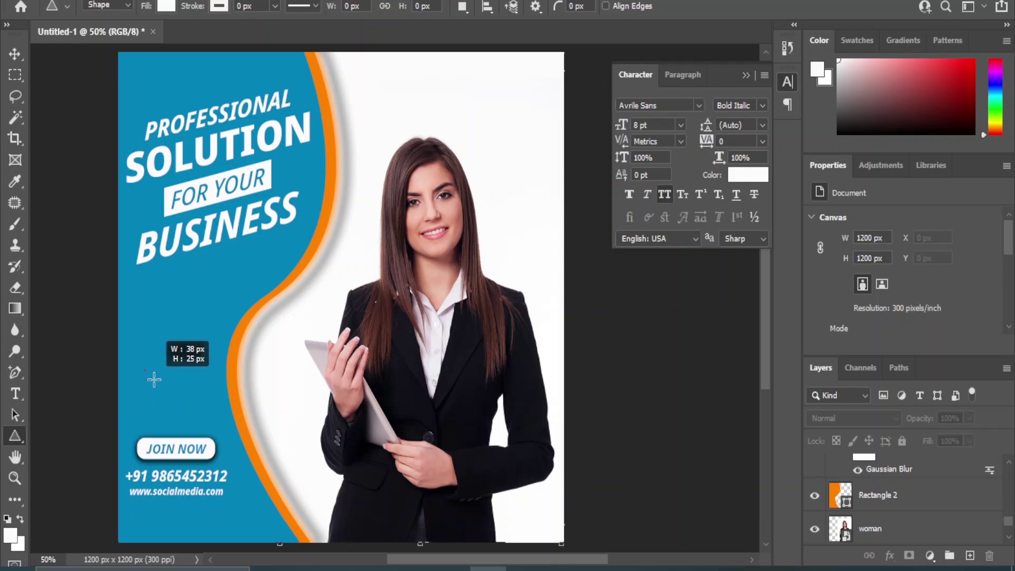
pyautogui.click(15, 53)
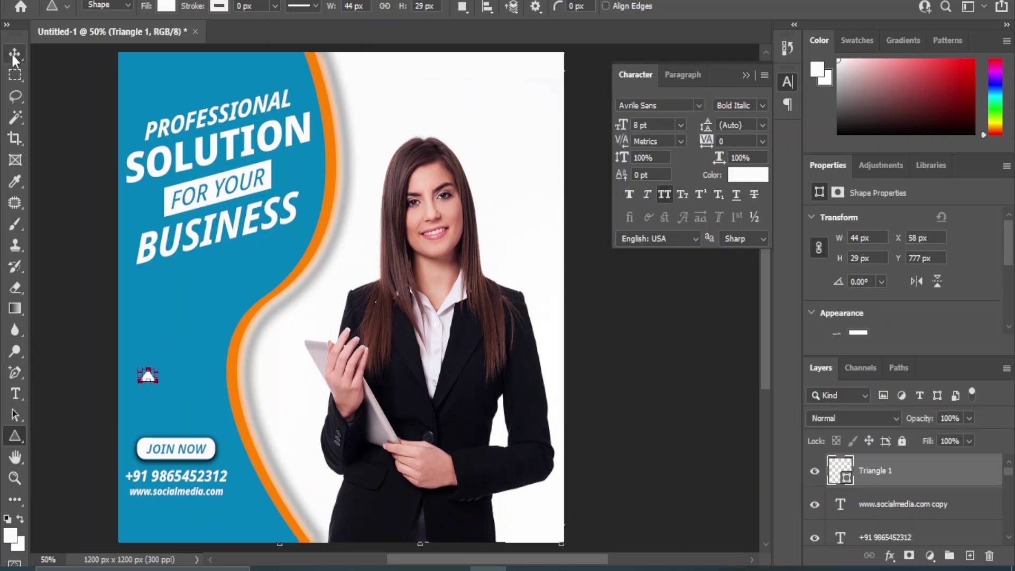
pyautogui.moveTo(163, 393); pyautogui.dragTo(170, 356)
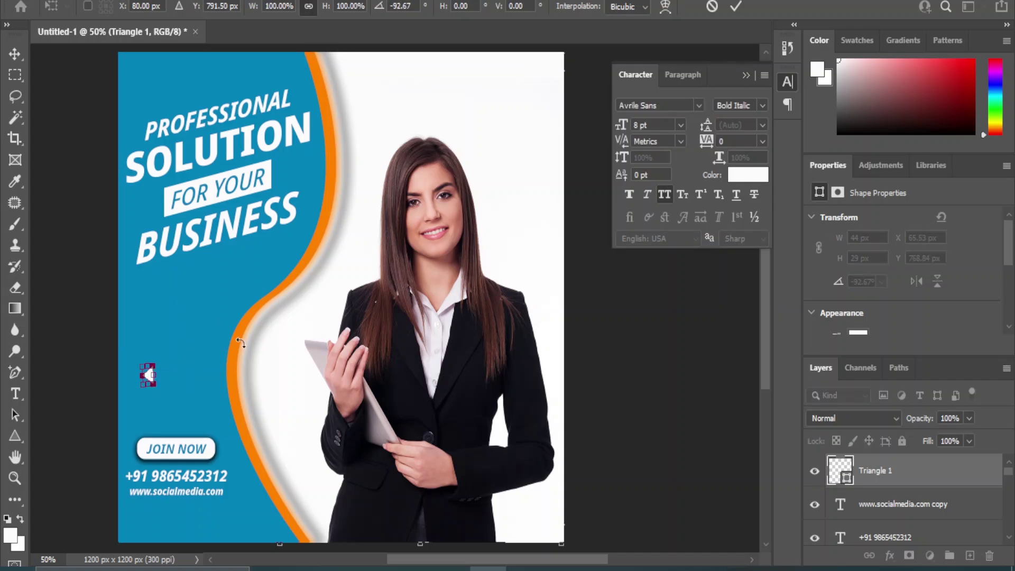
pyautogui.press('Return')
# Step: Duplicate the triangle, fill the copy with the panel blue, and place it beside the orange curve
pyautogui.hotkey('ctrl', 'j')
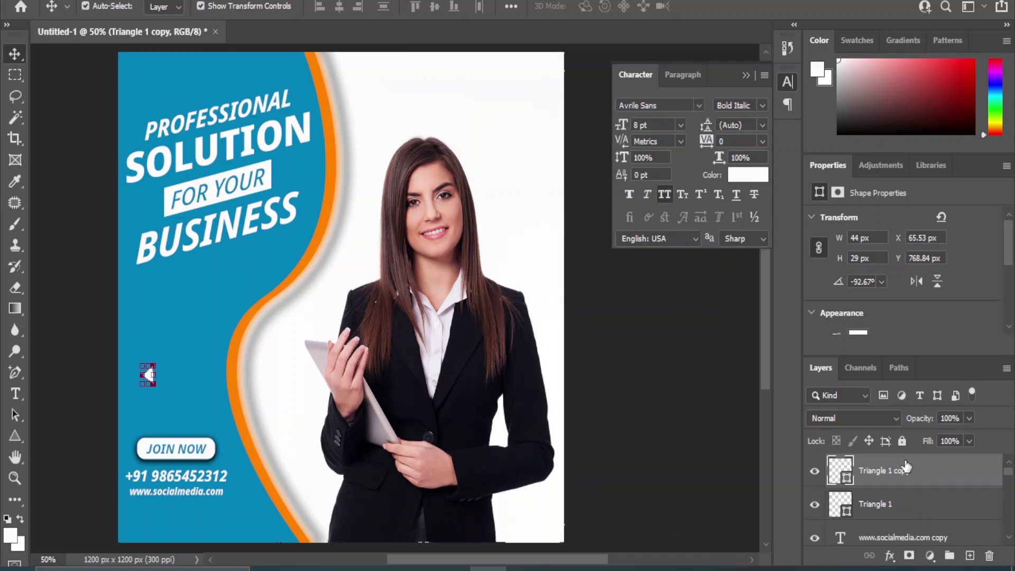
pyautogui.doubleClick(838, 473)
pyautogui.click(233, 268)
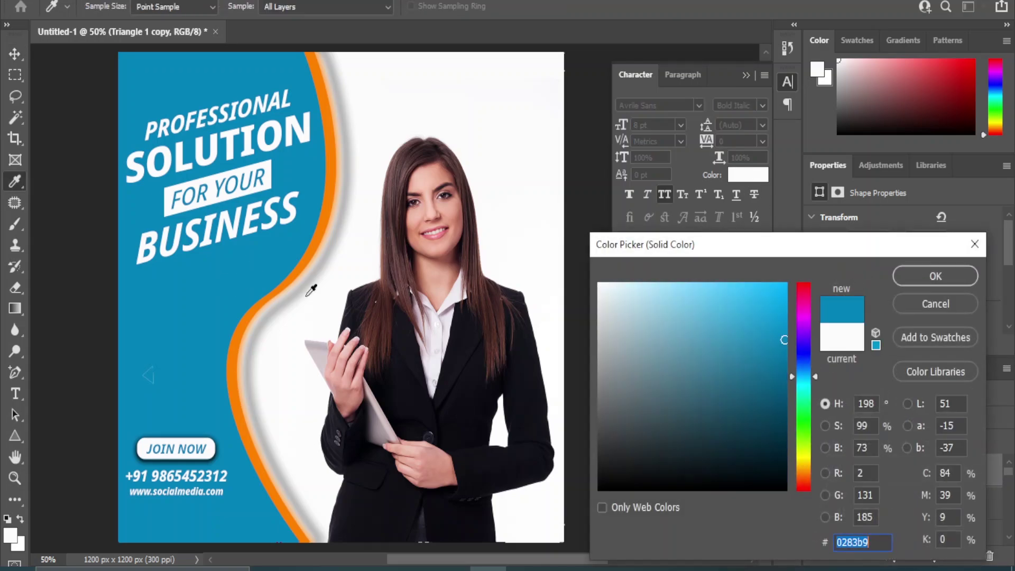
pyautogui.click(910, 281)
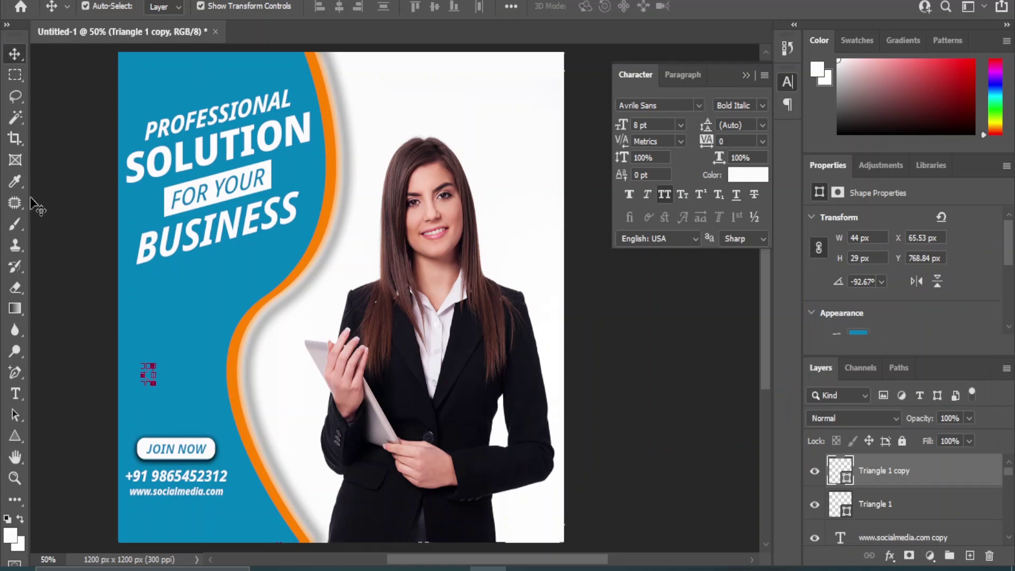
pyautogui.moveTo(150, 379); pyautogui.dragTo(405, 191)
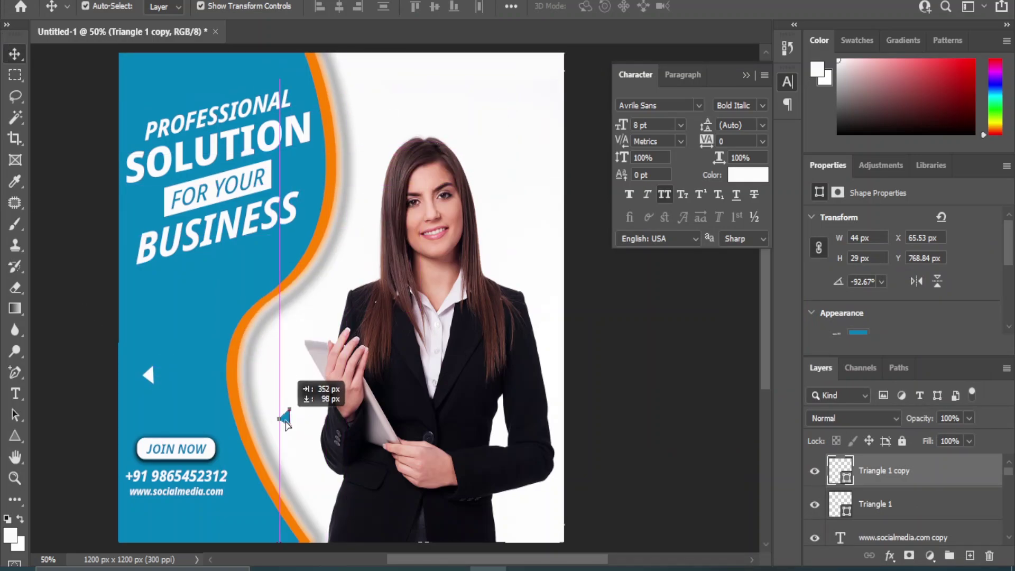
pyautogui.moveTo(405, 190); pyautogui.dragTo(252, 456)
pyautogui.click(633, 418)
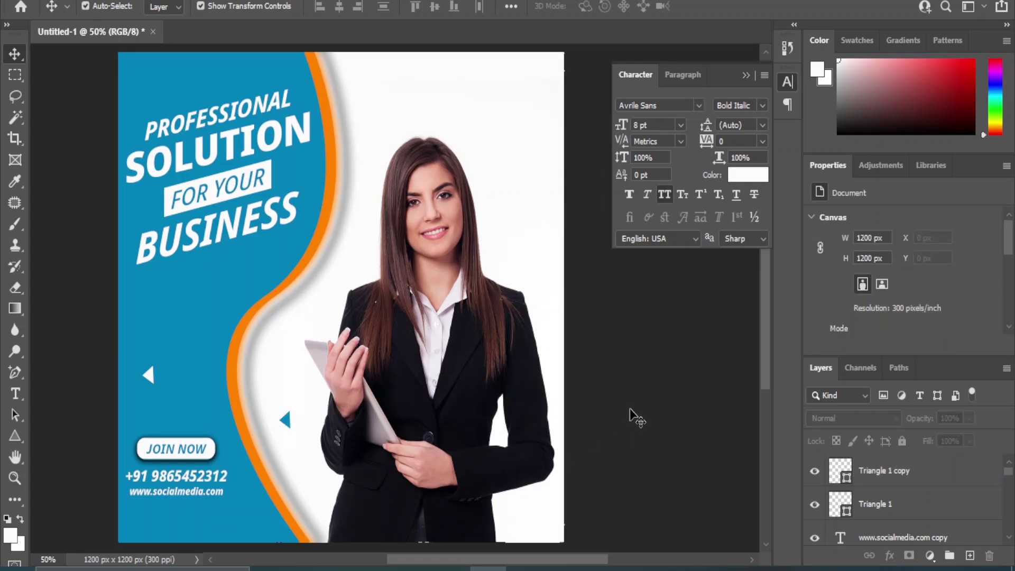
# Step: Draw a small circle beside the orange curve with the Ellipse tool
pyautogui.click(15, 435)
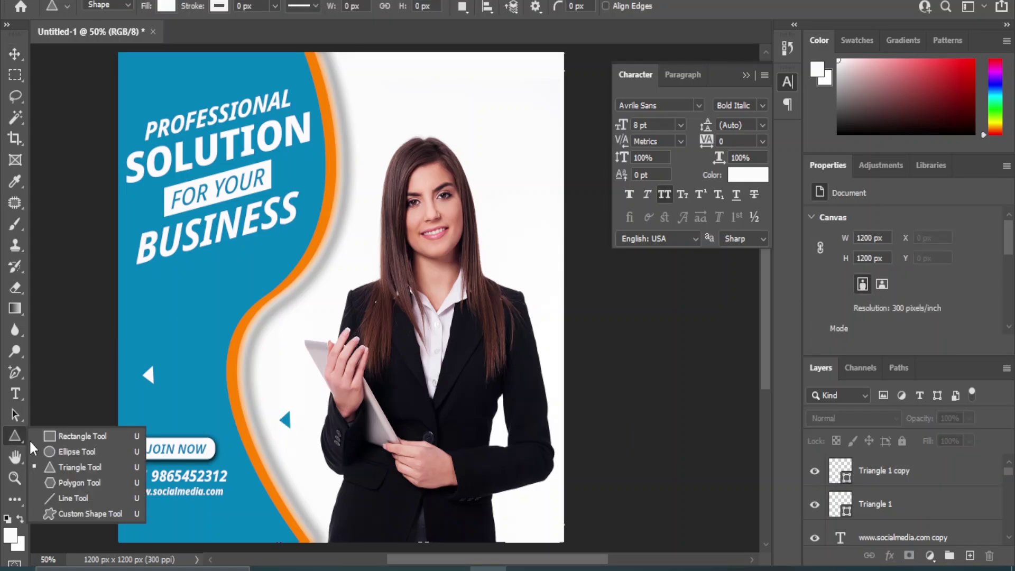
pyautogui.click(69, 466)
pyautogui.hotkey('shift', 'u')
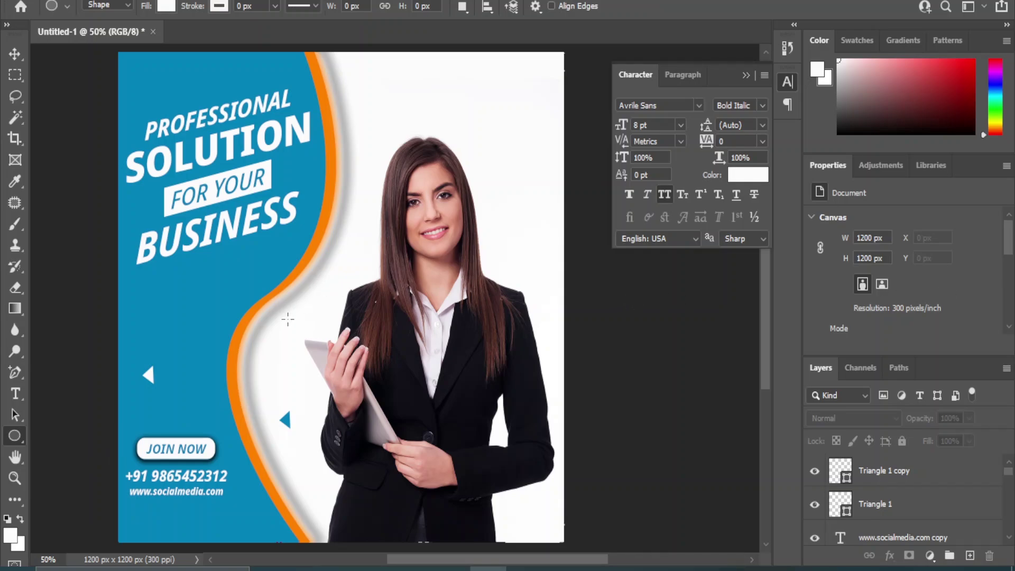
pyautogui.moveTo(300, 297); pyautogui.dragTo(320, 319)
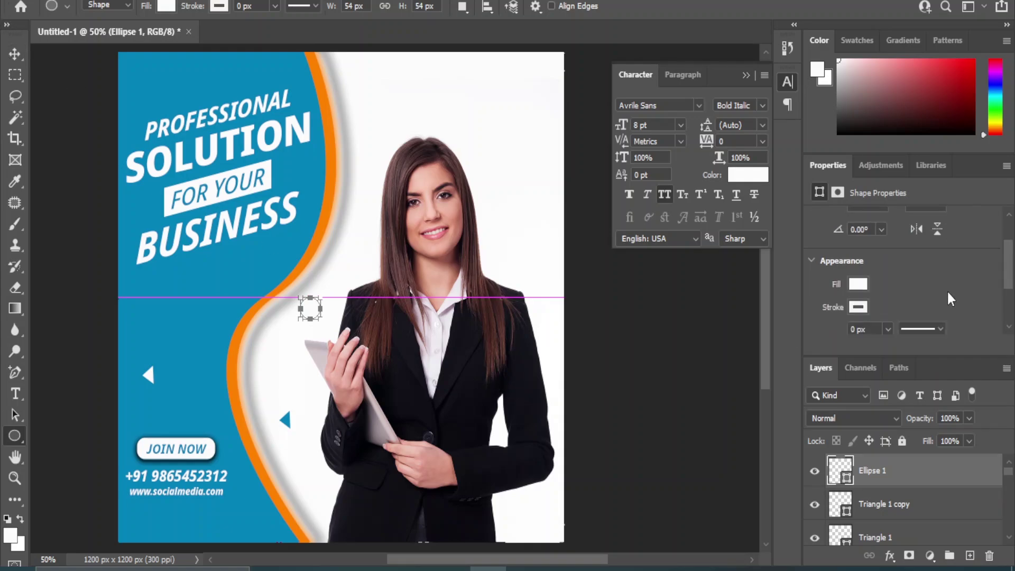
# Step: Give the circle a blue stroke outline and start adjusting its width
pyautogui.scroll(-2, 946, 289)
pyautogui.click(859, 294)
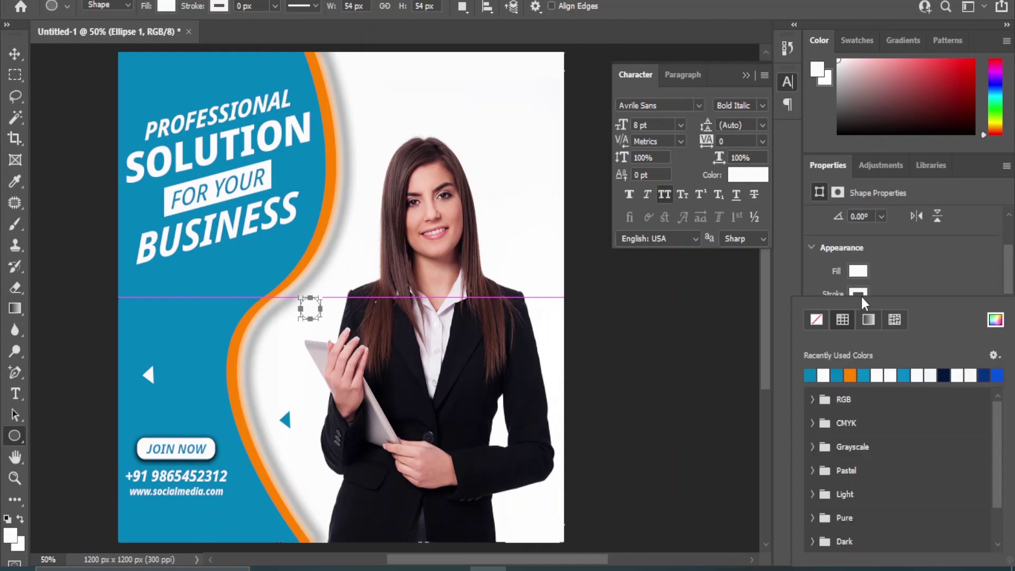
pyautogui.click(811, 374)
pyautogui.click(918, 271)
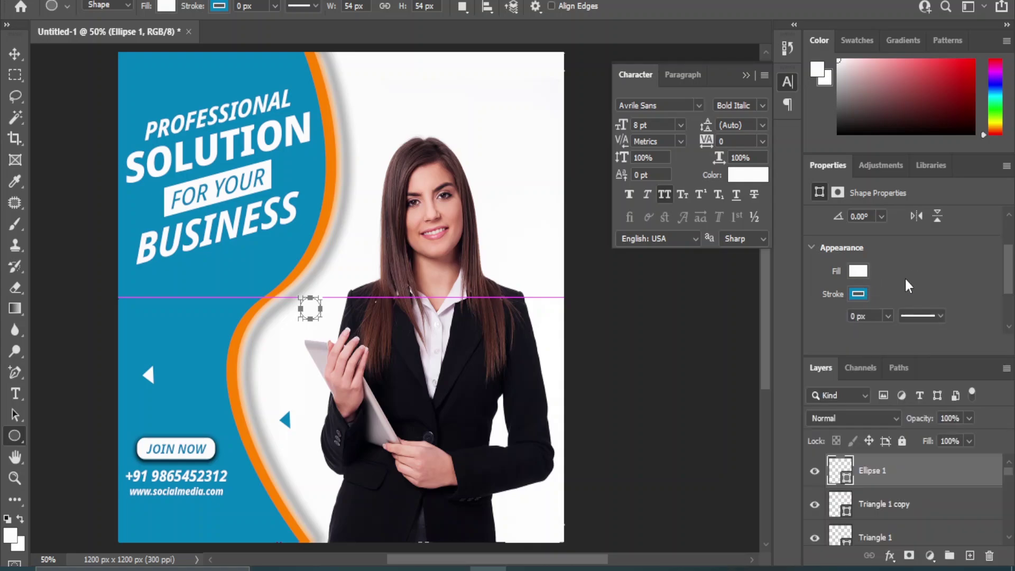
pyautogui.click(888, 316)
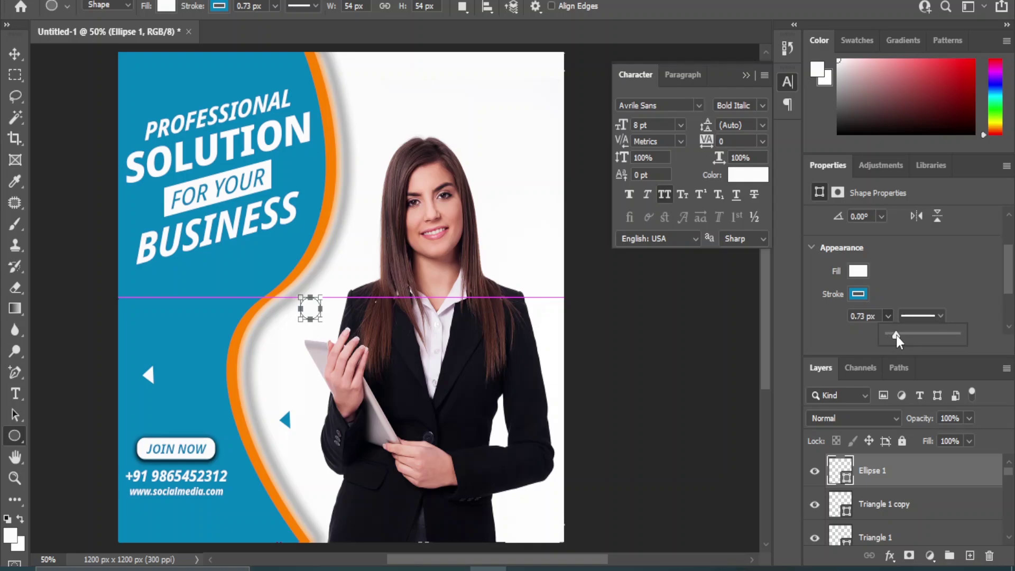
# Step: Thicken the blue ring's stroke width
pyautogui.moveTo(896, 335); pyautogui.dragTo(899, 330)
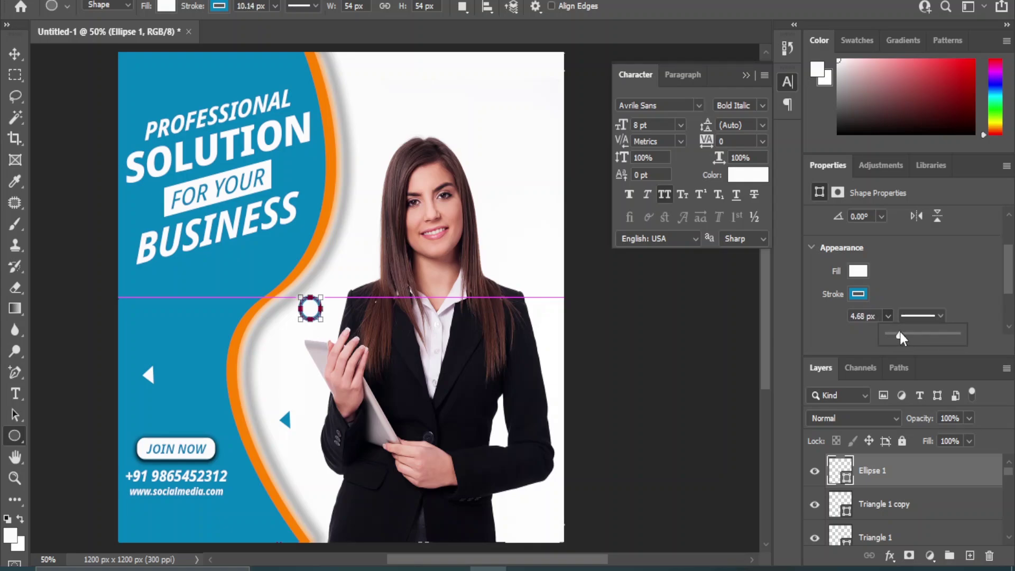
pyautogui.click(15, 53)
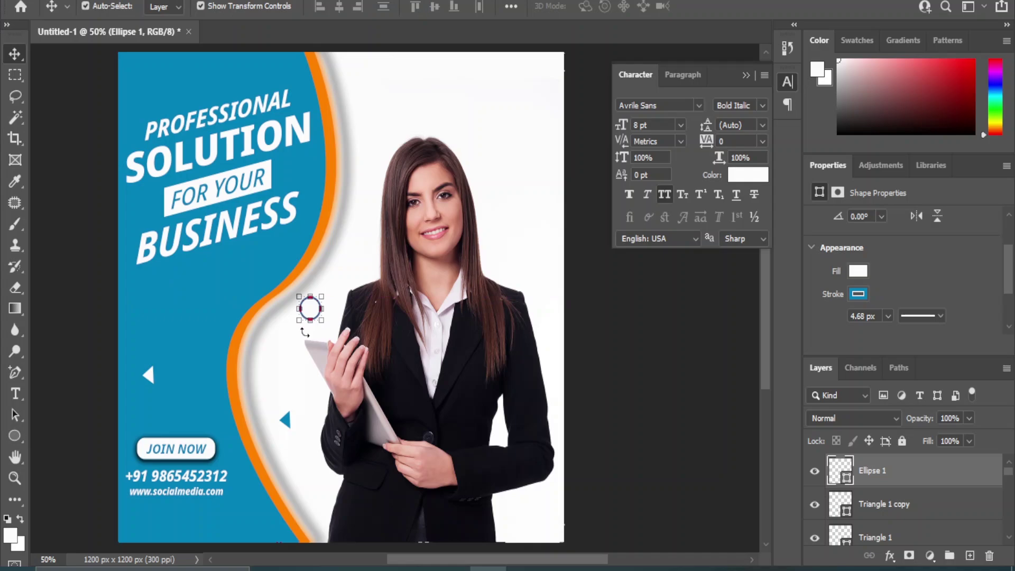
pyautogui.click(690, 351)
# Step: Duplicate the ring, shrink the copy and place it right of the woman's head
pyautogui.click(872, 471)
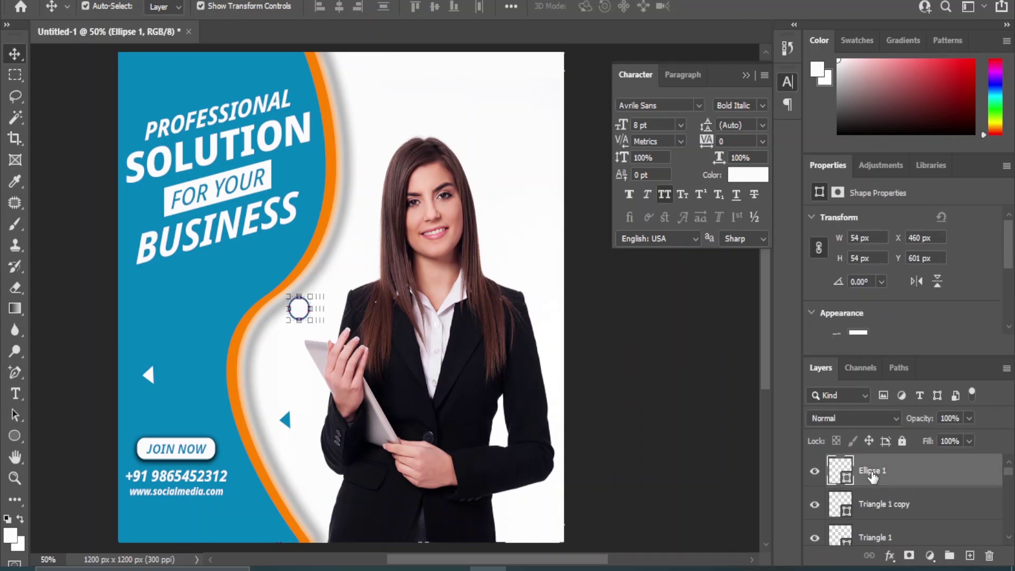
pyautogui.moveTo(310, 308); pyautogui.dragTo(300, 307)
pyautogui.click(303, 310)
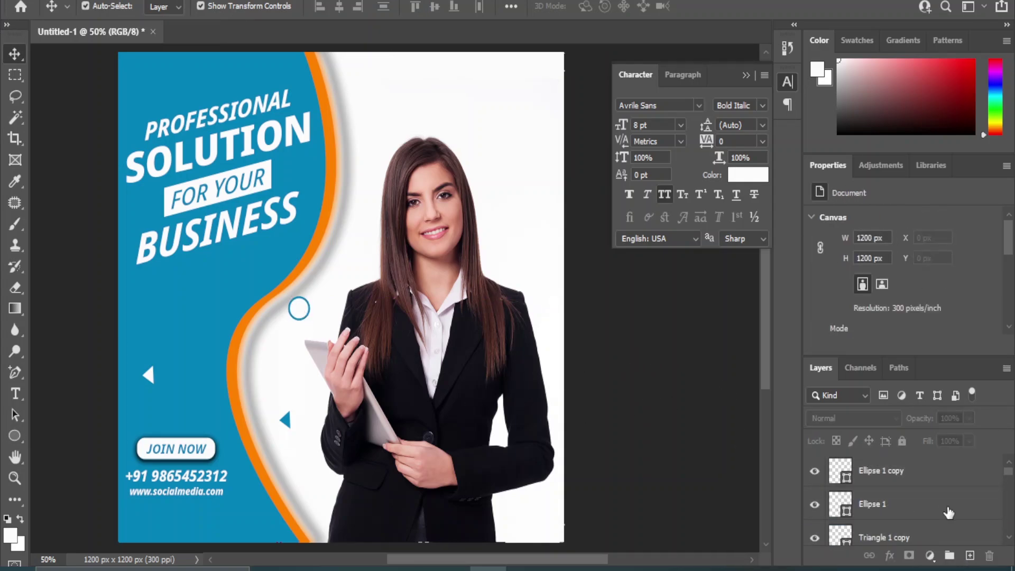
pyautogui.moveTo(311, 298); pyautogui.dragTo(512, 183)
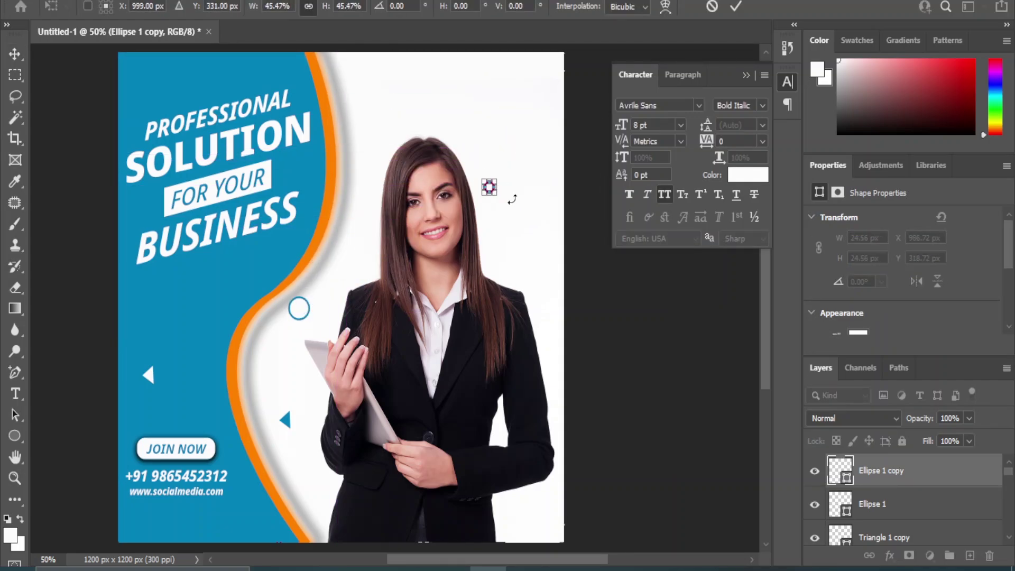
pyautogui.click(623, 339)
pyautogui.moveTo(493, 188)
pyautogui.mouseDown()
pyautogui.moveTo(515, 257)
pyautogui.moveTo(507, 257)
pyautogui.mouseUp()
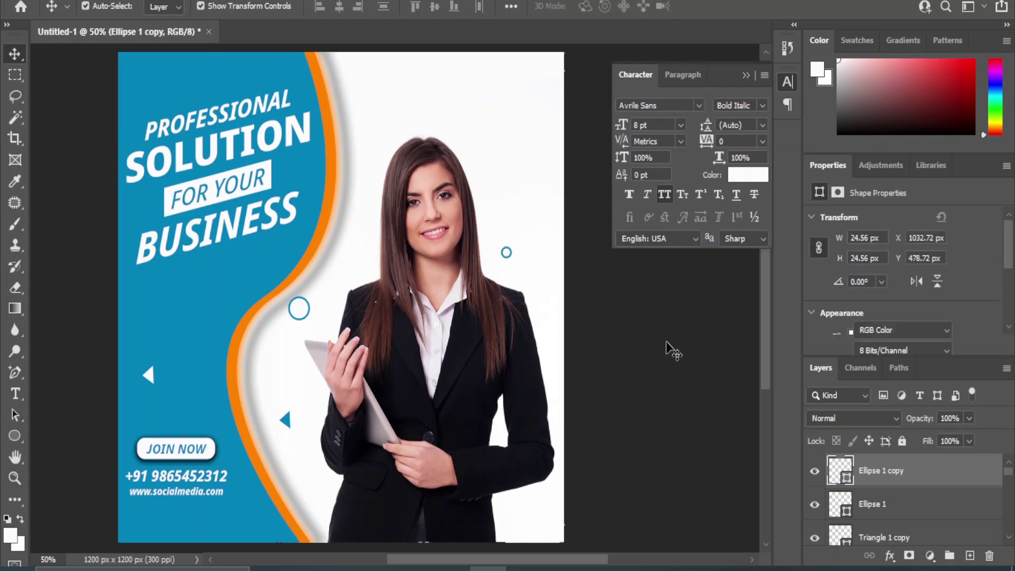
pyautogui.click(719, 384)
# Step: Set the Curvature Pen Tool to a thin blue stroke with no fill
pyautogui.click(7, 372)
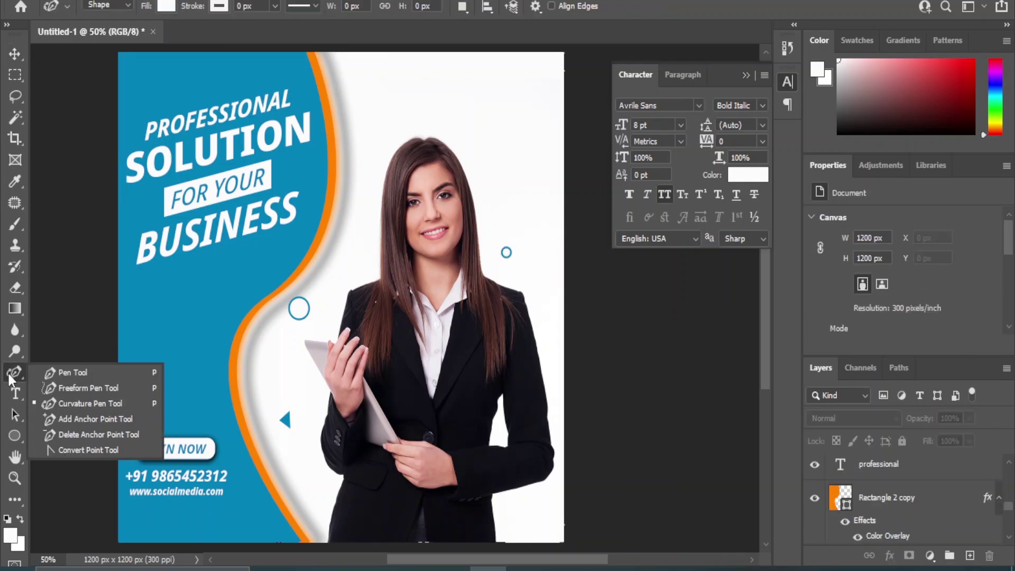
pyautogui.click(106, 404)
pyautogui.click(220, 7)
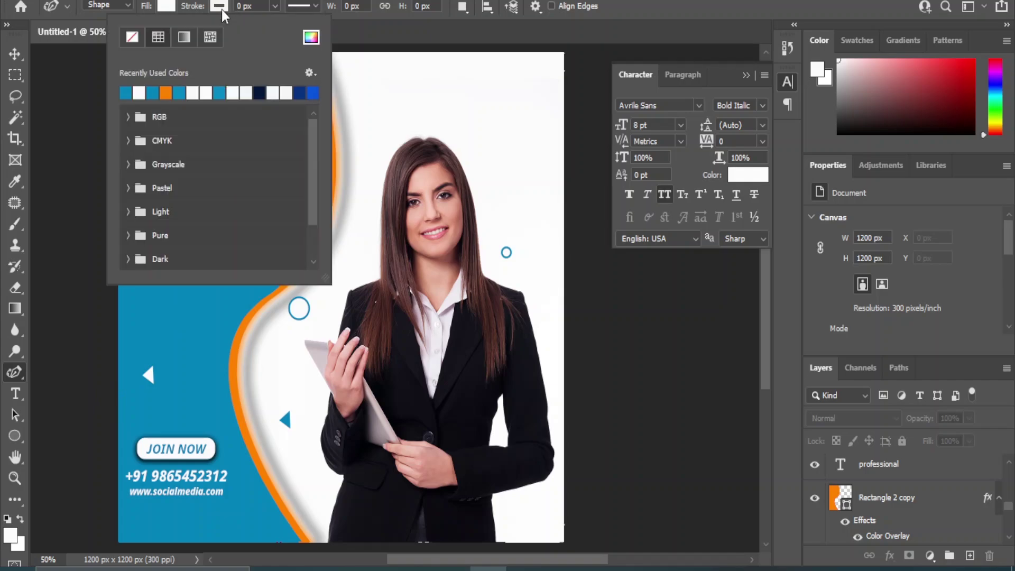
pyautogui.click(125, 93)
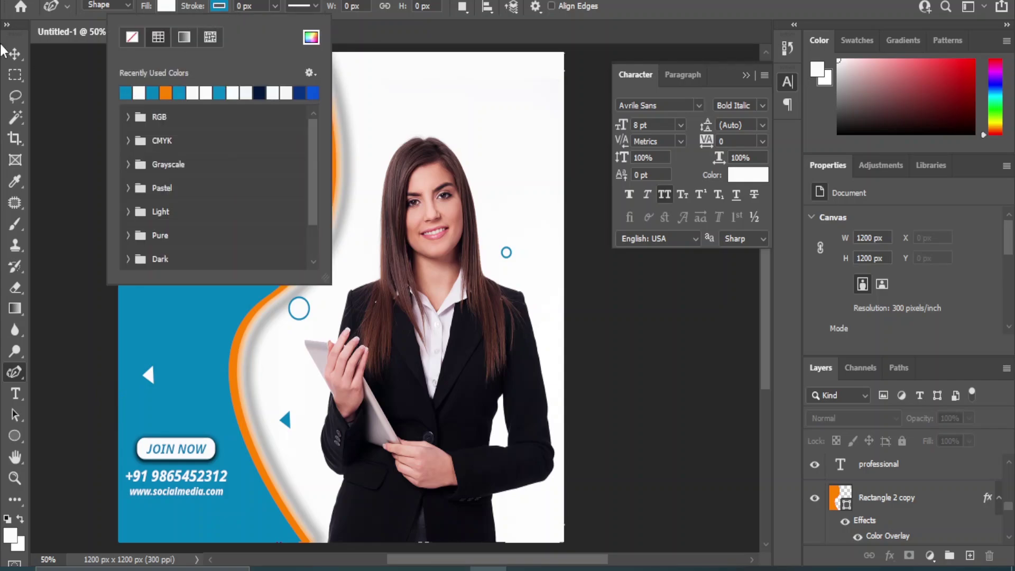
pyautogui.click(132, 37)
pyautogui.click(15, 54)
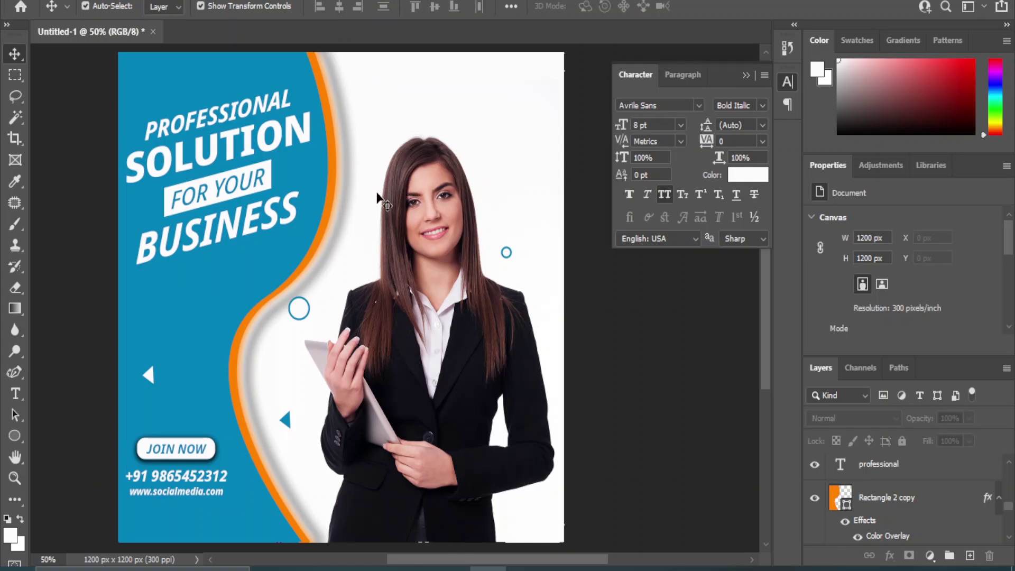
pyautogui.click(13, 372)
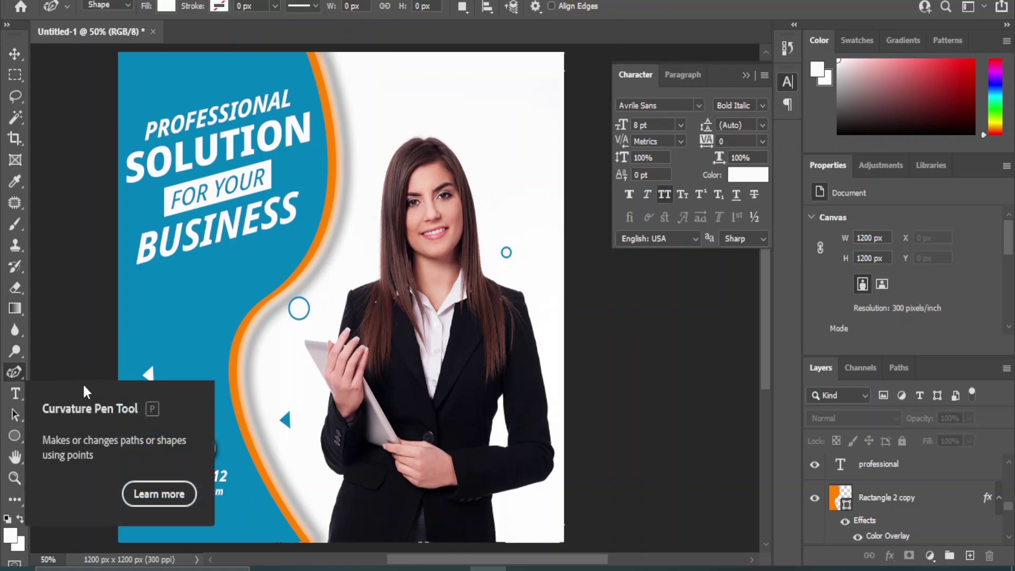
pyautogui.rightClick(16, 371)
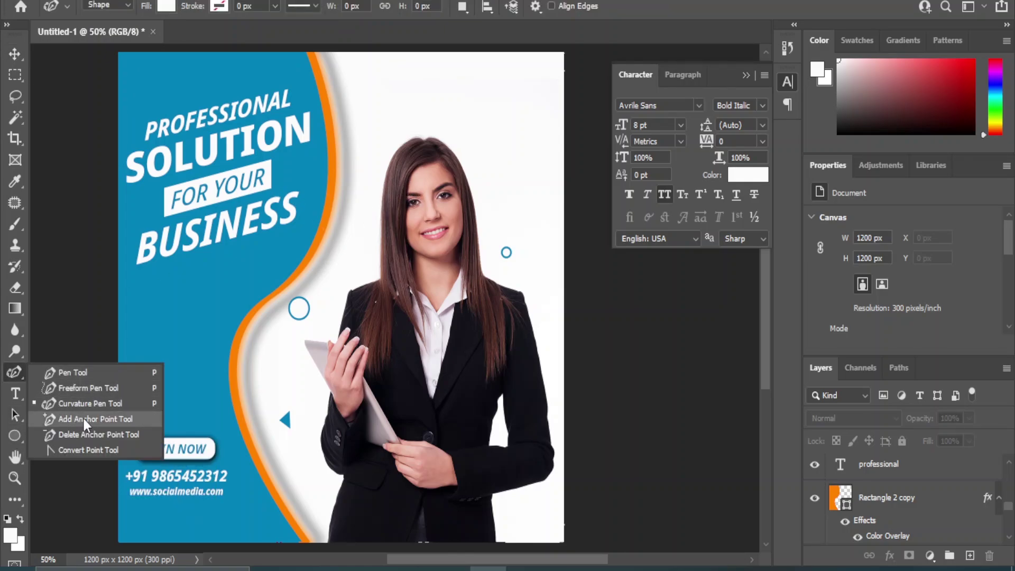
pyautogui.click(108, 403)
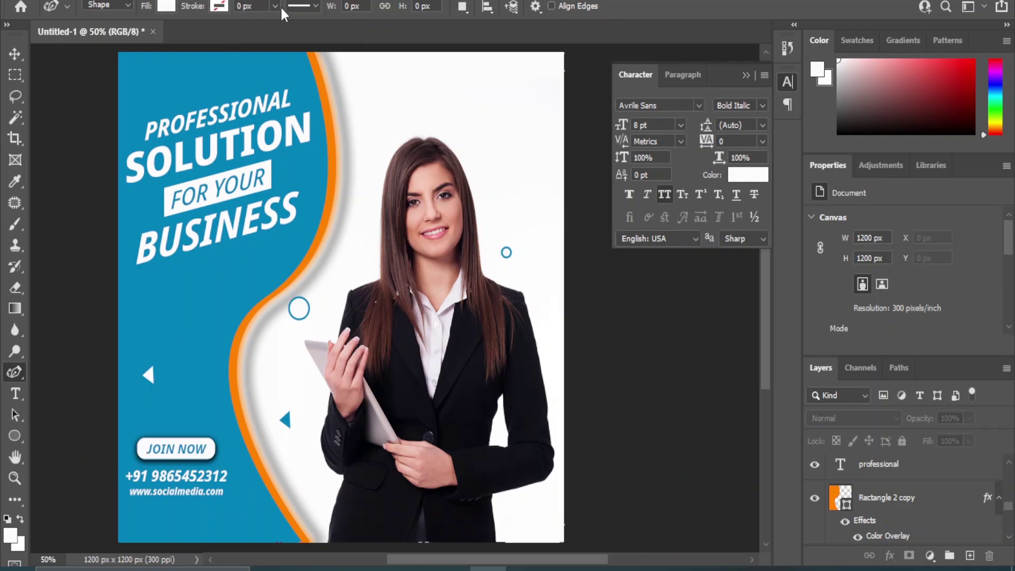
pyautogui.click(275, 7)
pyautogui.moveTo(275, 23); pyautogui.dragTo(280, 24)
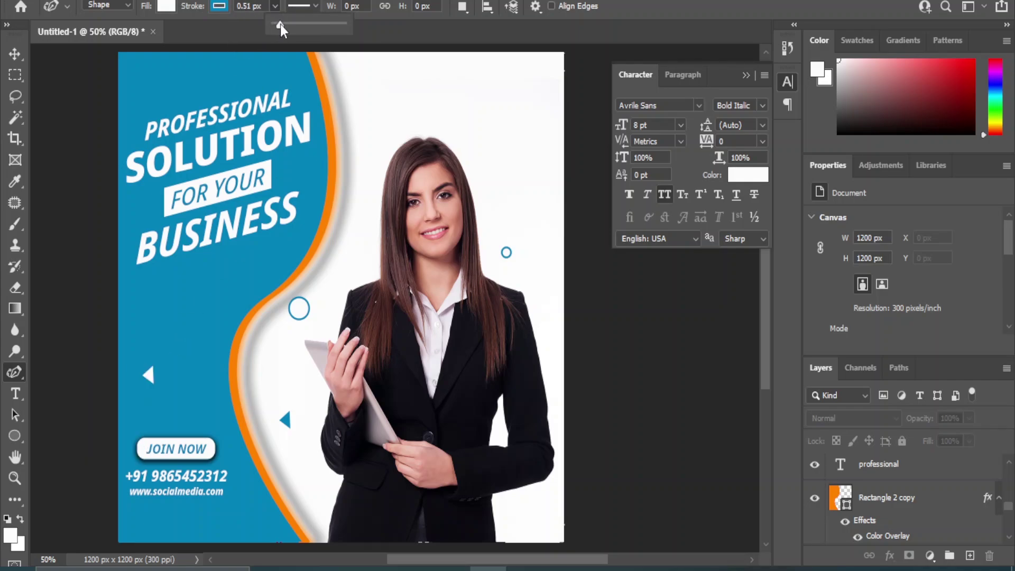
pyautogui.click(173, 5)
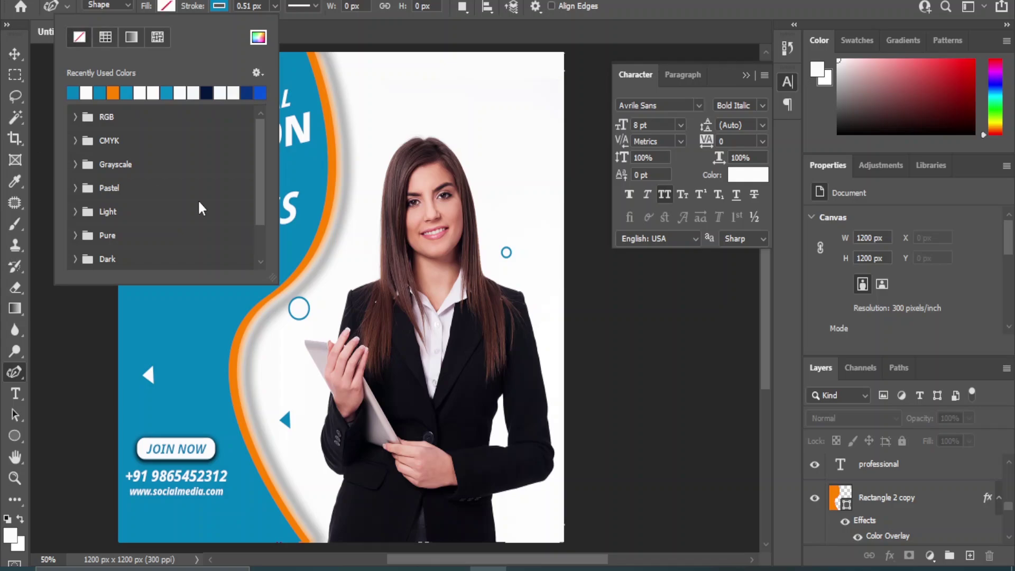
pyautogui.click(301, 525)
# Step: Draw a six-point zigzag wavy line near the flyer's bottom edge
pyautogui.moveTo(317, 518); pyautogui.dragTo(332, 530)
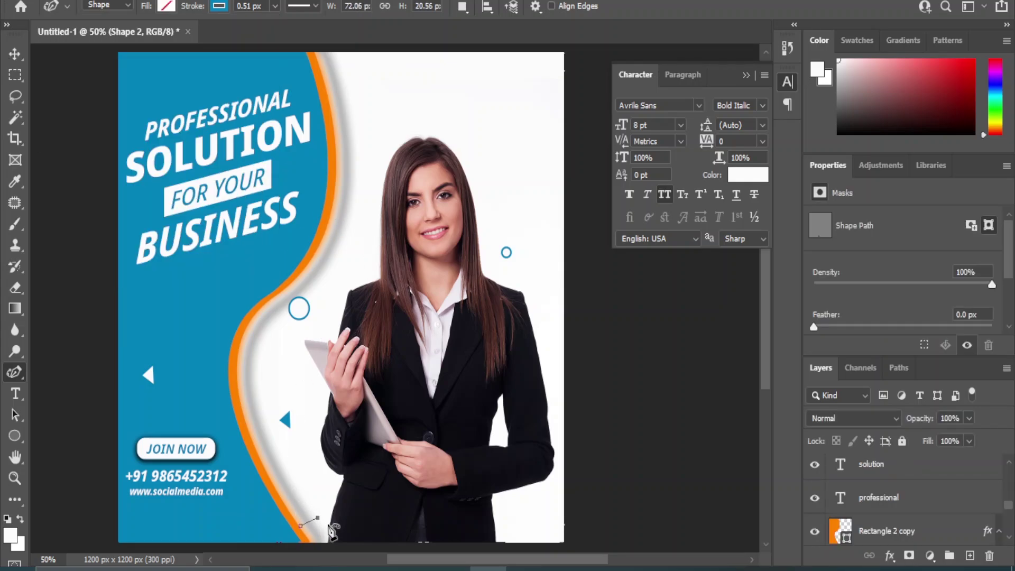
pyautogui.click(328, 524)
pyautogui.click(357, 521)
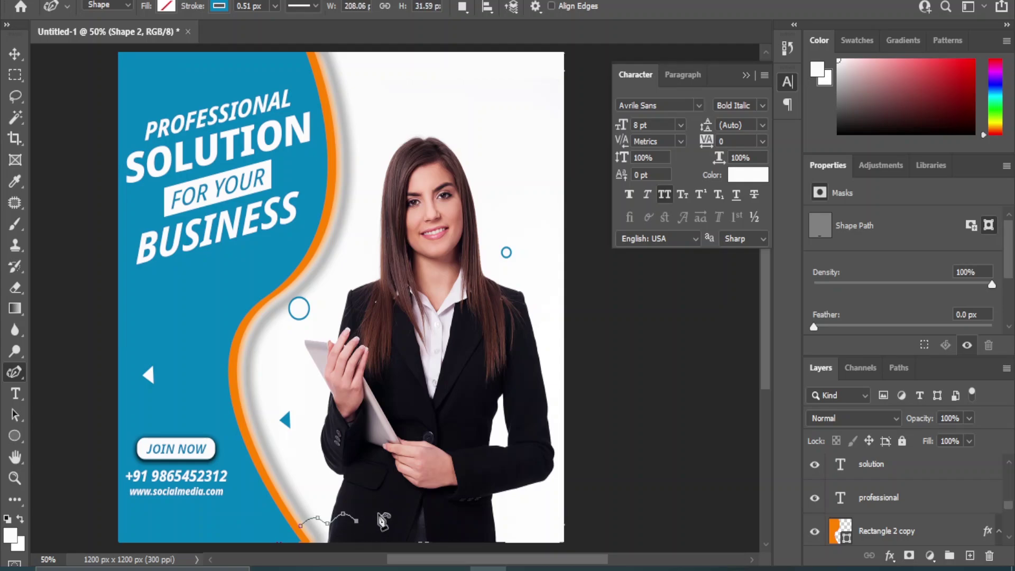
pyautogui.click(377, 513)
pyautogui.click(394, 526)
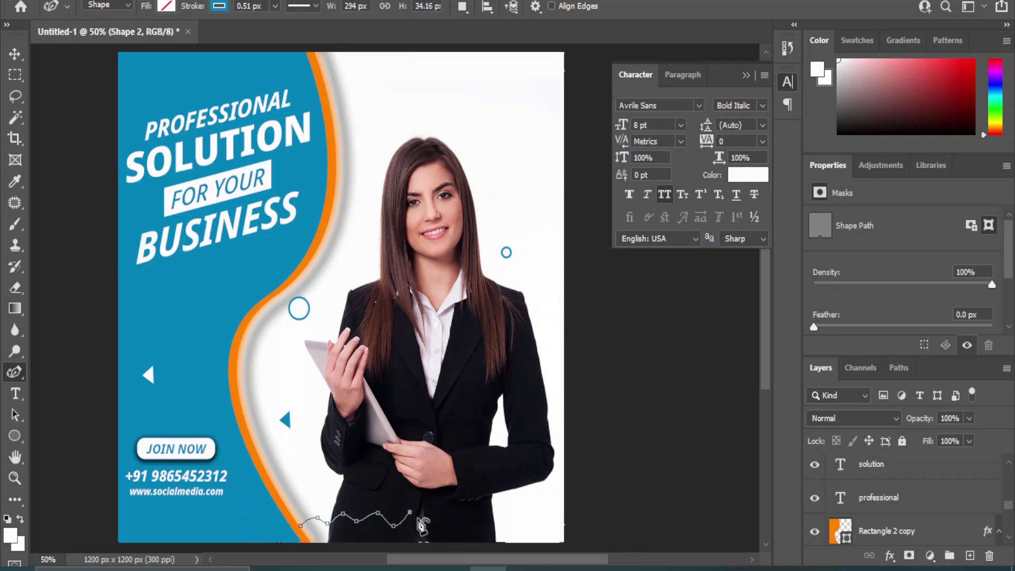
pyautogui.click(422, 522)
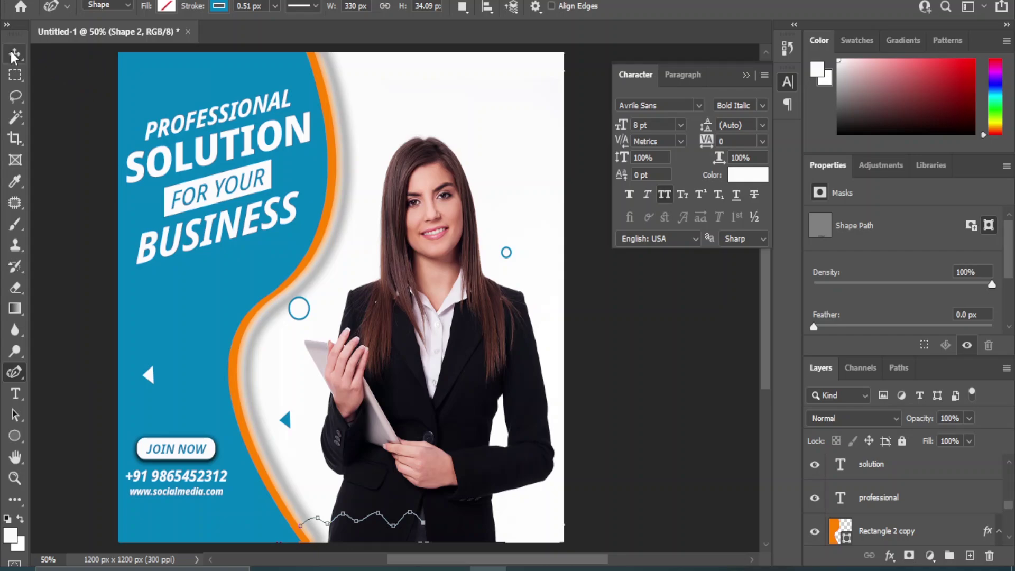
# Step: Thicken the wavy line's stroke, then shrink it and move it to the upper right
pyautogui.click(275, 6)
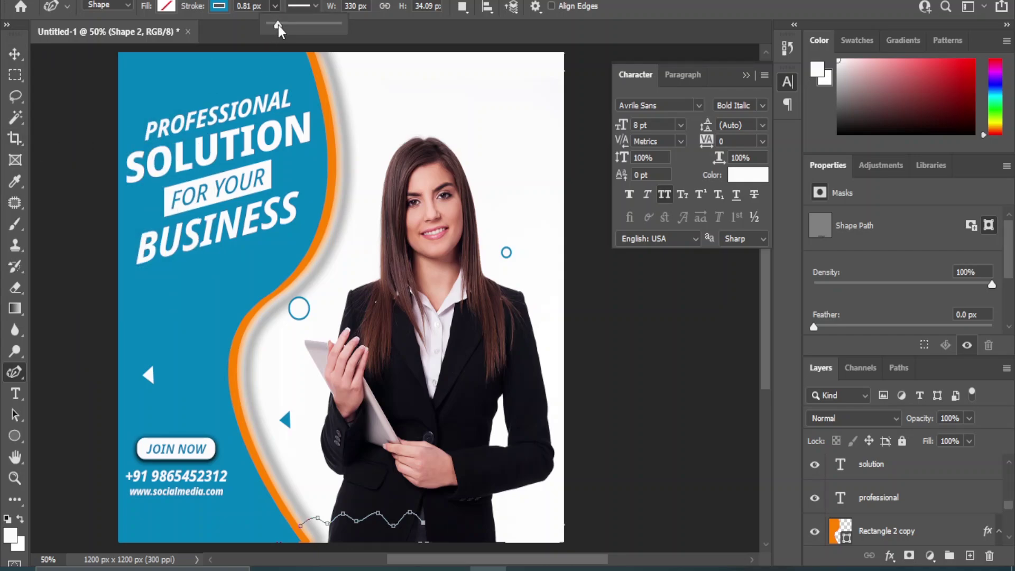
pyautogui.moveTo(278, 24); pyautogui.dragTo(281, 24)
pyautogui.hotkey('ctrl', 't')
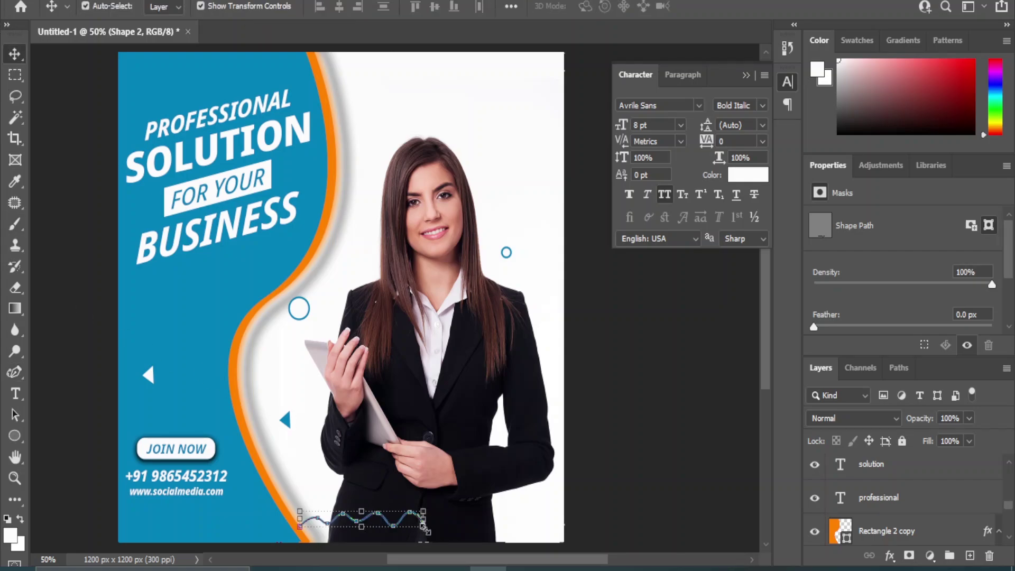
pyautogui.moveTo(423, 529)
pyautogui.mouseDown()
pyautogui.moveTo(381, 525)
pyautogui.moveTo(532, 197)
pyautogui.moveTo(532, 217)
pyautogui.moveTo(514, 213)
pyautogui.mouseUp()
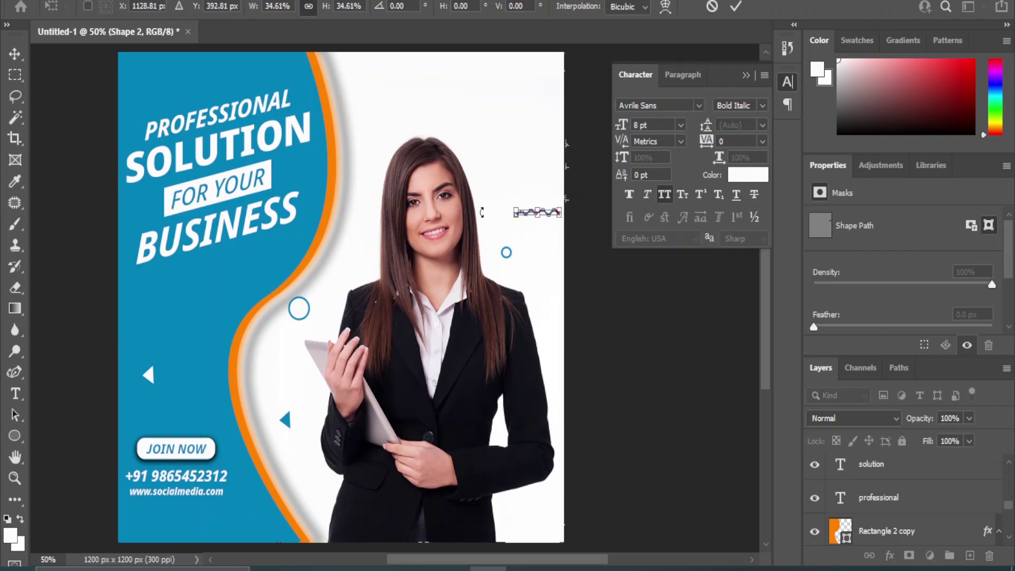
pyautogui.press('Return')
# Step: Duplicate the wavy line and move the copy down beside the left triangle
pyautogui.click(657, 324)
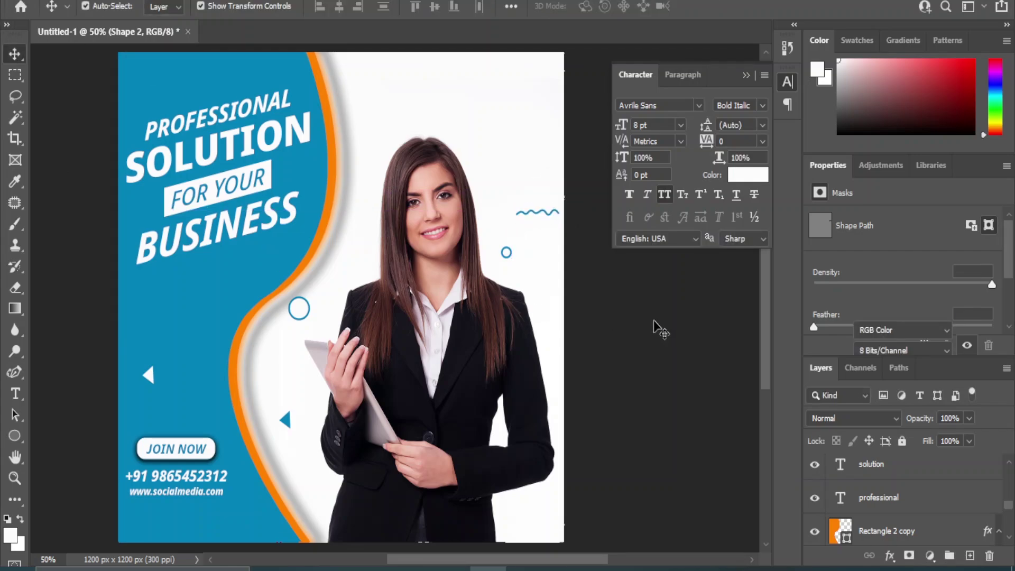
pyautogui.scroll(3, 853, 464)
pyautogui.scroll(3, 853, 464)
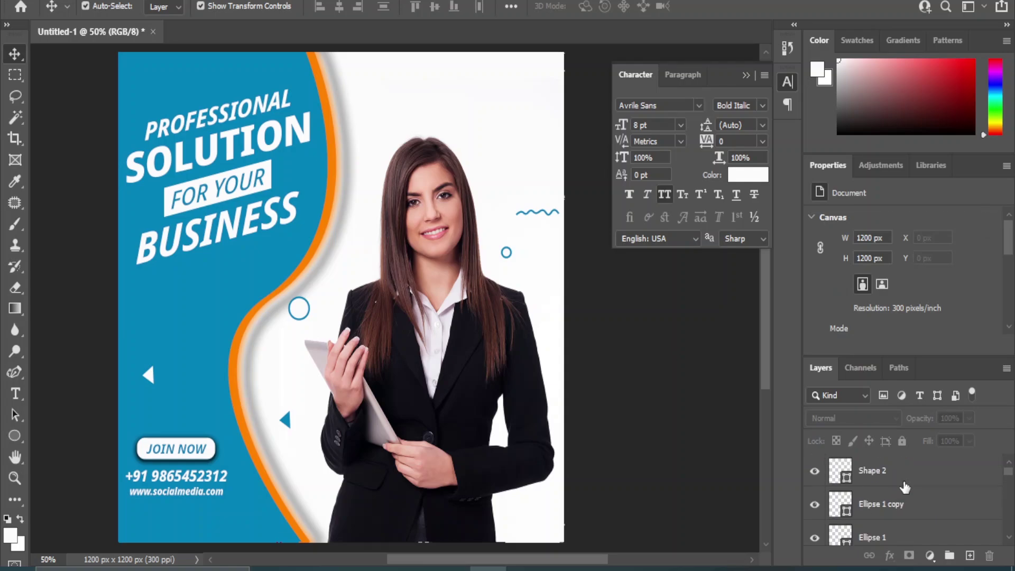
pyautogui.click(901, 478)
pyautogui.moveTo(912, 480); pyautogui.dragTo(969, 555)
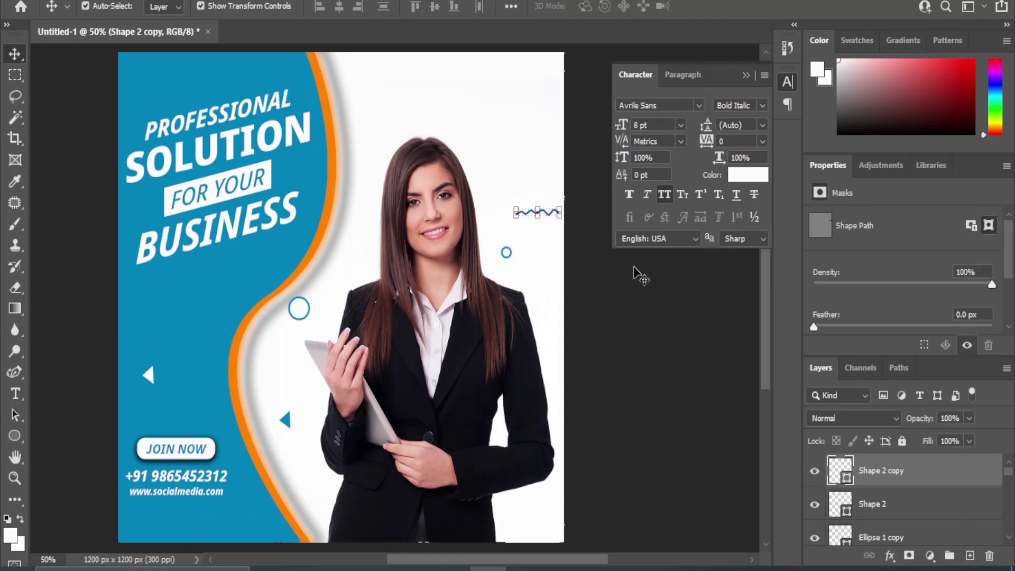
pyautogui.moveTo(531, 214); pyautogui.dragTo(269, 384)
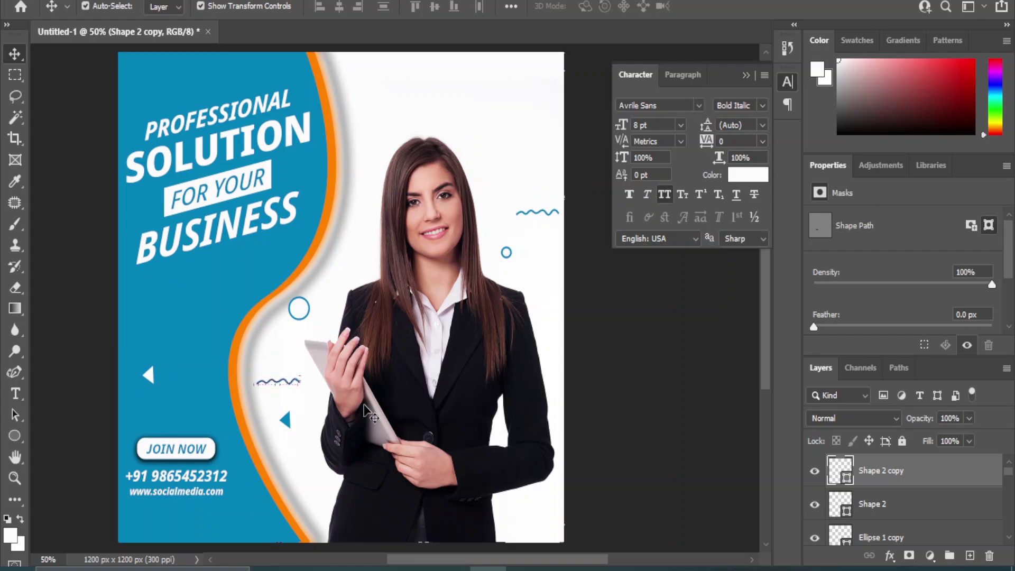
pyautogui.click(646, 391)
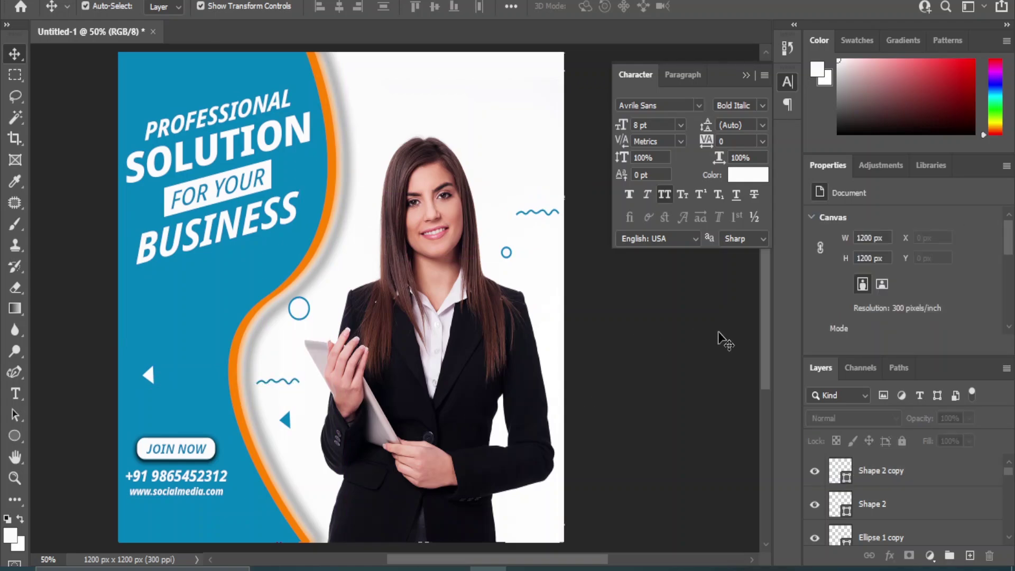
# Step: Add a new empty layer and set the Ellipse Tool to a solid blue fill
pyautogui.click(969, 556)
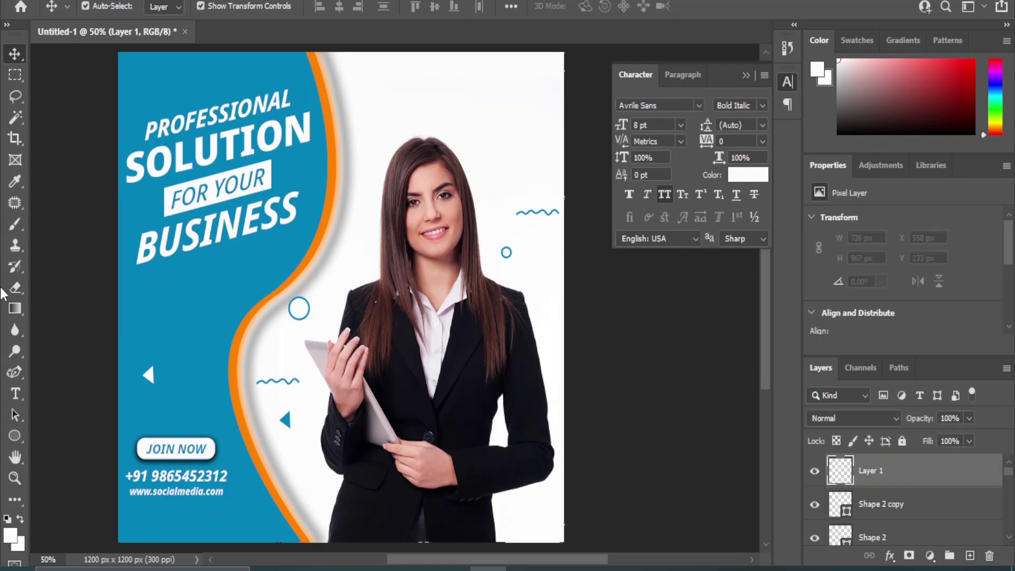
pyautogui.rightClick(11, 438)
pyautogui.click(60, 454)
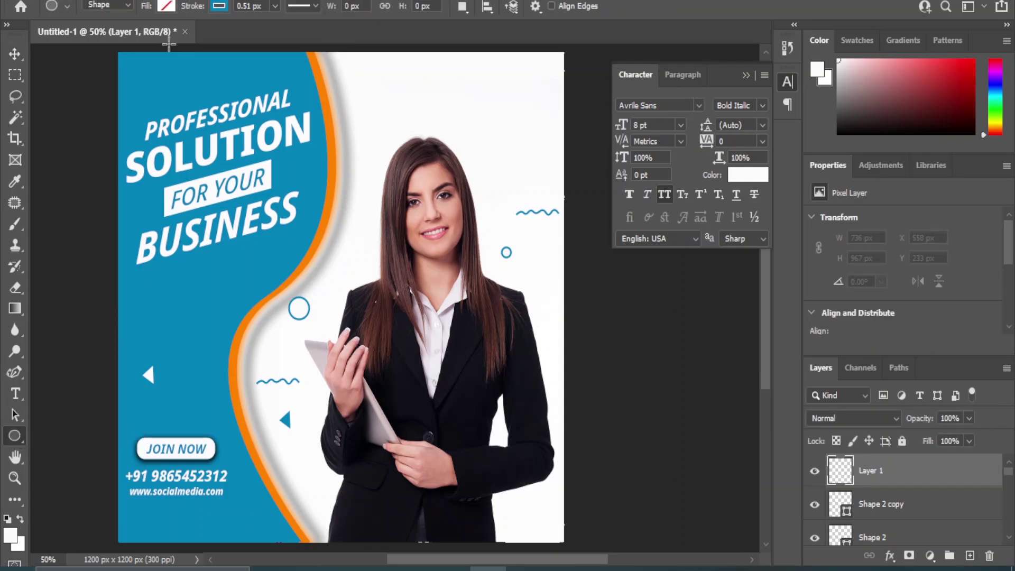
pyautogui.click(167, 6)
pyautogui.click(73, 93)
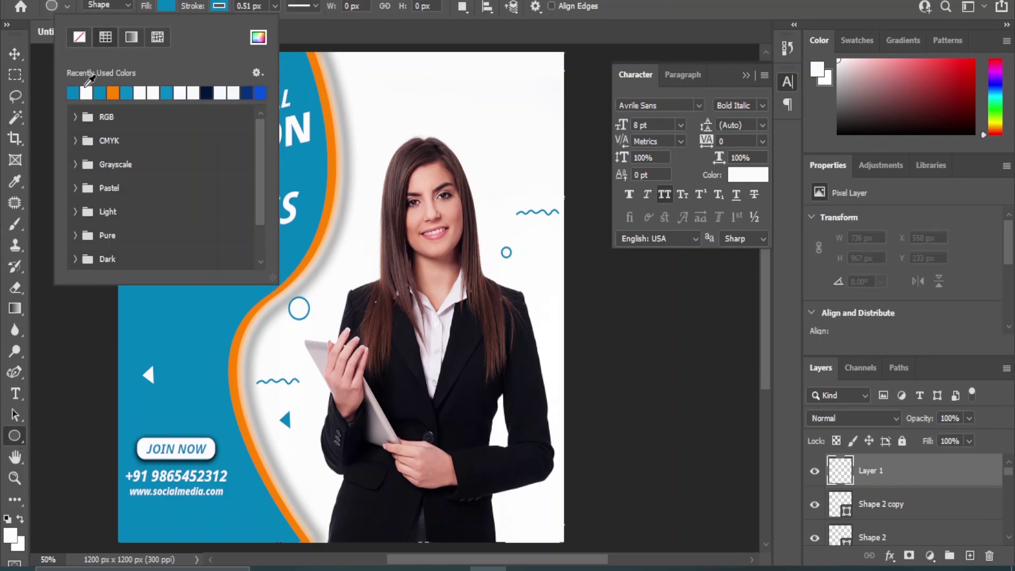
pyautogui.click(276, 12)
pyautogui.click(14, 54)
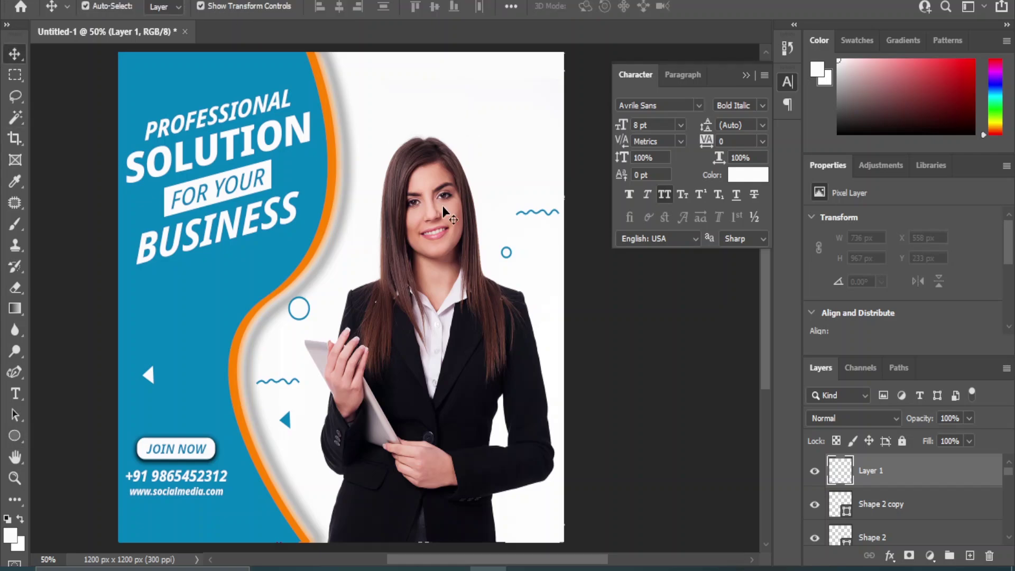
pyautogui.click(15, 437)
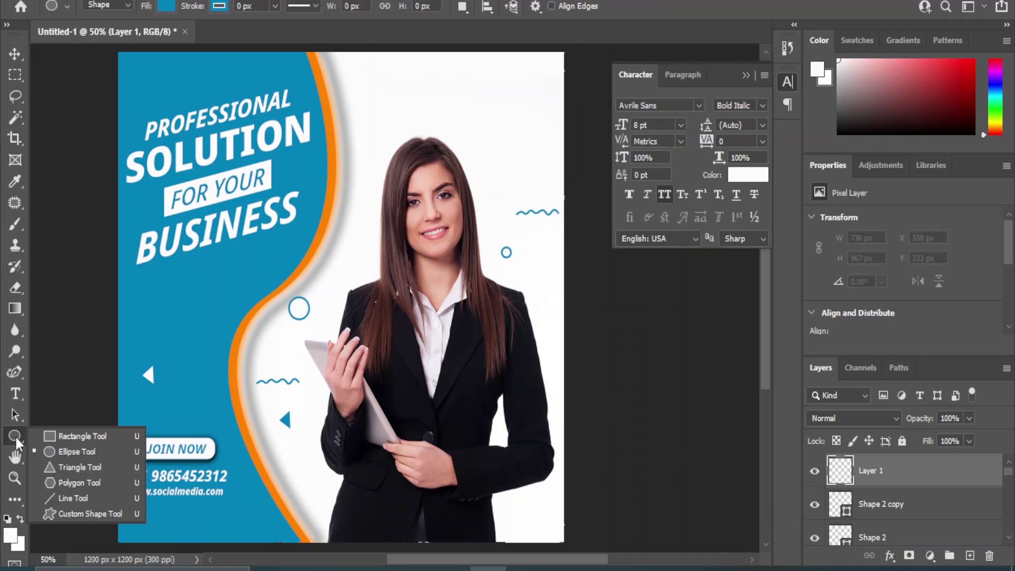
pyautogui.click(74, 452)
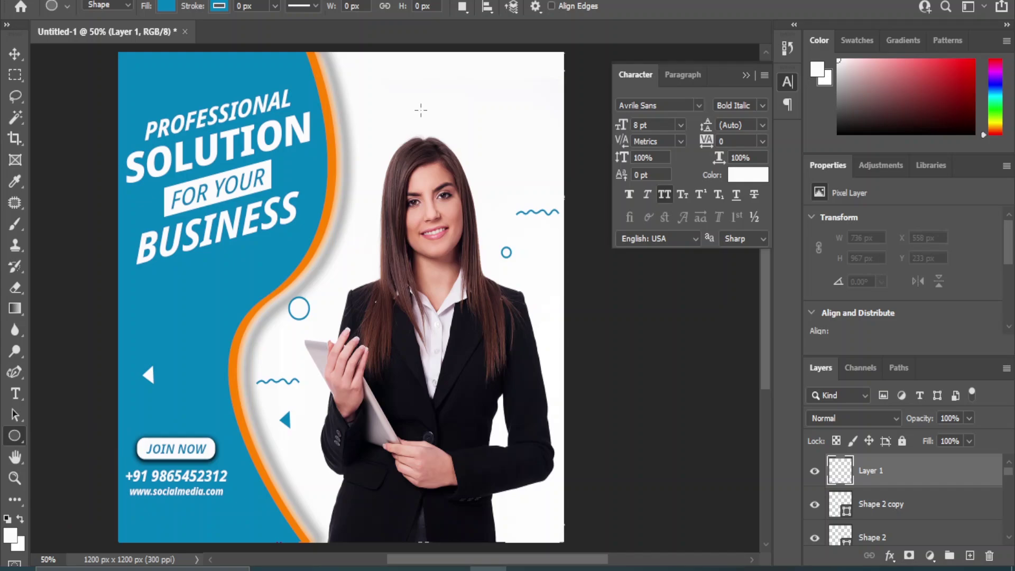
pyautogui.hotkey('ctrl', '+')
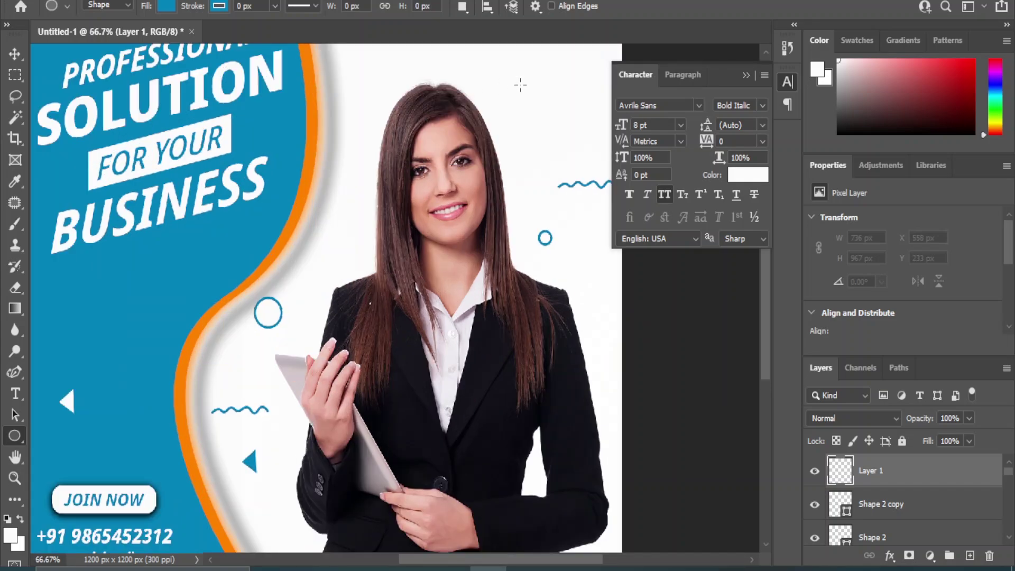
# Step: Draw a small blue dot and place it near the flyer's top-right corner
pyautogui.moveTo(516, 70); pyautogui.dragTo(521, 78)
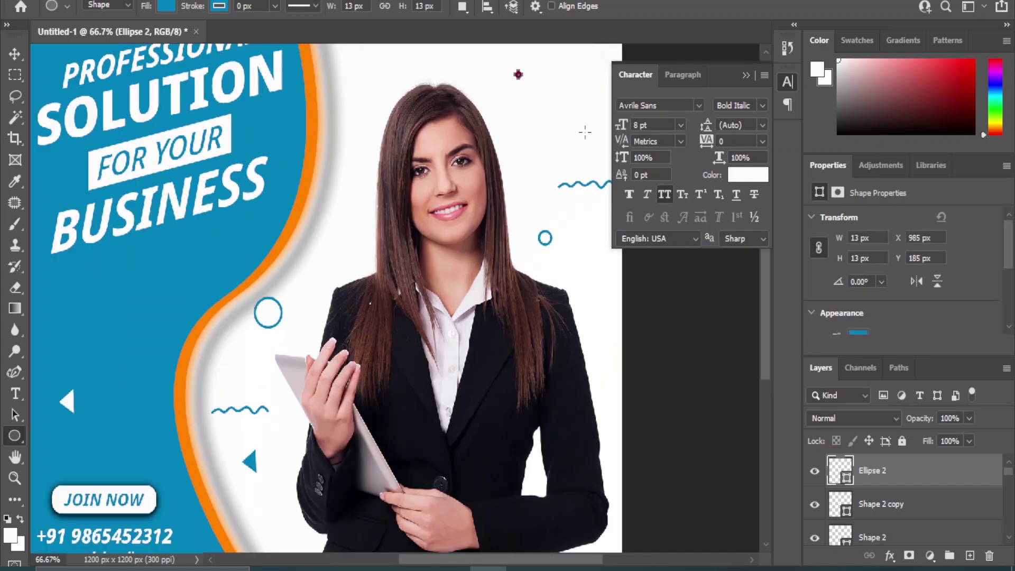
pyautogui.click(12, 51)
pyautogui.click(664, 296)
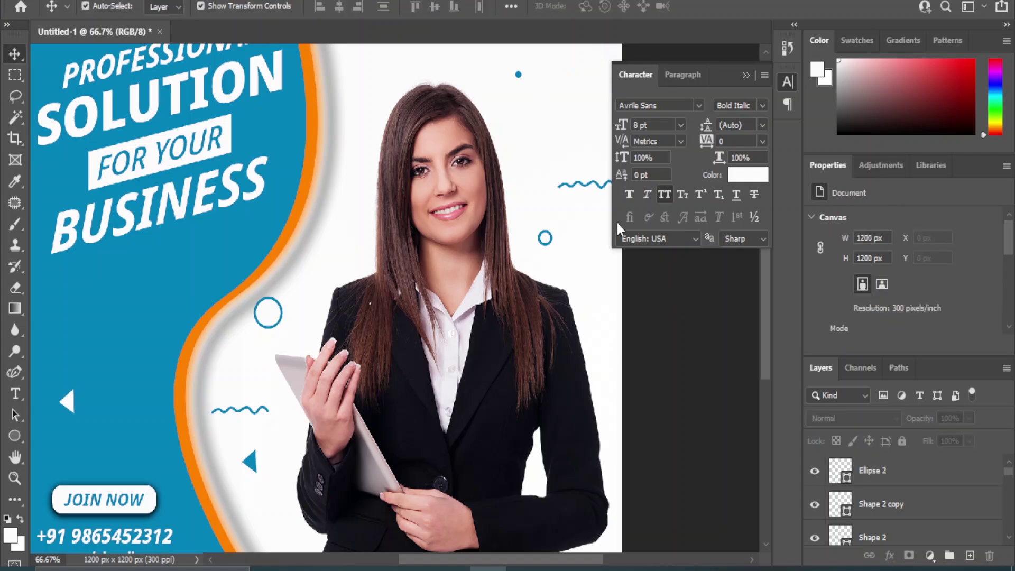
pyautogui.moveTo(525, 78); pyautogui.dragTo(613, 57)
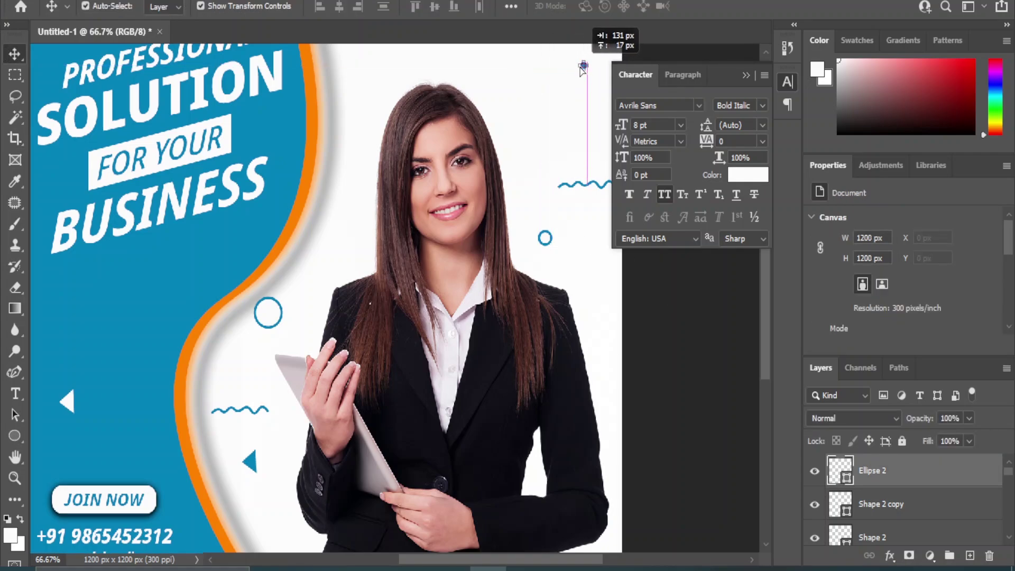
pyautogui.moveTo(614, 57); pyautogui.dragTo(600, 62)
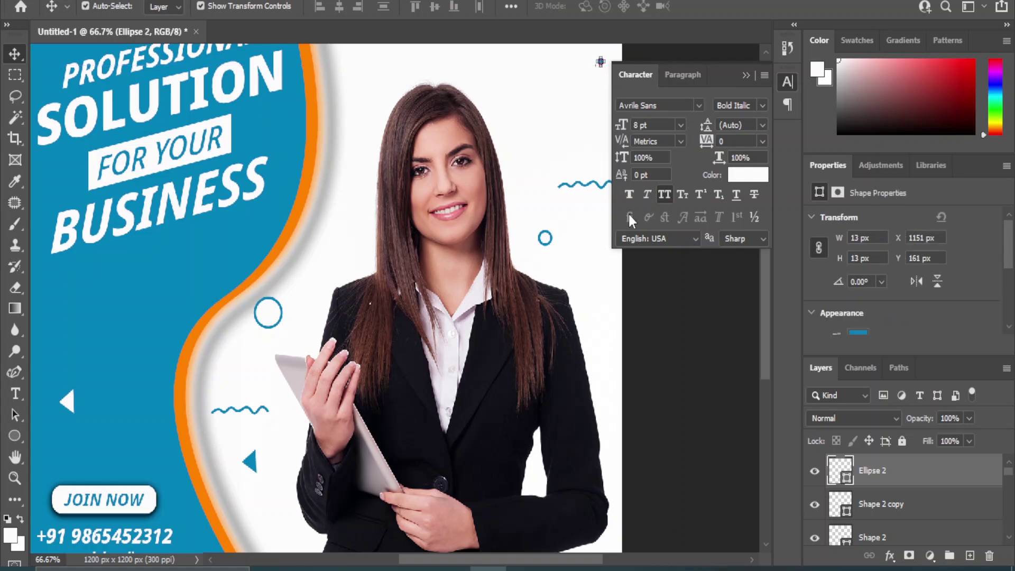
# Step: Duplicate the dot and nudge the copies left into a row of five
pyautogui.hotkey('ctrl', 'j')
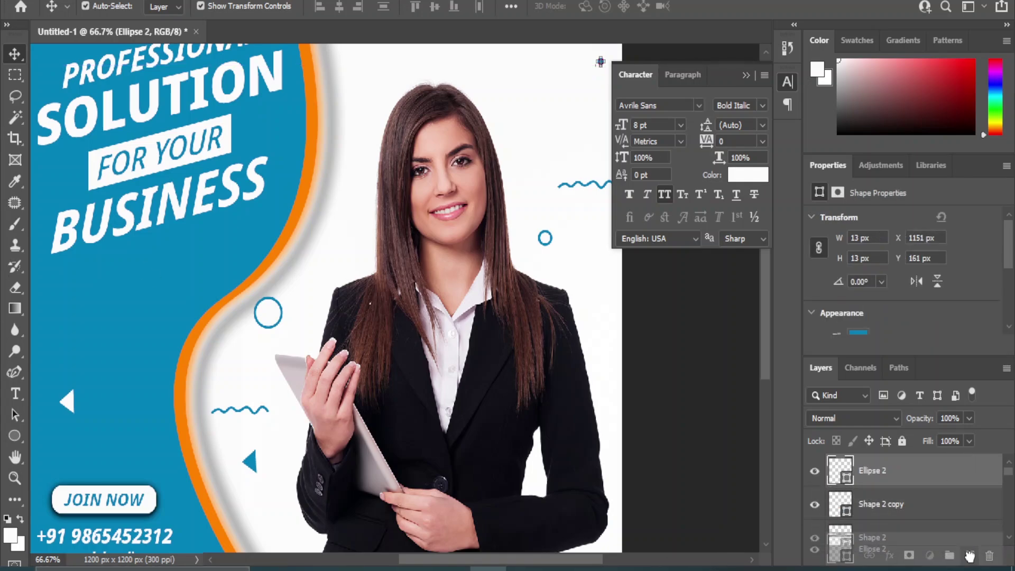
pyautogui.hotkey('shift', 'Left')
pyautogui.hotkey('shift', 'Left')
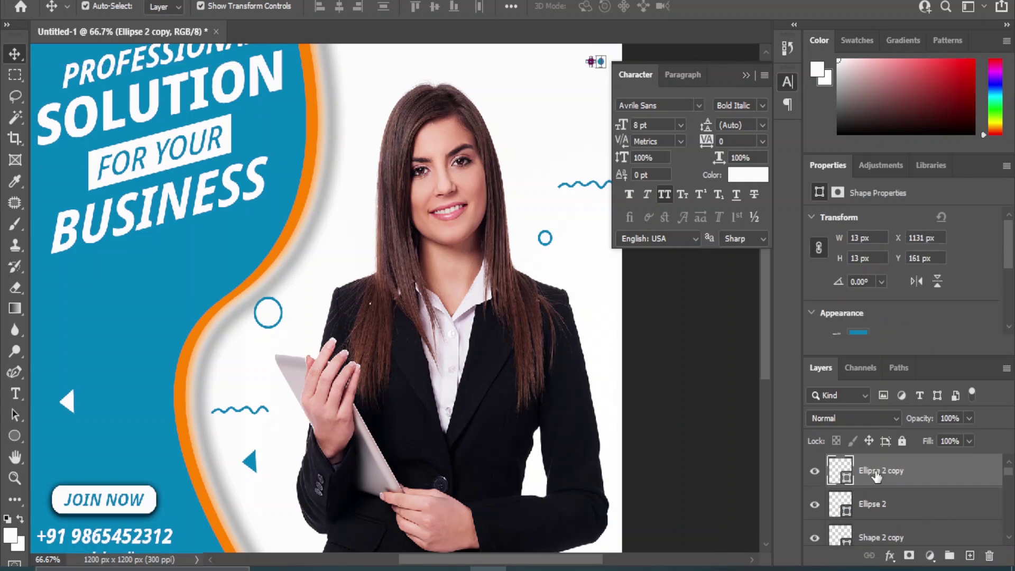
pyautogui.hotkey('ctrl', 'j')
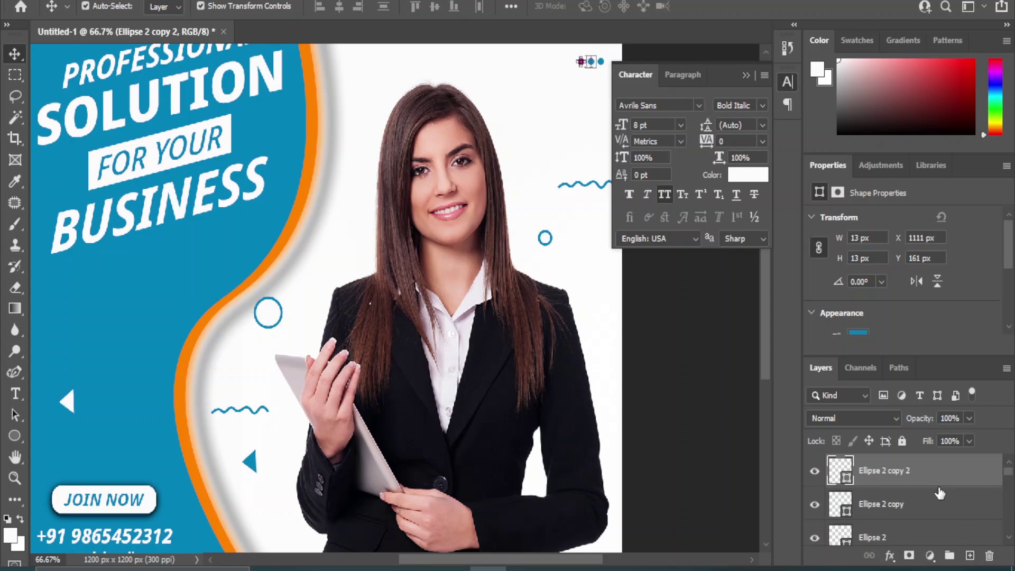
pyautogui.hotkey('ctrl', 'j')
pyautogui.hotkey('ctrl', 'j')
pyautogui.hotkey('shift', 'Left')
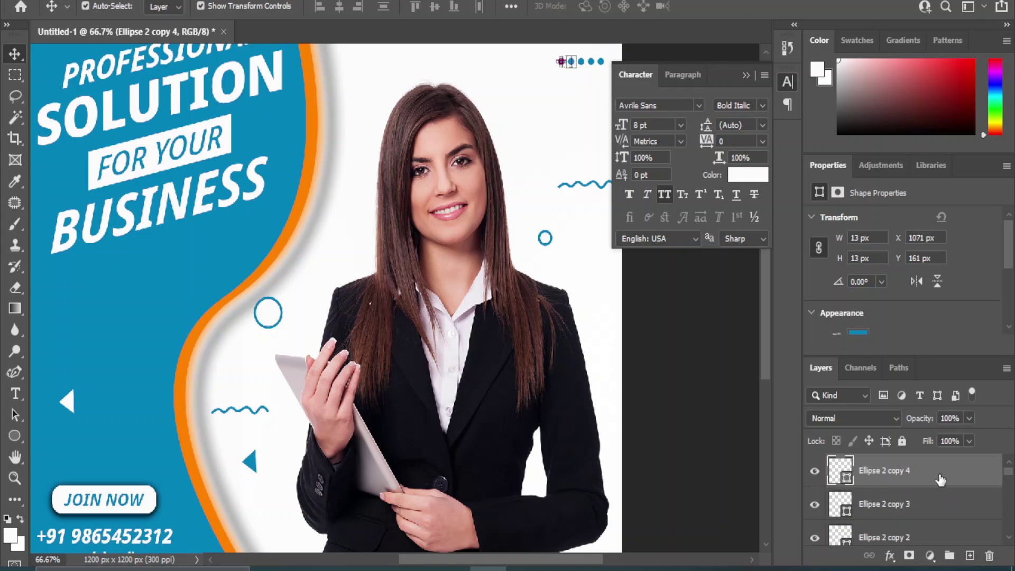
# Step: Select all five dot layers together in the Layers panel
pyautogui.scroll(-2, 929, 525)
pyautogui.scroll(-1, 928, 525)
pyautogui.scroll(-2, 929, 525)
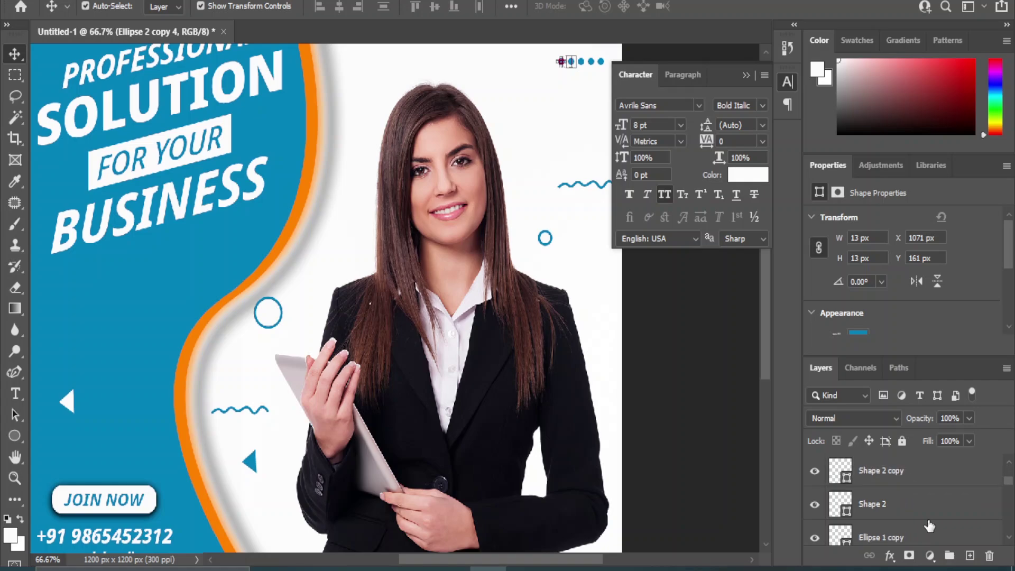
pyautogui.click(708, 380)
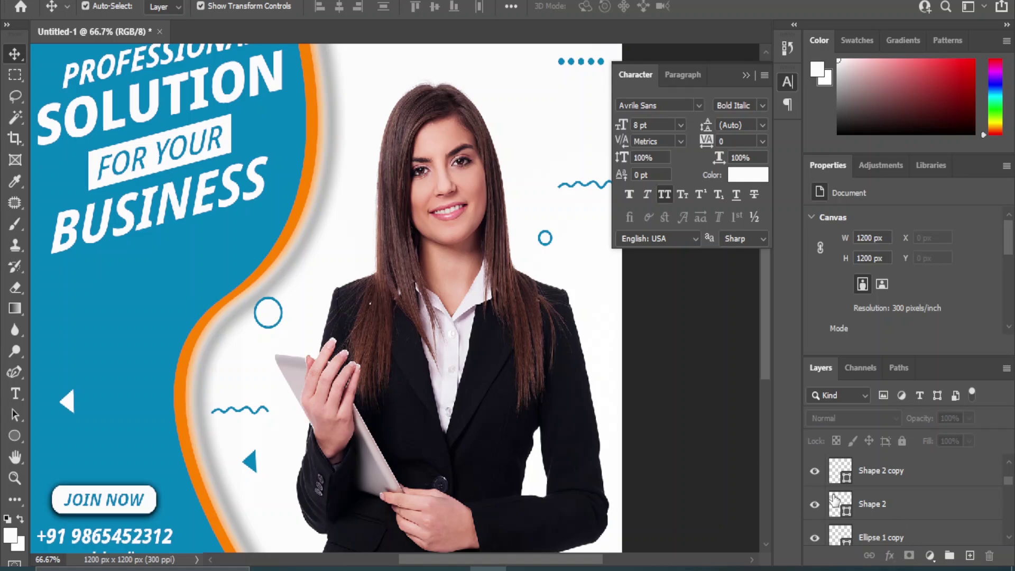
pyautogui.click(830, 511)
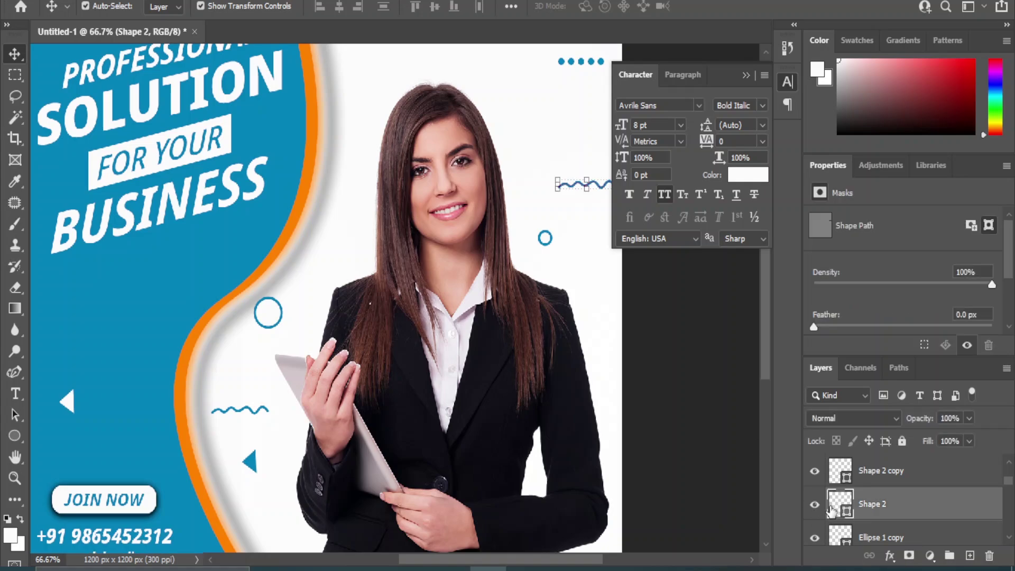
pyautogui.click(834, 472)
pyautogui.scroll(1, 876, 486)
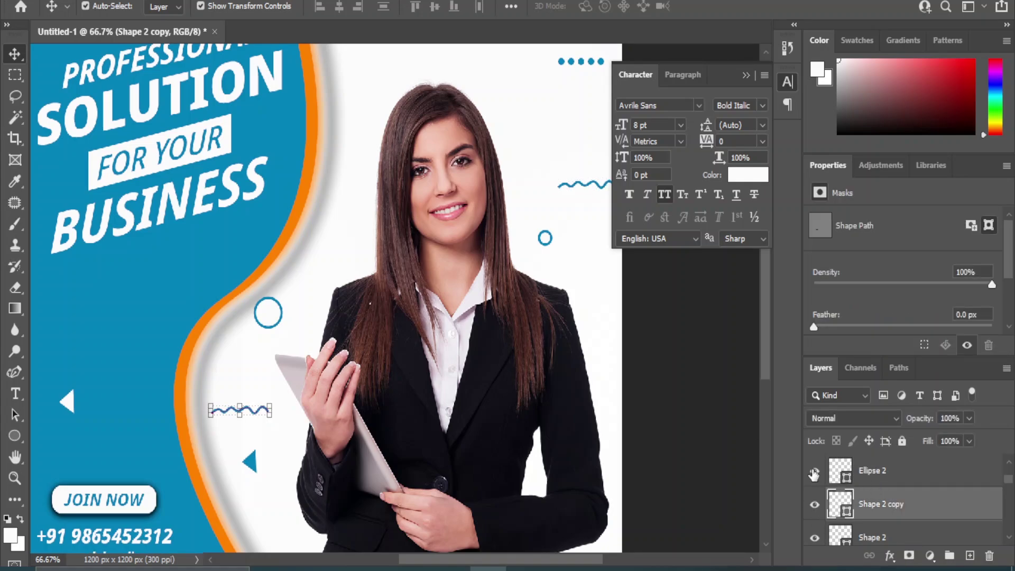
pyautogui.click(703, 443)
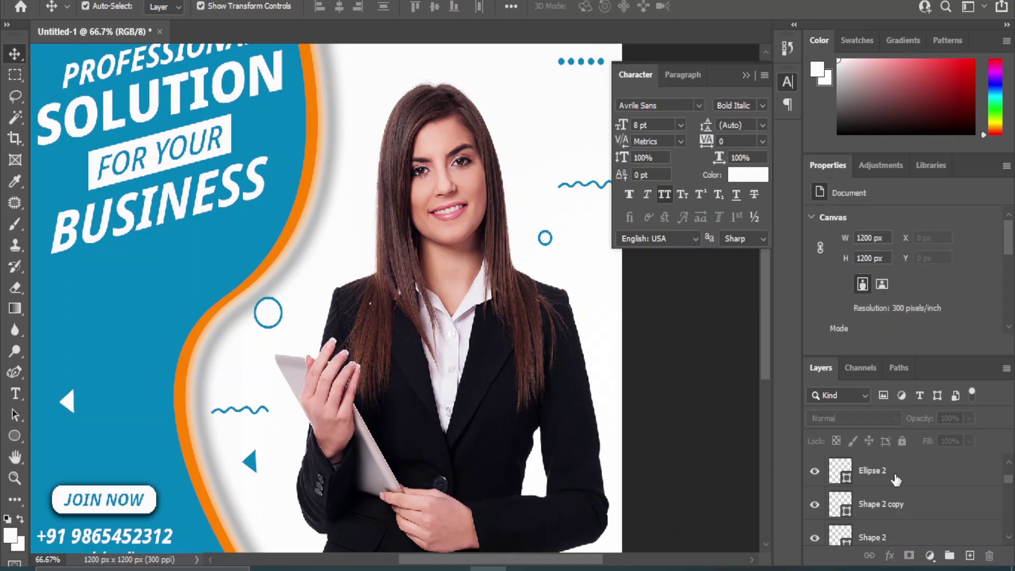
pyautogui.click(895, 479)
pyautogui.scroll(2, 899, 479)
pyautogui.scroll(2, 913, 479)
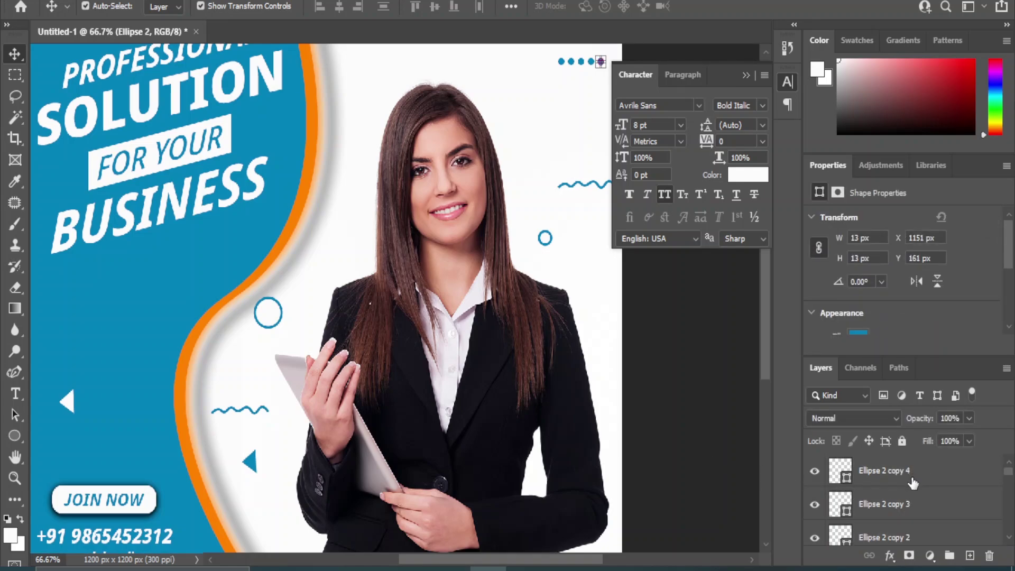
pyautogui.keyDown('shift'); pyautogui.click(913, 481); pyautogui.keyUp('shift')
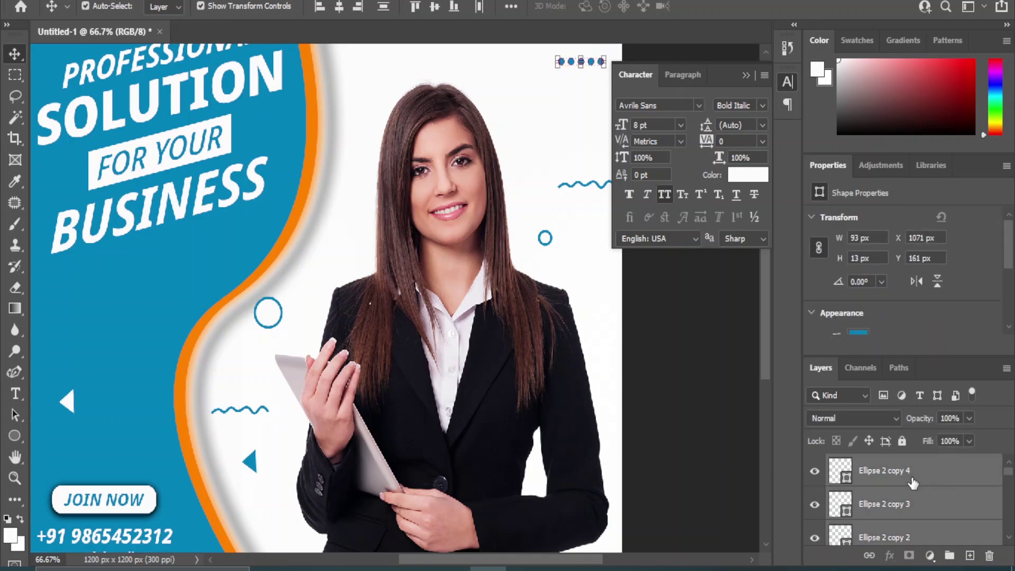
# Step: Group the dots, duplicate the group and offset the copy down and right as a second row
pyautogui.click(949, 556)
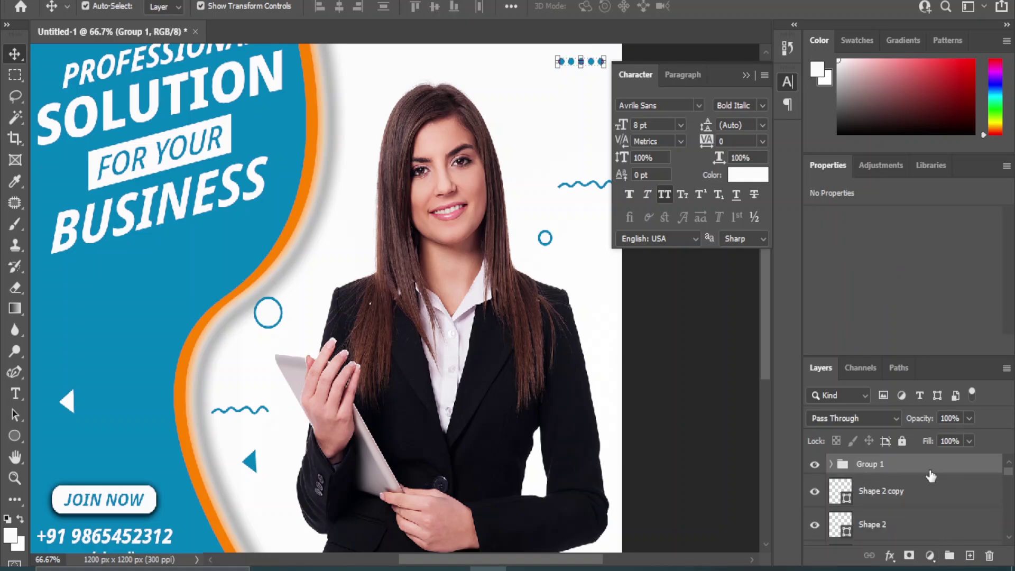
pyautogui.moveTo(867, 476); pyautogui.dragTo(969, 555)
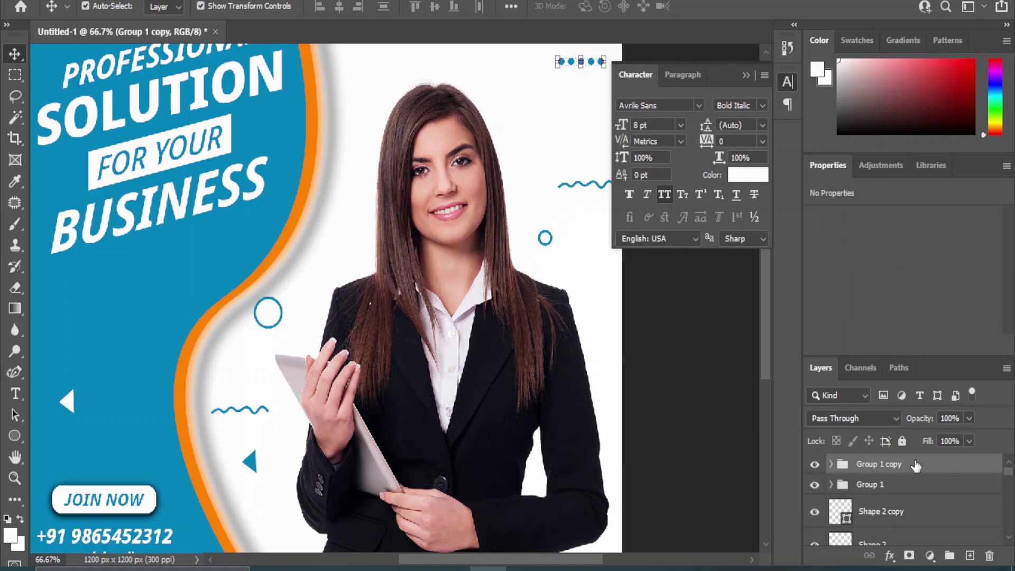
pyautogui.hotkey('shift', 'Down')
pyautogui.hotkey('shift', 'Down')
pyautogui.hotkey('shift', 'Down')
pyautogui.hotkey('shift', 'Right')
pyautogui.hotkey('shift', 'Right')
pyautogui.hotkey('shift', 'Right')
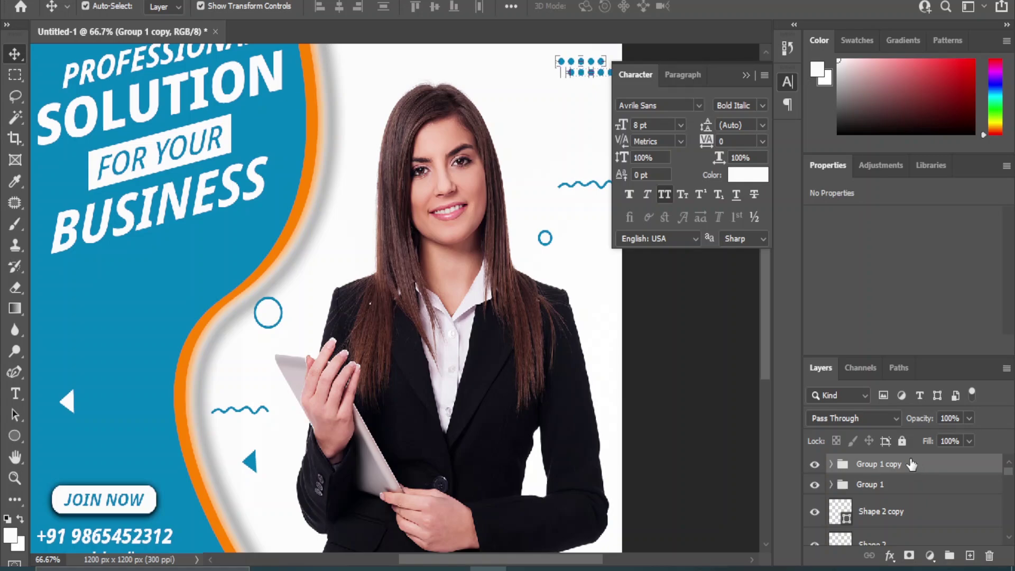
pyautogui.click(680, 333)
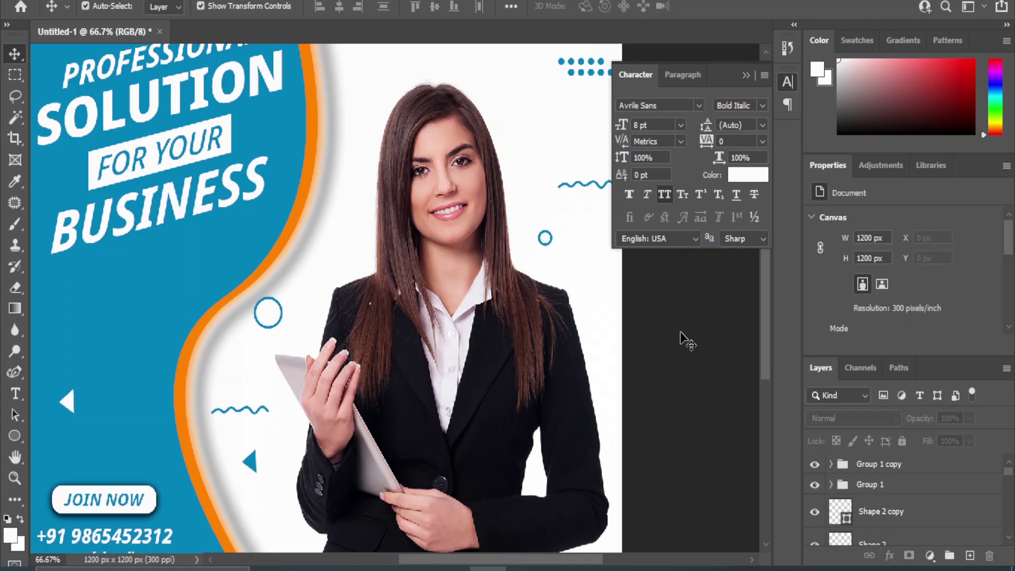
pyautogui.hotkey('ctrl', '-')
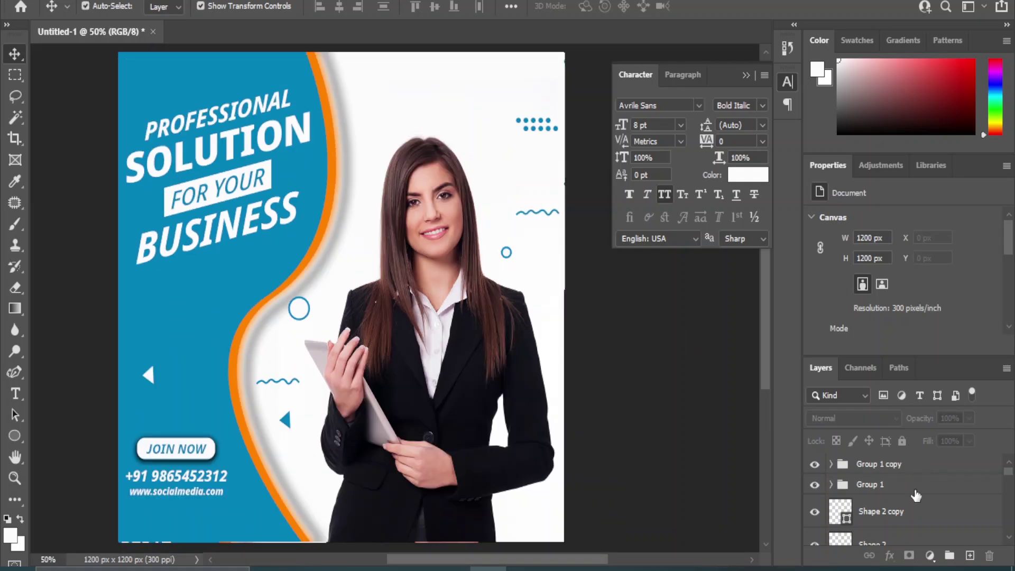
# Step: Select both dot rows and nudge them up closer to the top edge
pyautogui.click(904, 485)
pyautogui.hotkey('shift', 'Up')
pyautogui.hotkey('shift', 'Up')
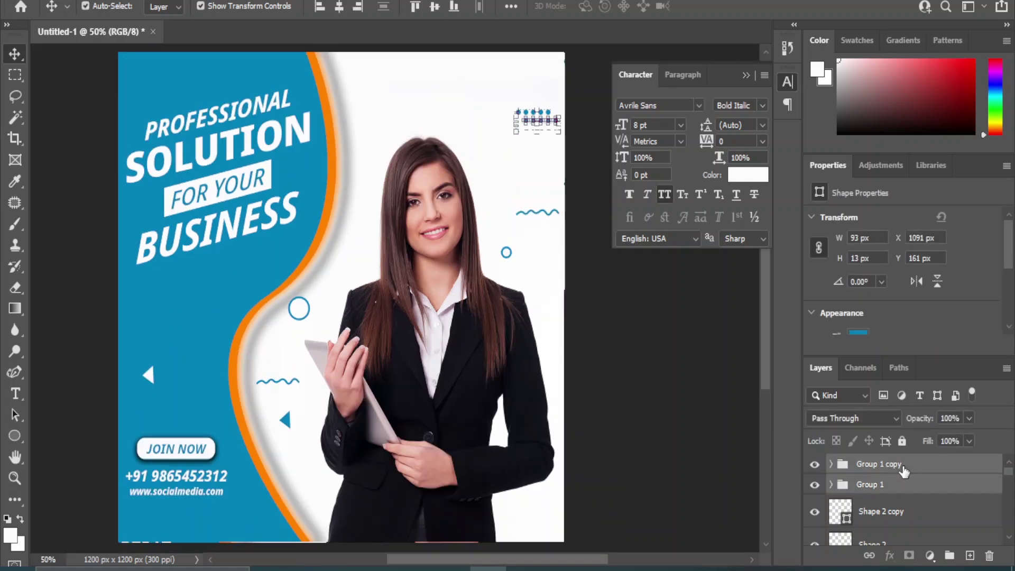
pyautogui.hotkey('shift', 'Up')
pyautogui.hotkey('shift', 'Up')
pyautogui.hotkey('shift', 'Up')
pyautogui.hotkey('shift', 'Up')
pyautogui.hotkey('shift', 'Up')
pyautogui.hotkey('shift', 'Up')
pyautogui.hotkey('shift', 'Up')
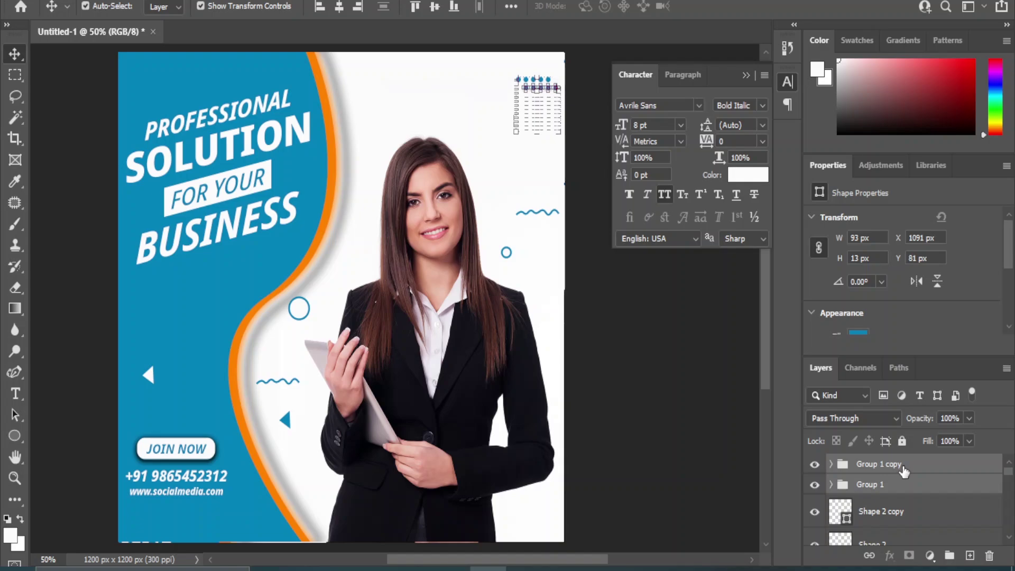
pyautogui.hotkey('shift', 'Up')
pyautogui.hotkey('shift', 'Up')
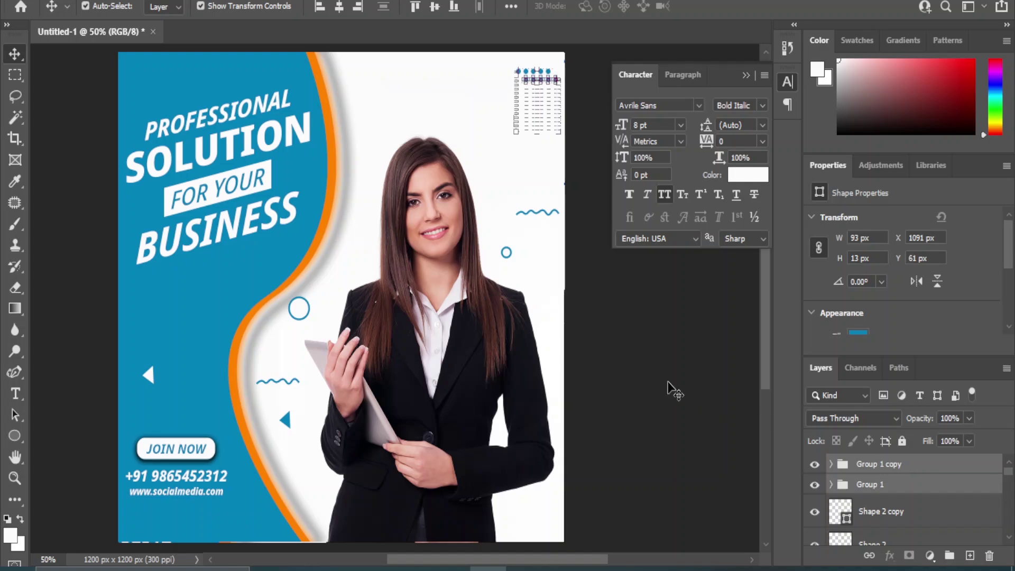
pyautogui.click(667, 386)
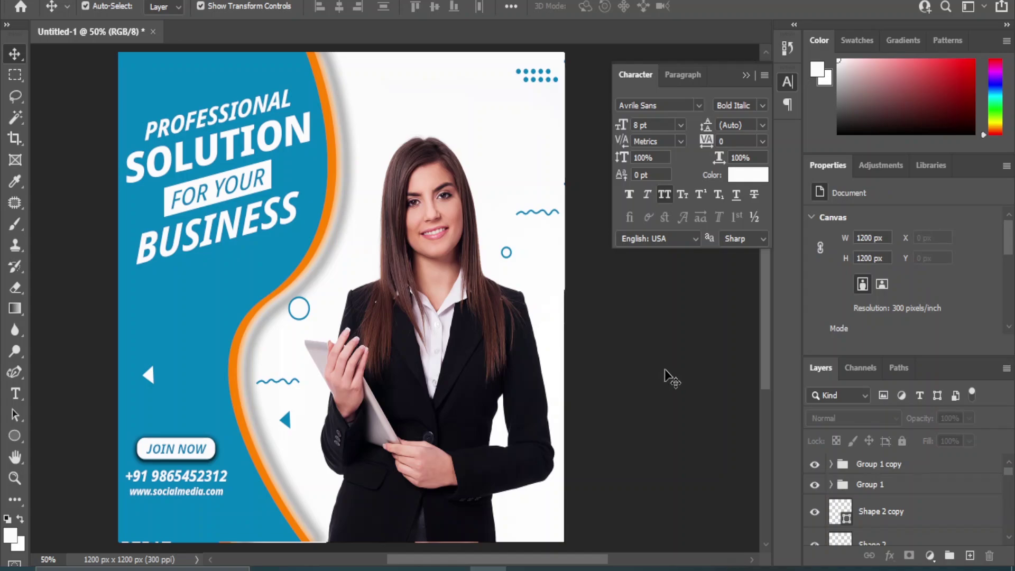
# Step: Duplicate the small blue triangle by the woman's arm and move the copy near the flyer's top
pyautogui.click(286, 420)
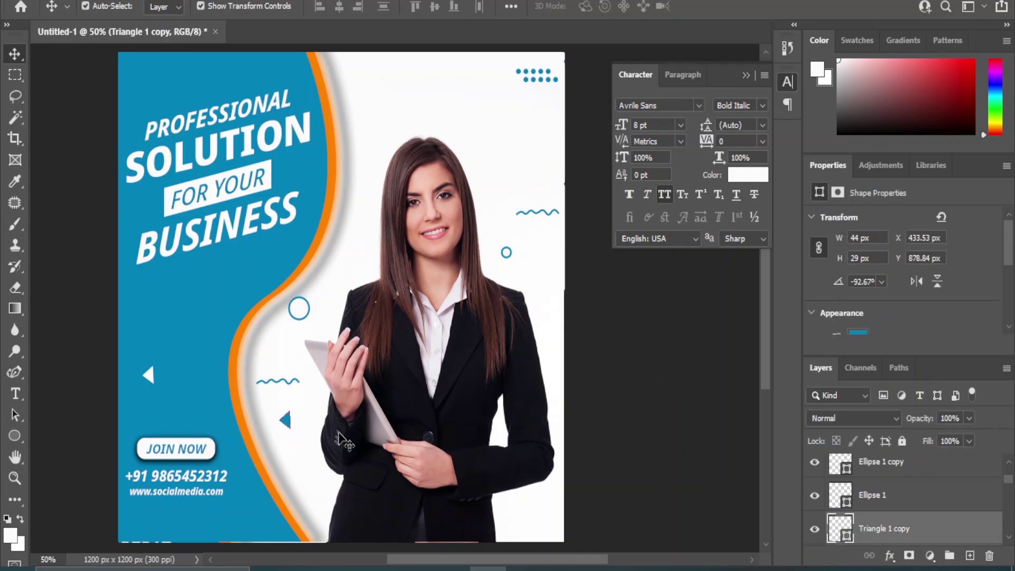
pyautogui.hotkey('ctrl', 'j')
pyautogui.moveTo(286, 423)
pyautogui.mouseDown()
pyautogui.moveTo(406, 107)
pyautogui.moveTo(364, 110)
pyautogui.mouseUp()
pyautogui.click(690, 378)
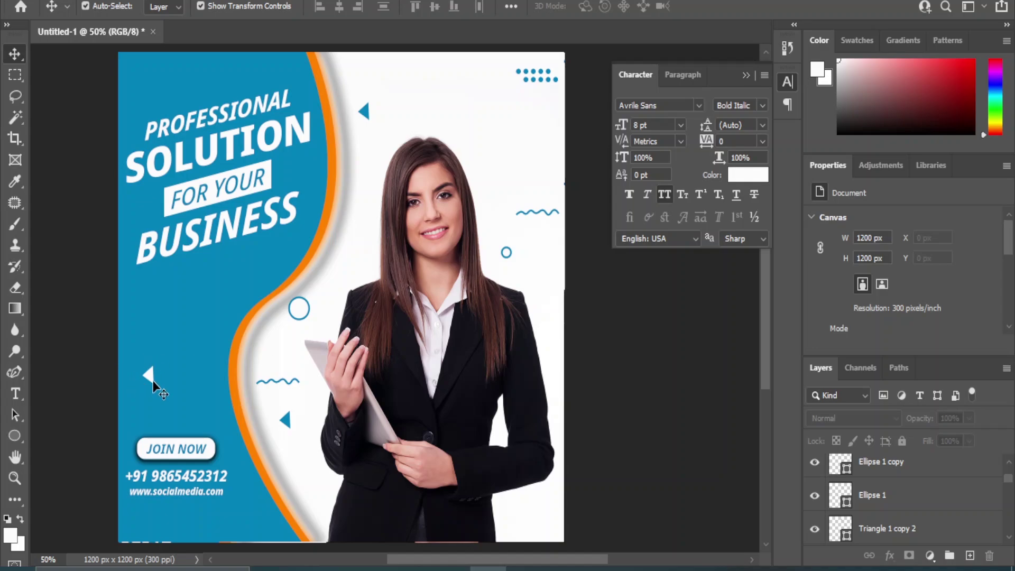
# Step: Draw a small thin-outlined circle on the blue panel with the Ellipse Tool
pyautogui.click(14, 435)
pyautogui.rightClick(15, 435)
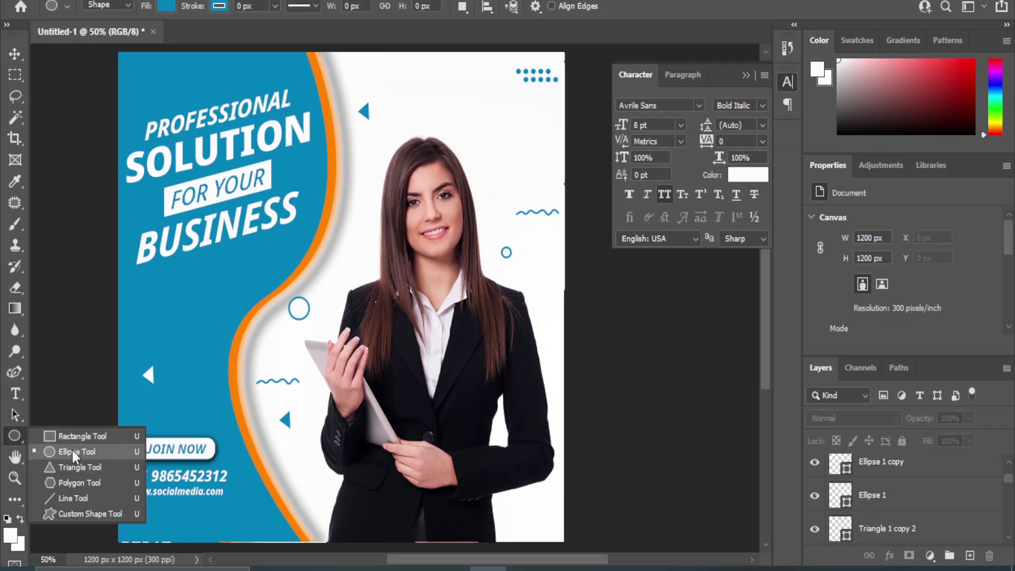
pyautogui.click(79, 449)
pyautogui.click(219, 6)
pyautogui.click(15, 54)
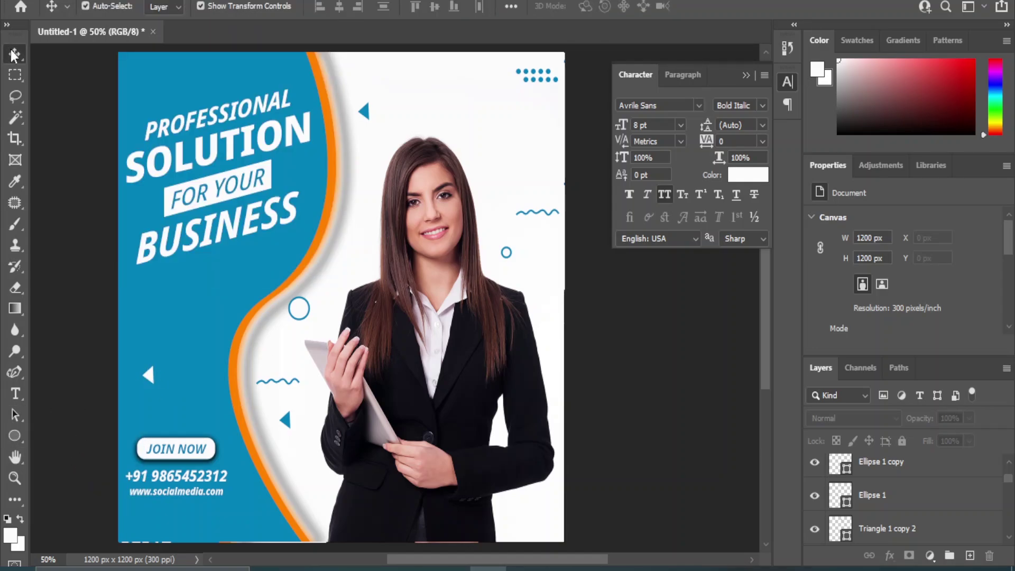
pyautogui.click(14, 436)
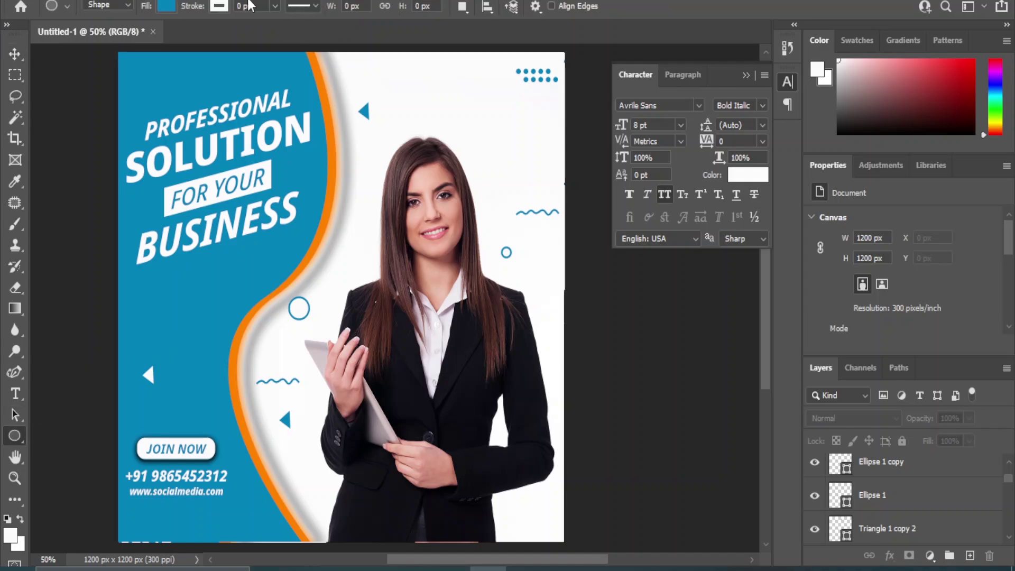
pyautogui.click(274, 5)
pyautogui.moveTo(278, 24); pyautogui.dragTo(281, 26)
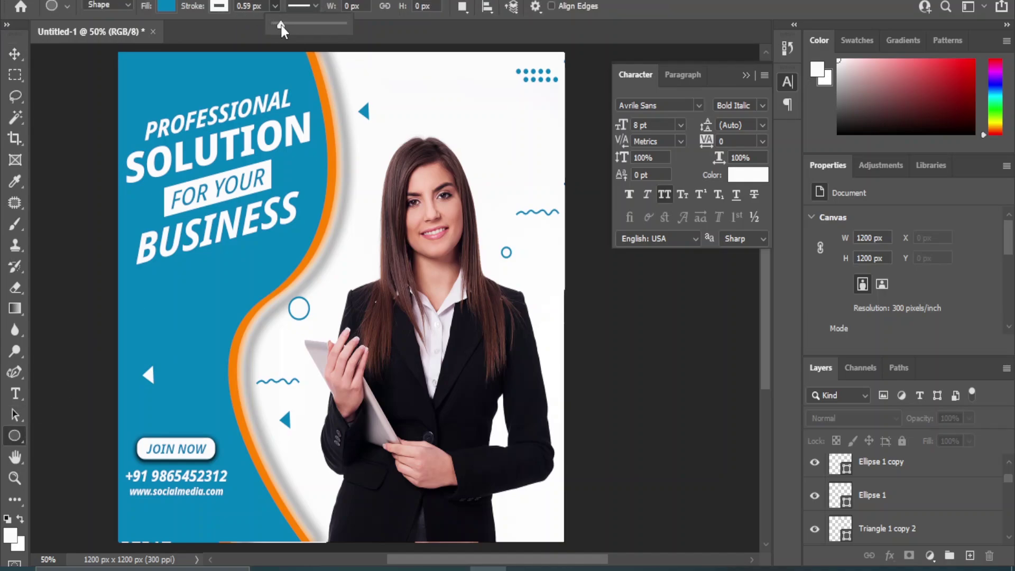
pyautogui.moveTo(185, 283); pyautogui.dragTo(213, 311)
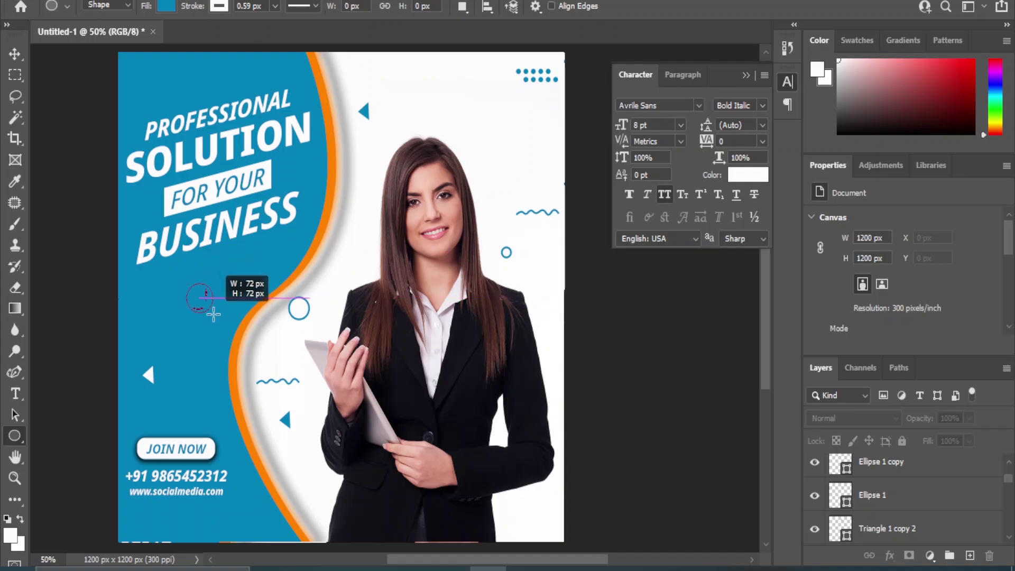
# Step: Select the new circle's layer in the Layers panel
pyautogui.click(15, 57)
pyautogui.click(233, 308)
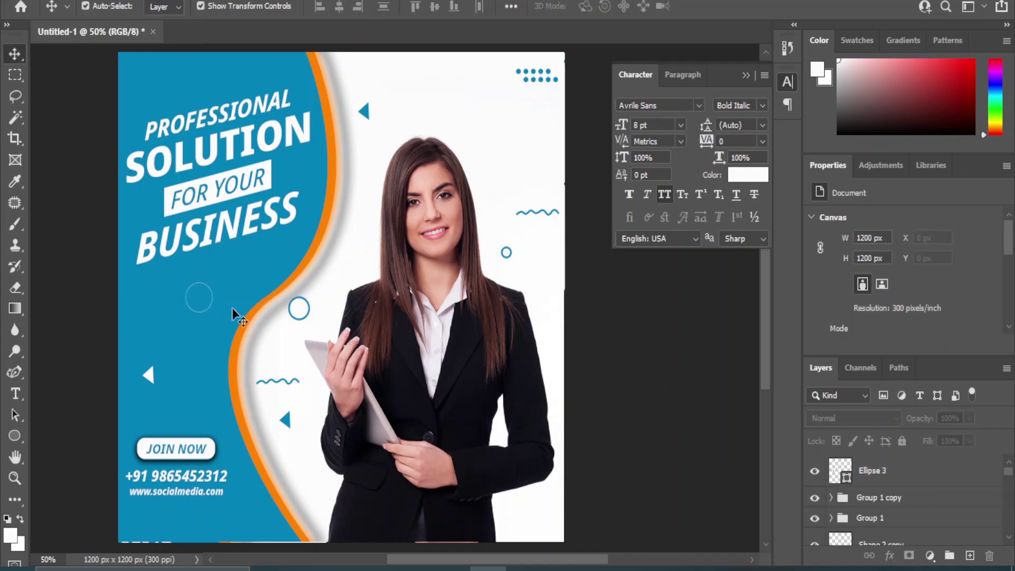
pyautogui.click(201, 284)
pyautogui.scroll(2, 846, 476)
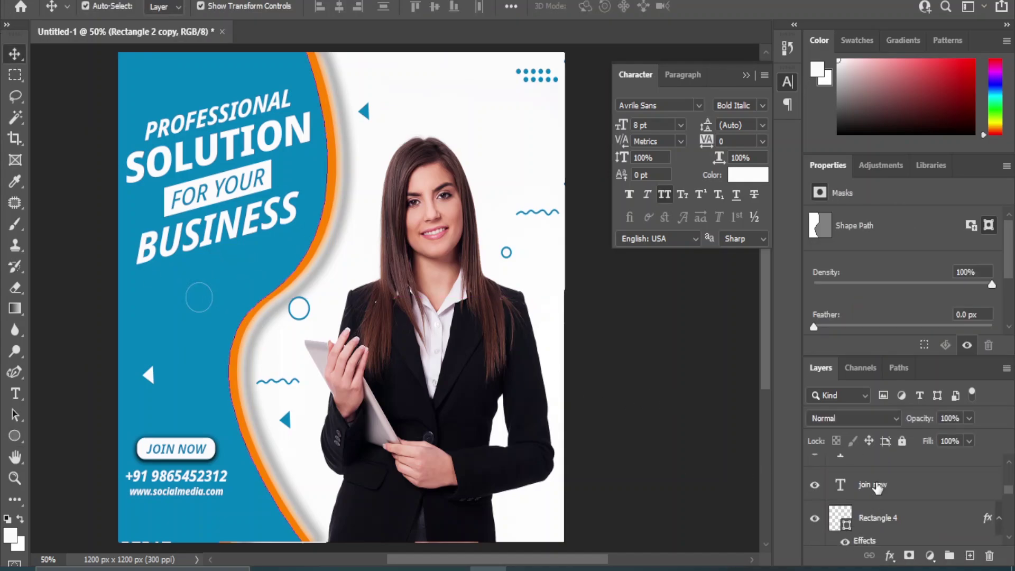
pyautogui.scroll(3, 872, 484)
pyautogui.click(872, 482)
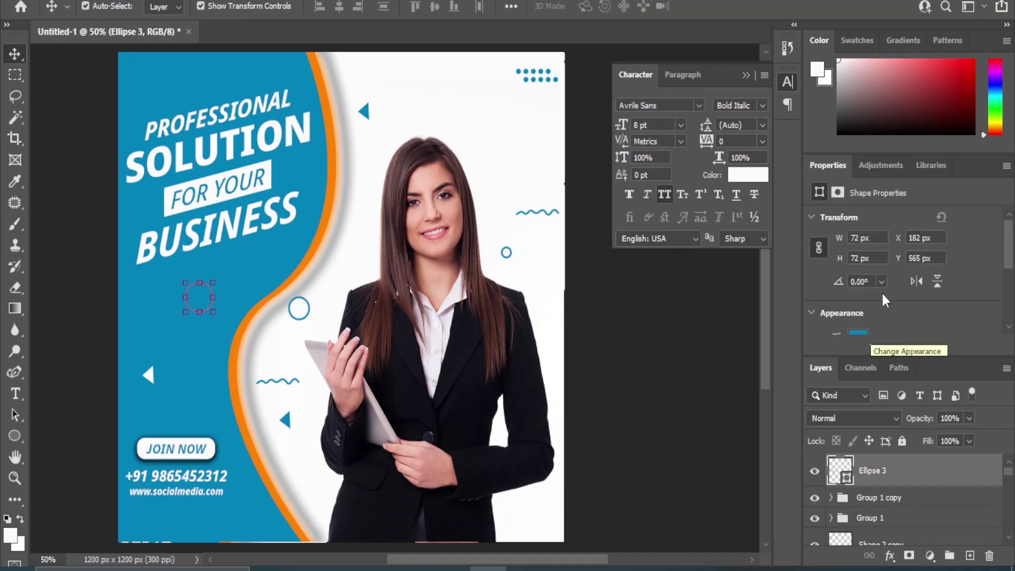
pyautogui.scroll(-3, 883, 293)
# Step: Thicken the circle's outline and shrink it to about 57% size
pyautogui.click(889, 315)
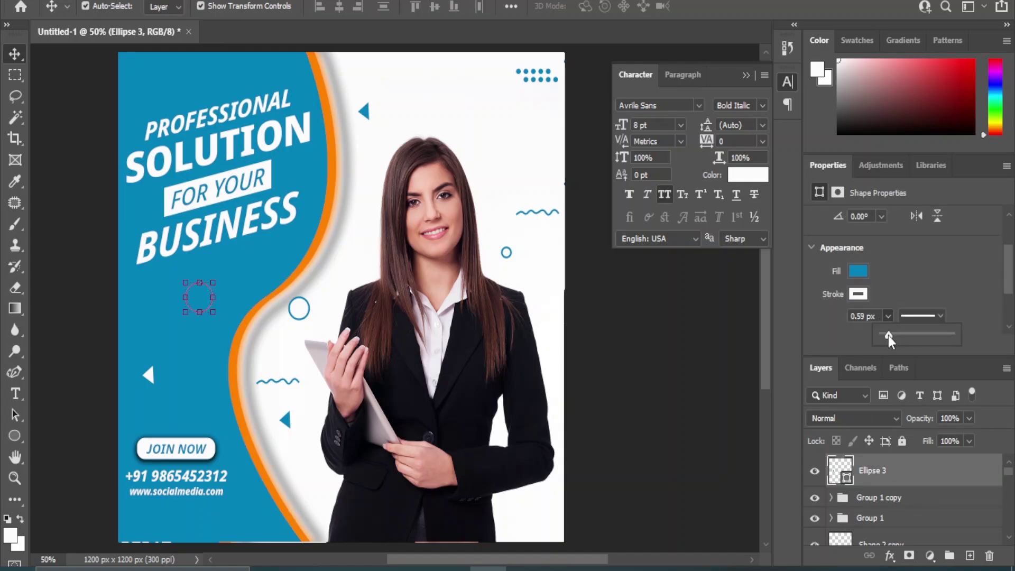
pyautogui.moveTo(891, 335); pyautogui.dragTo(896, 335)
pyautogui.moveTo(218, 287); pyautogui.dragTo(208, 297)
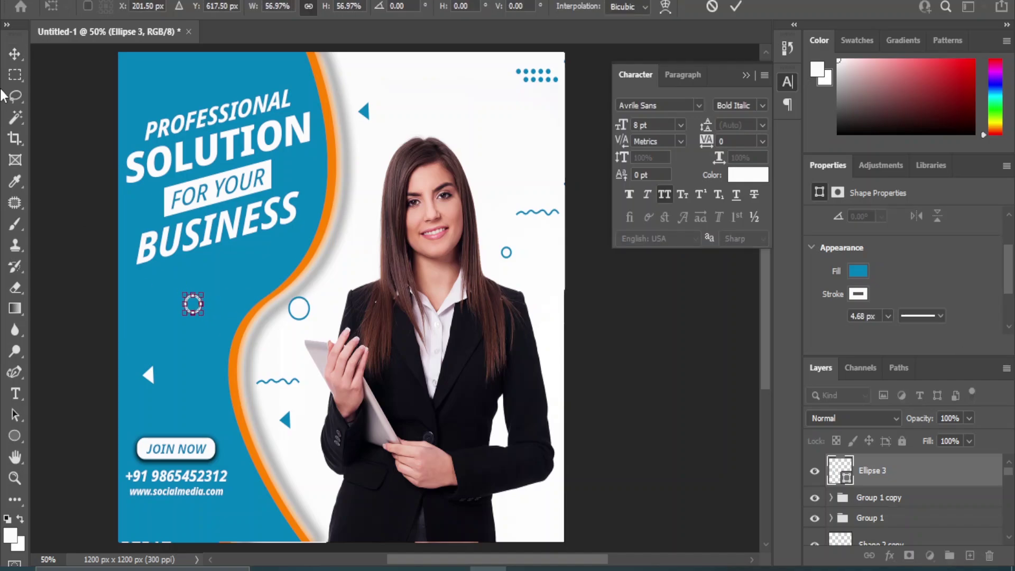
pyautogui.click(15, 53)
pyautogui.click(648, 355)
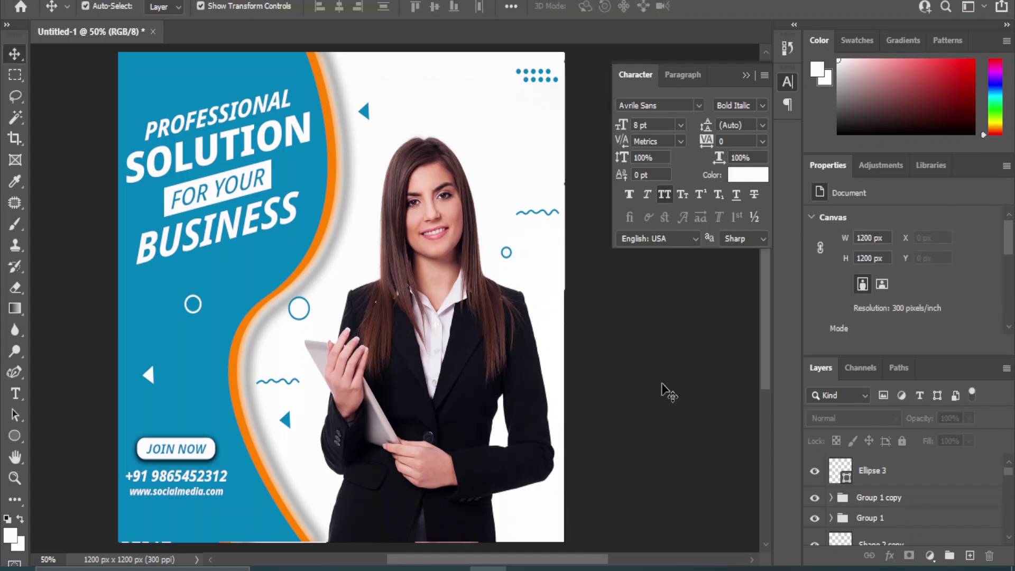
# Step: Duplicate the white triangle and move the copy to the top of the blue panel
pyautogui.click(149, 377)
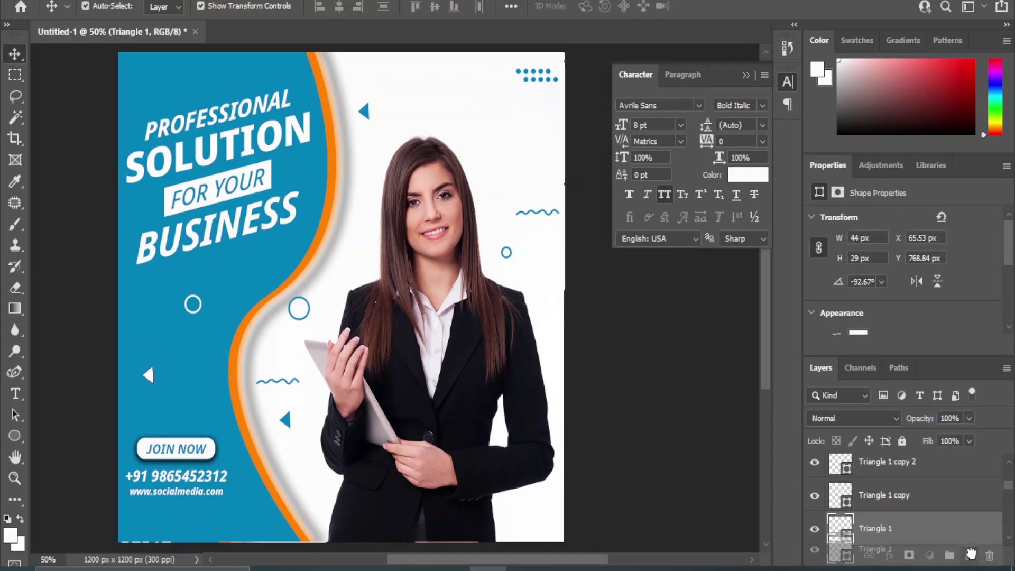
pyautogui.hotkey('ctrl', 'j')
pyautogui.moveTo(149, 376); pyautogui.dragTo(181, 82)
pyautogui.click(69, 177)
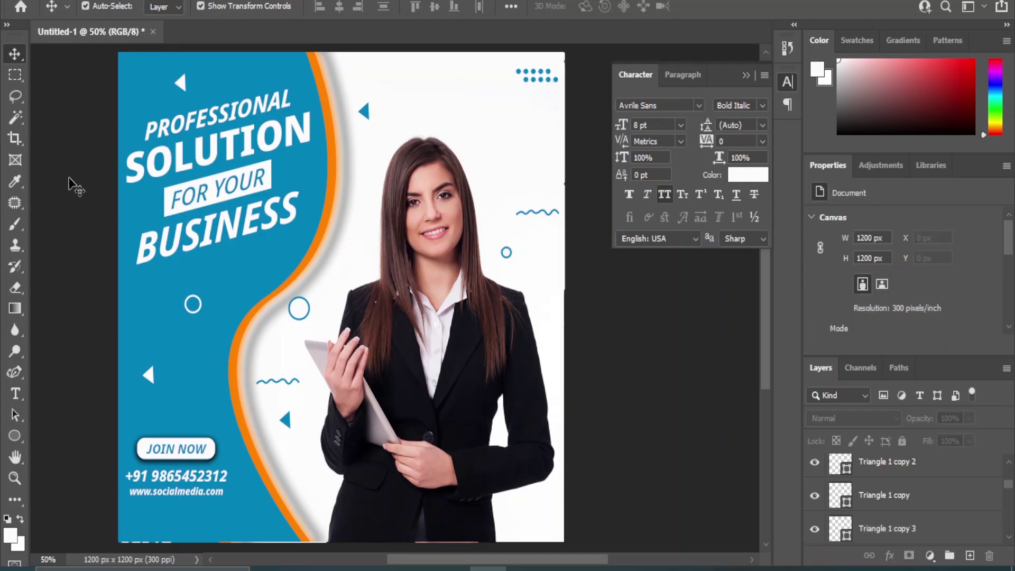